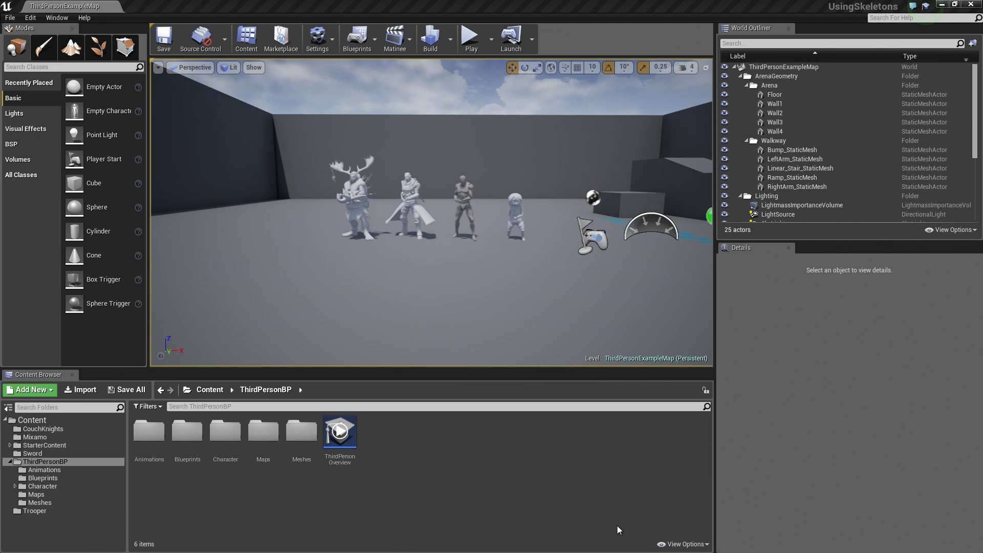
right_drag(562, 342, 369, 343)
key(w)
key(s)
right_drag(492, 213, 432, 218)
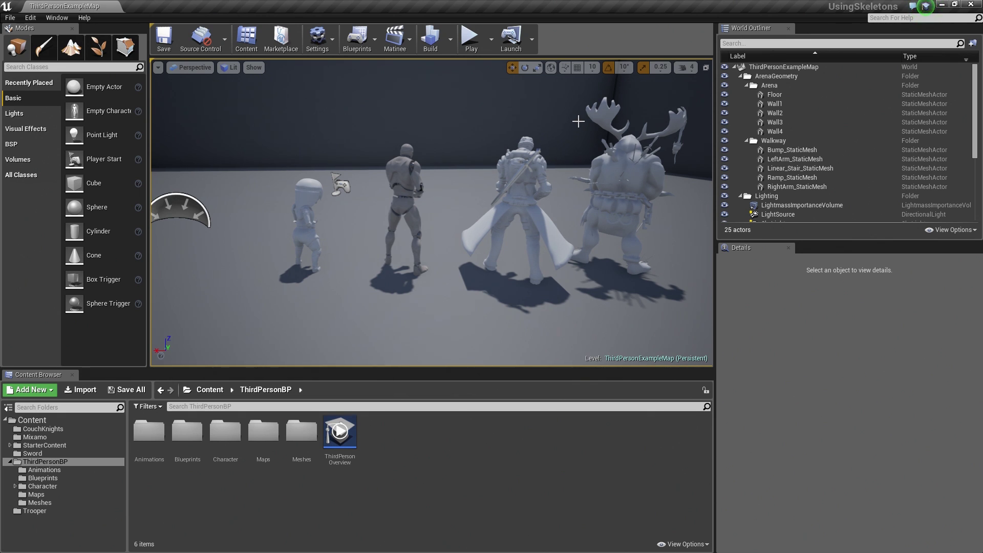
- Play the level in the editor, run the mannequin around the arena to check its movement, and end the play session
click(471, 38)
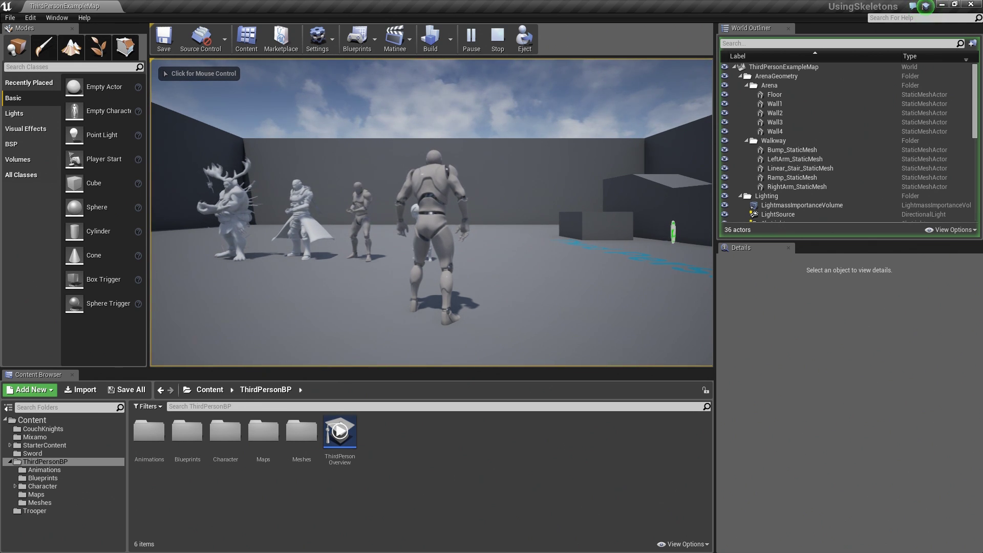
click(432, 205)
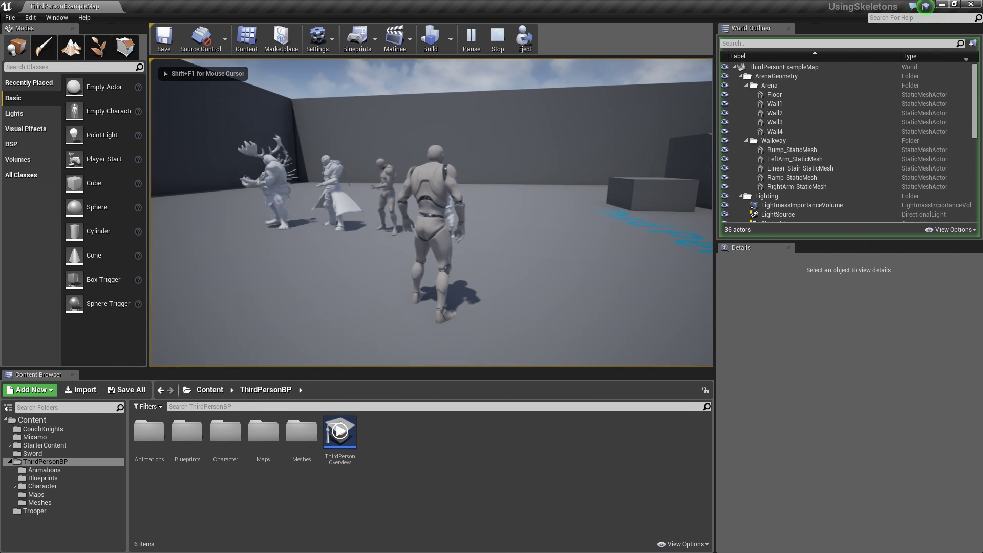
key(w)
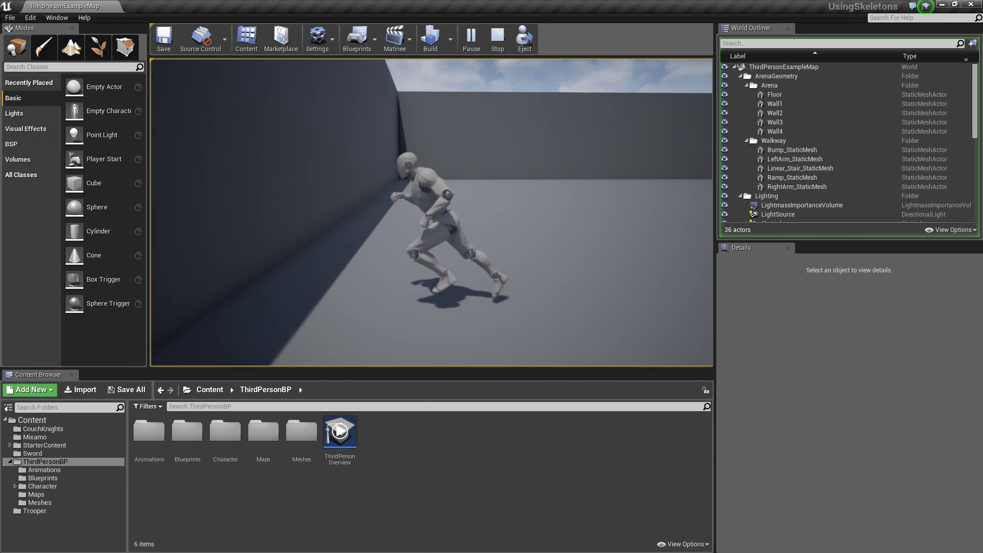
key(d)
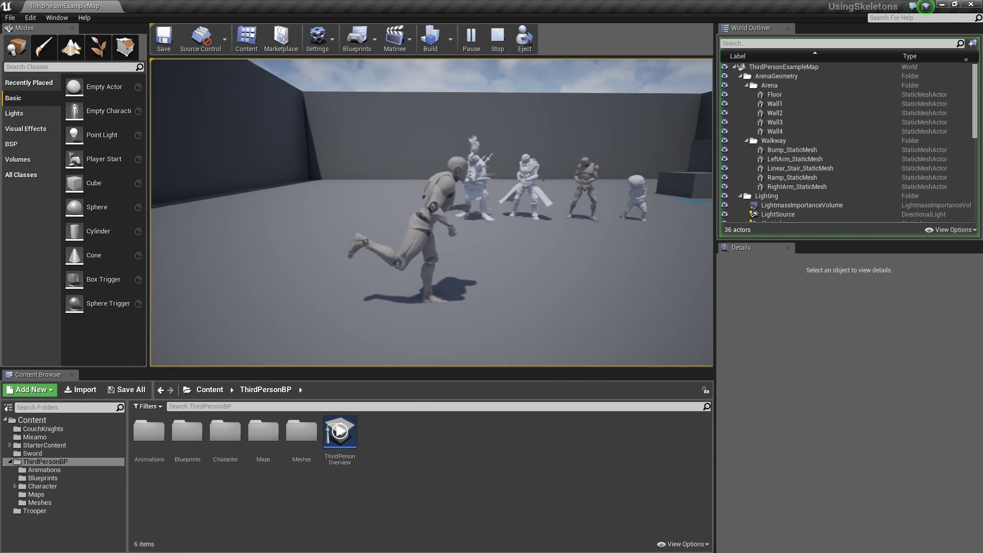
key(a)
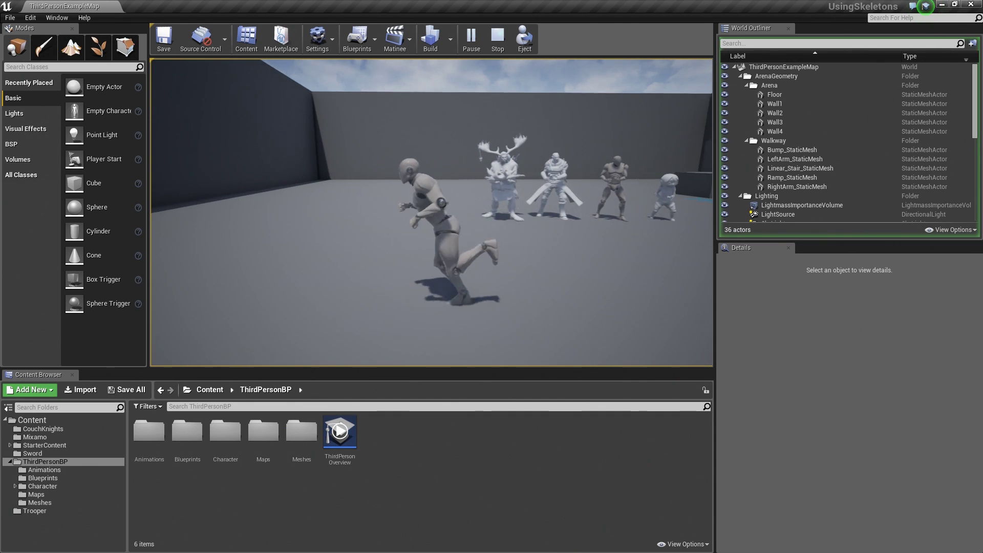
key(d)
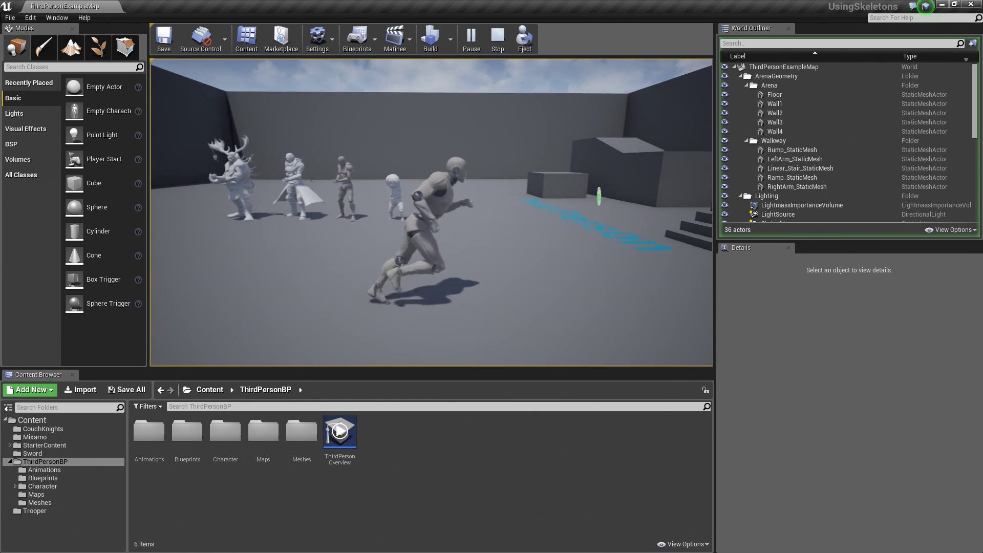
key(a)
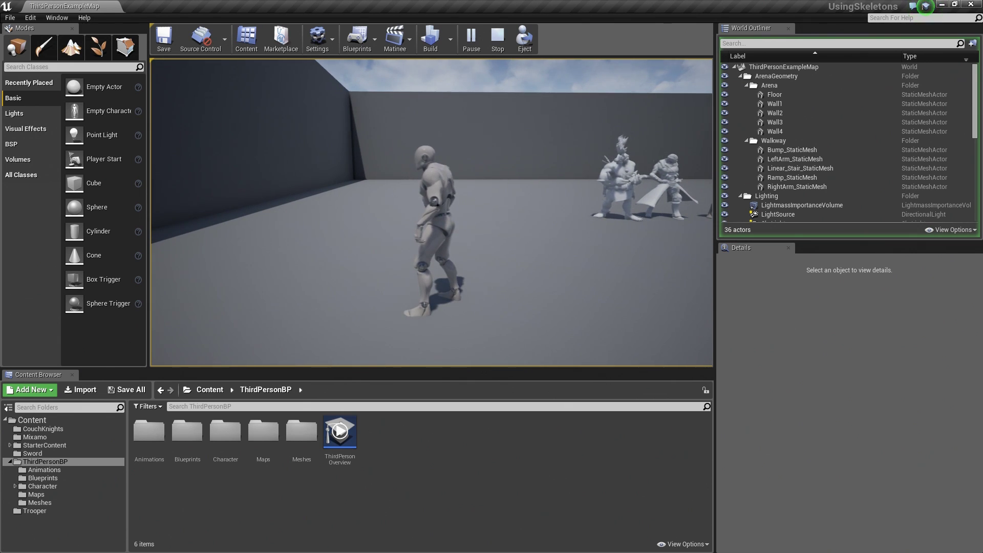
key(Escape)
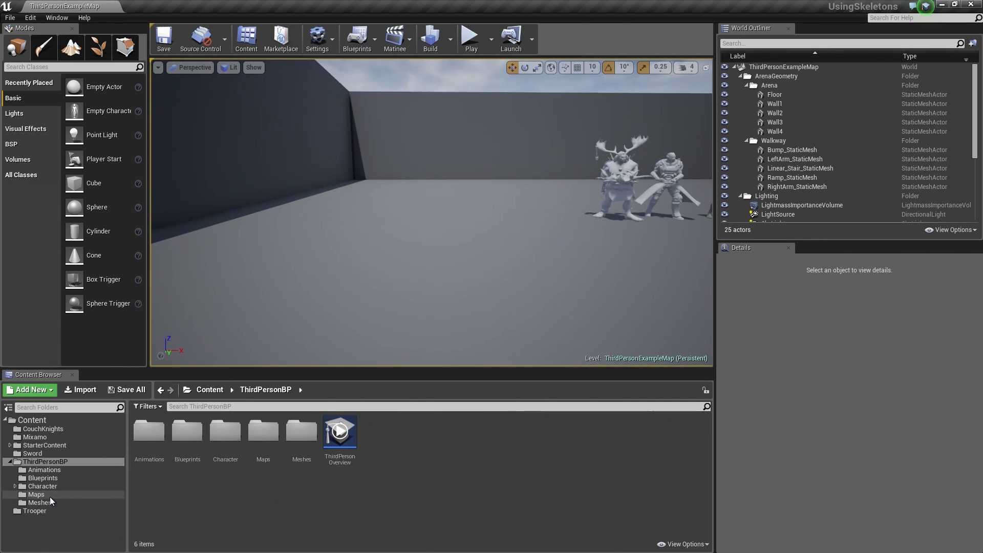
- Find the ThirdPersonRun animation by searching "run" in the ThirdPersonBP Animations folder and open it
click(148, 449)
double_click(148, 449)
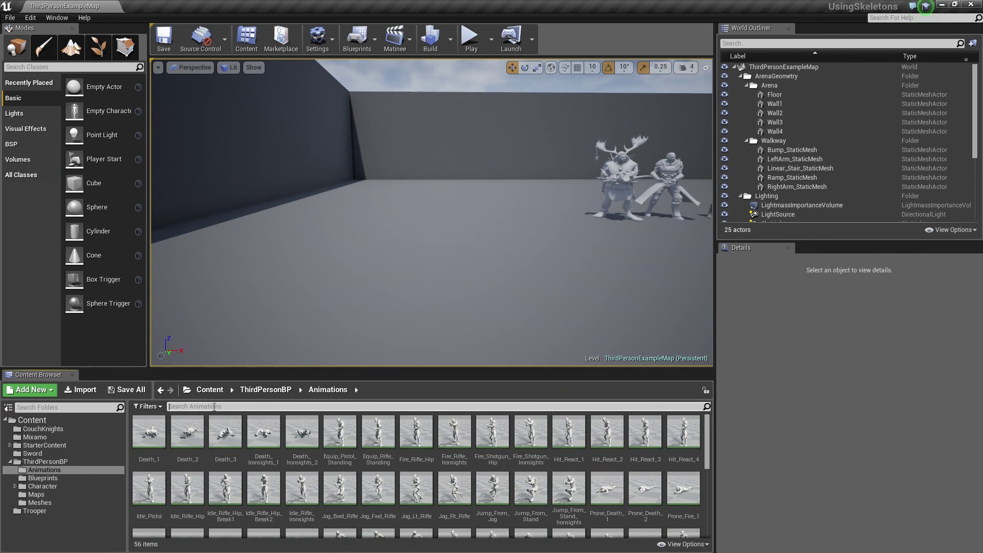
click(214, 407)
text(run)
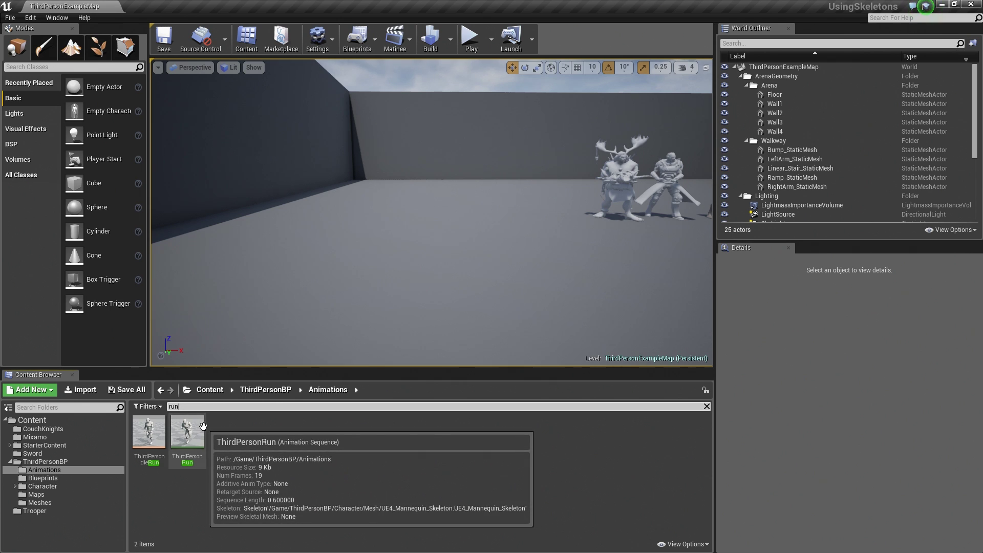
click(192, 438)
double_click(189, 435)
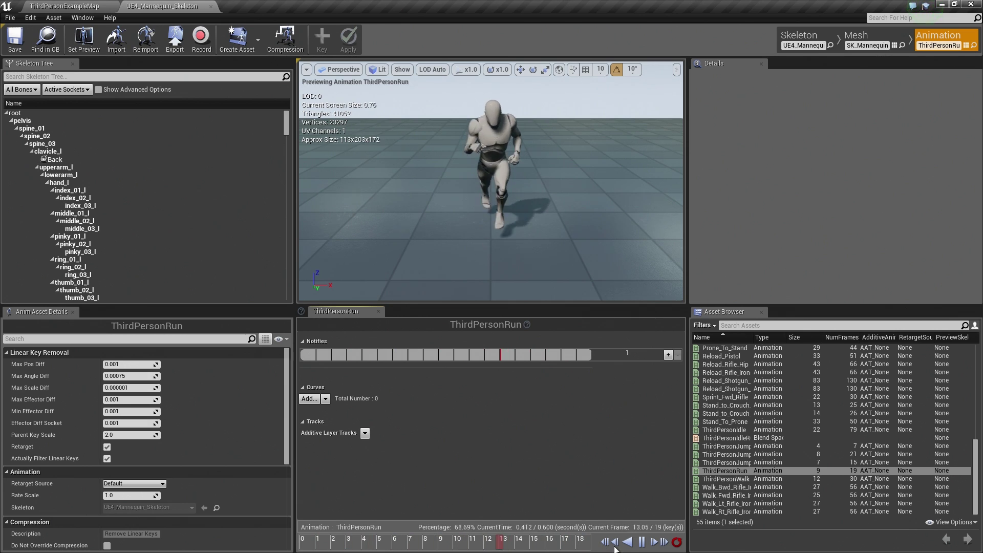
- Pause the run animation at about frame 7, viewed from the side, and add a new notify named Effect1 there
click(642, 542)
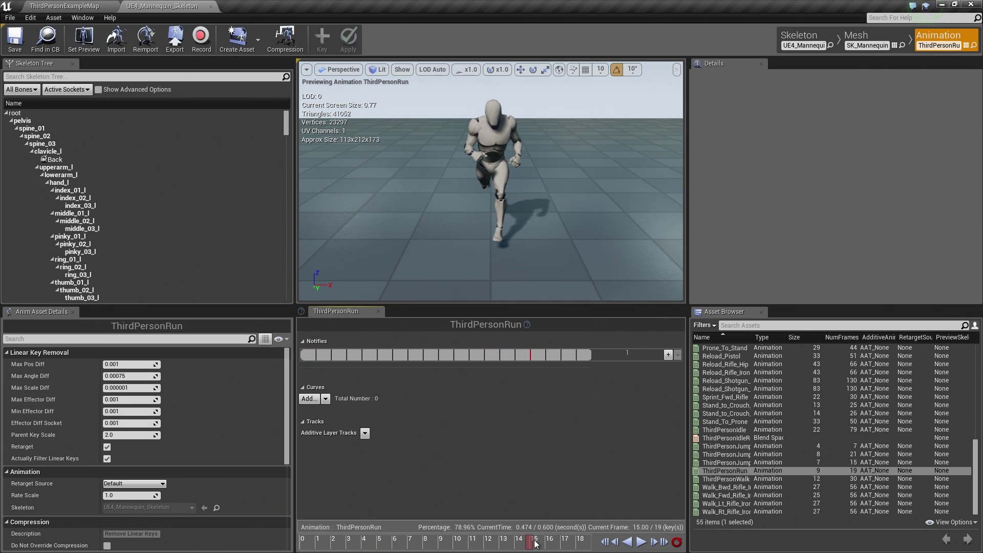
drag(530, 543, 311, 542)
right_drag(492, 167, 479, 191)
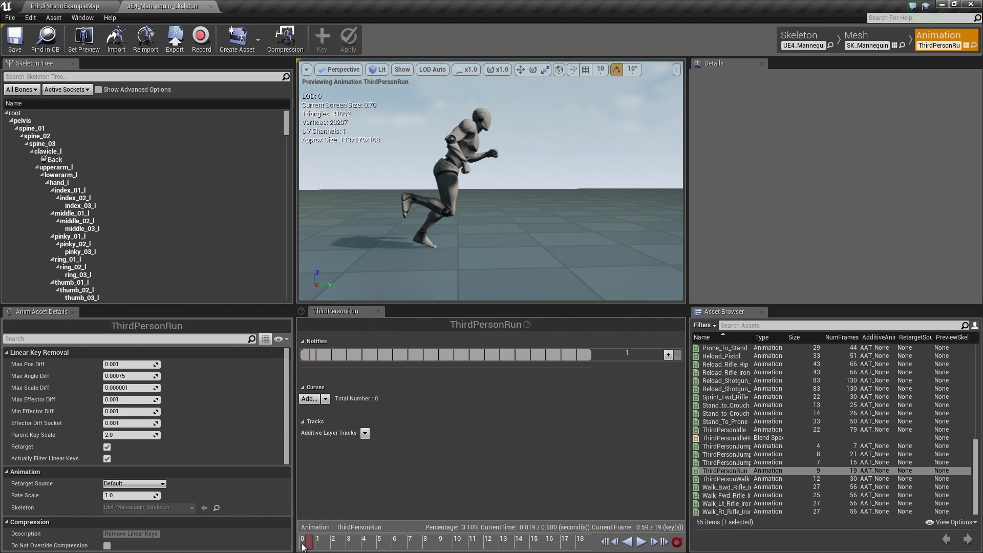
drag(310, 542, 407, 540)
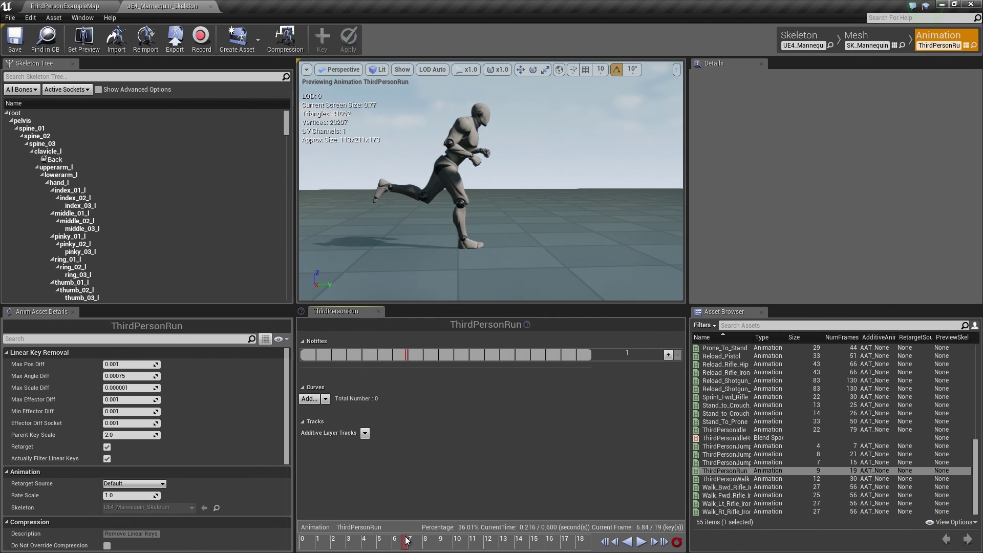
right_click(408, 355)
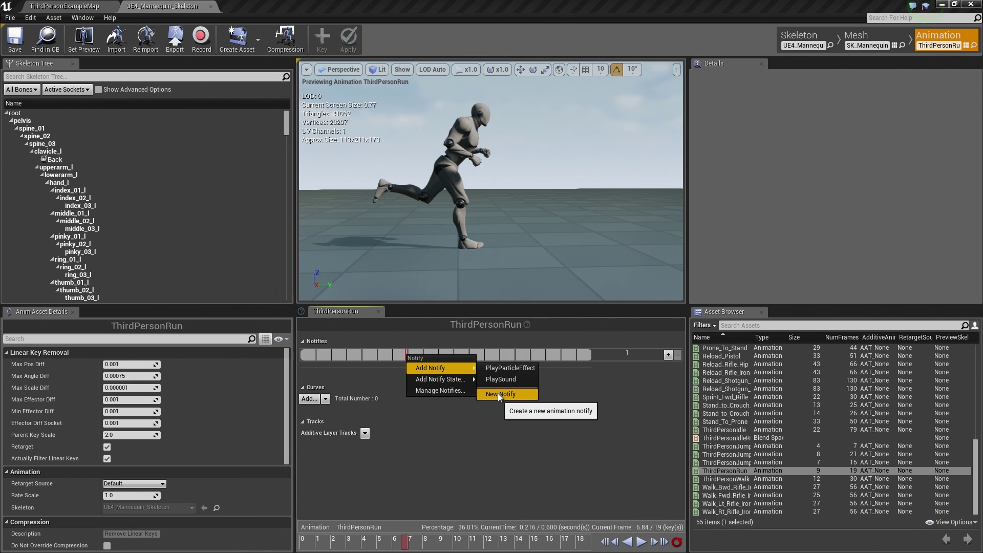
mouse_move(421, 382)
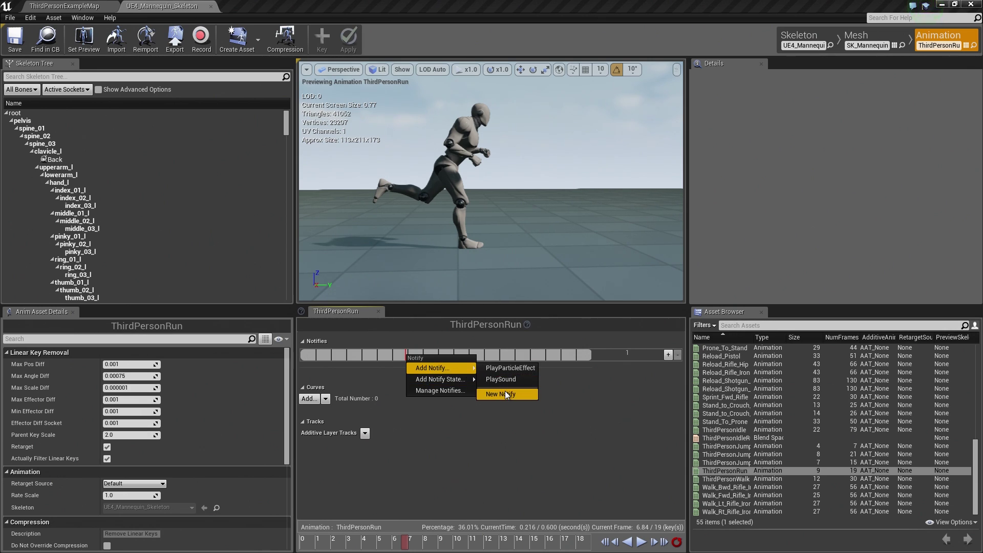
click(505, 394)
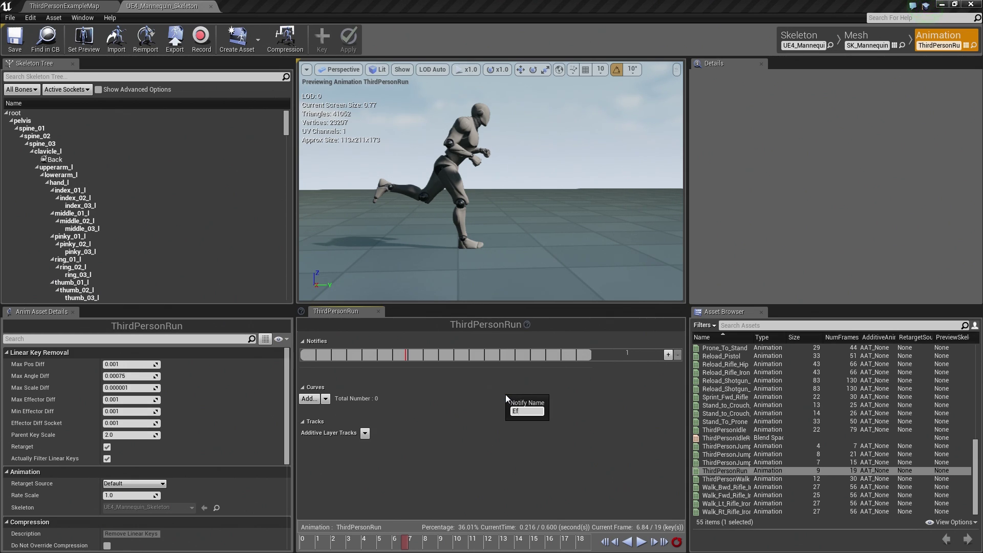
key(Return)
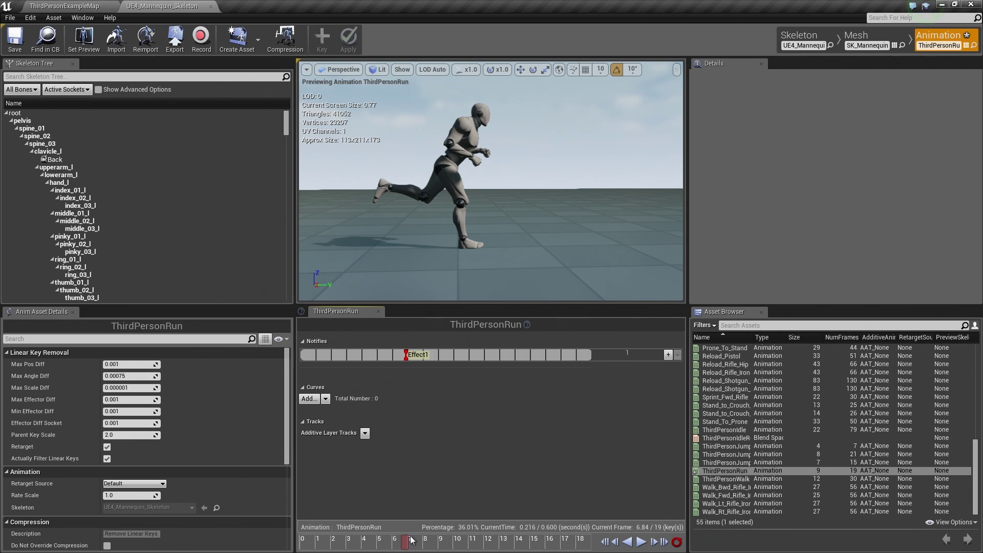
- Add a second new notify named Effect2 to the run animation at about frame 17
drag(407, 547, 410, 547)
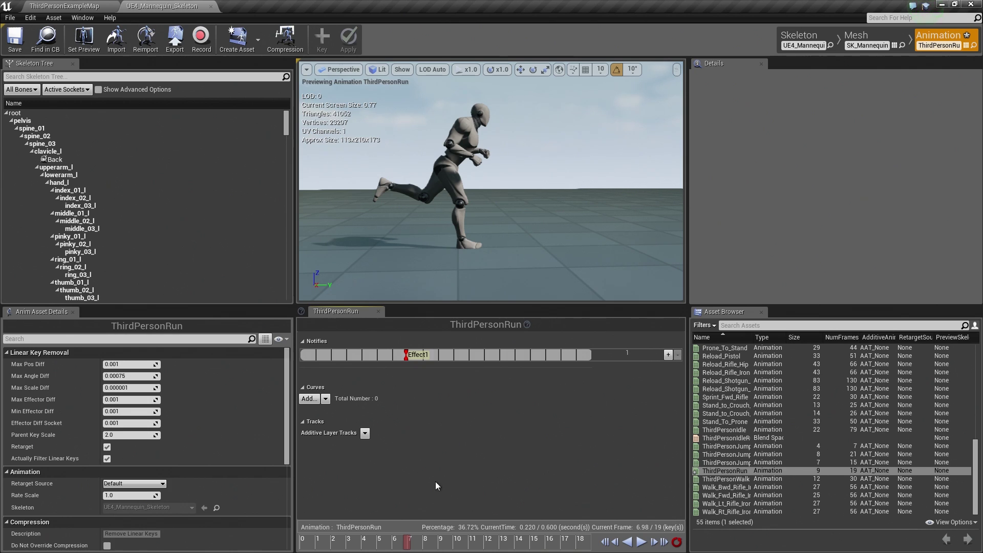
drag(408, 544, 562, 539)
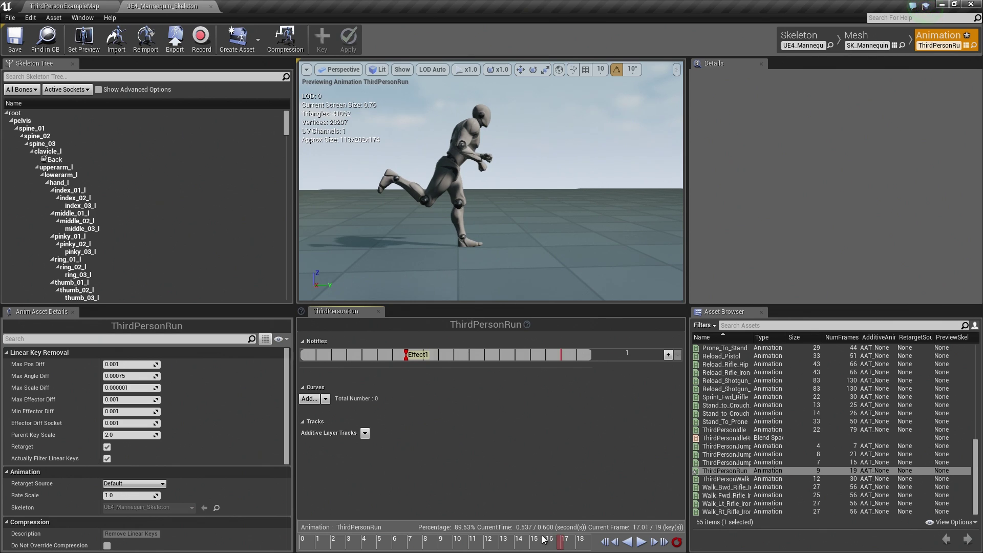
right_click(561, 352)
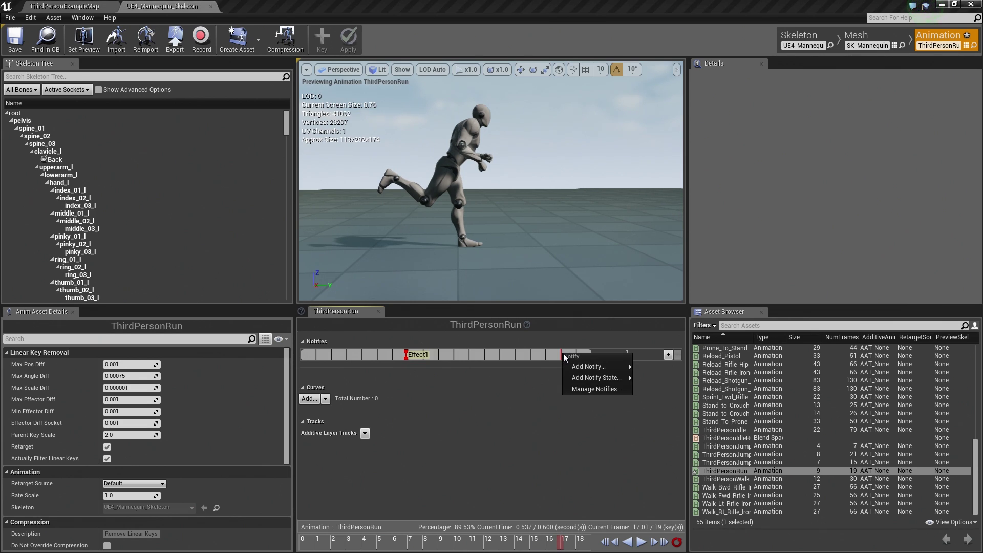
mouse_move(577, 368)
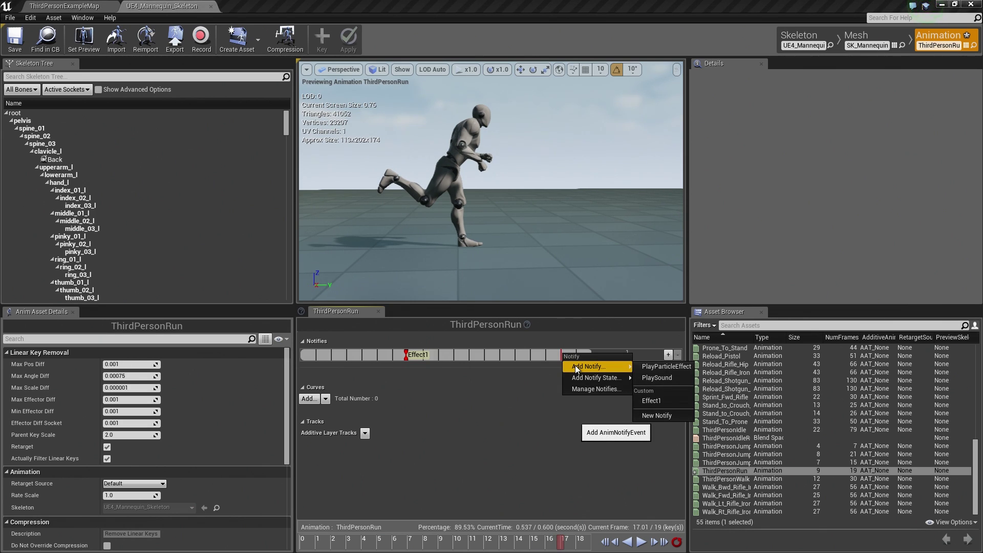
click(650, 417)
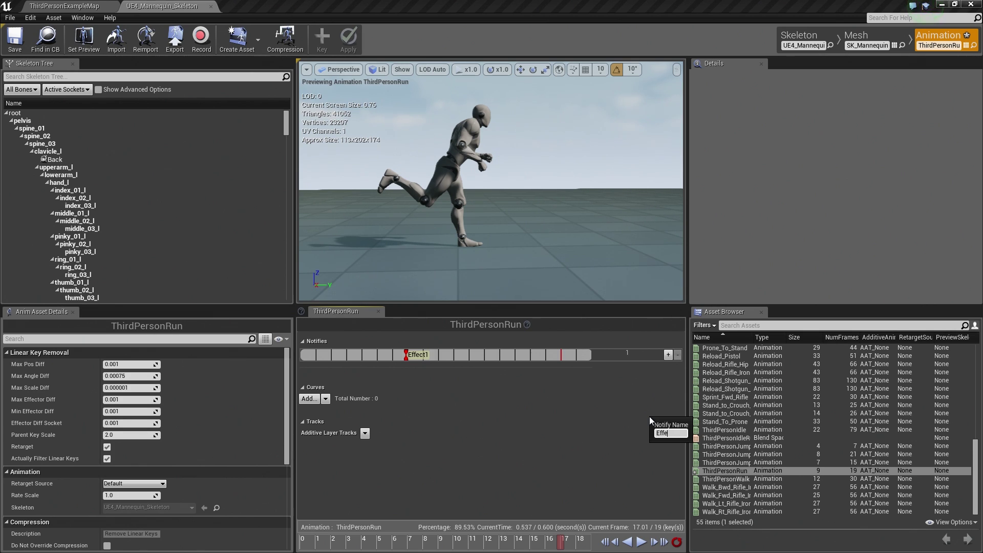
key(Return)
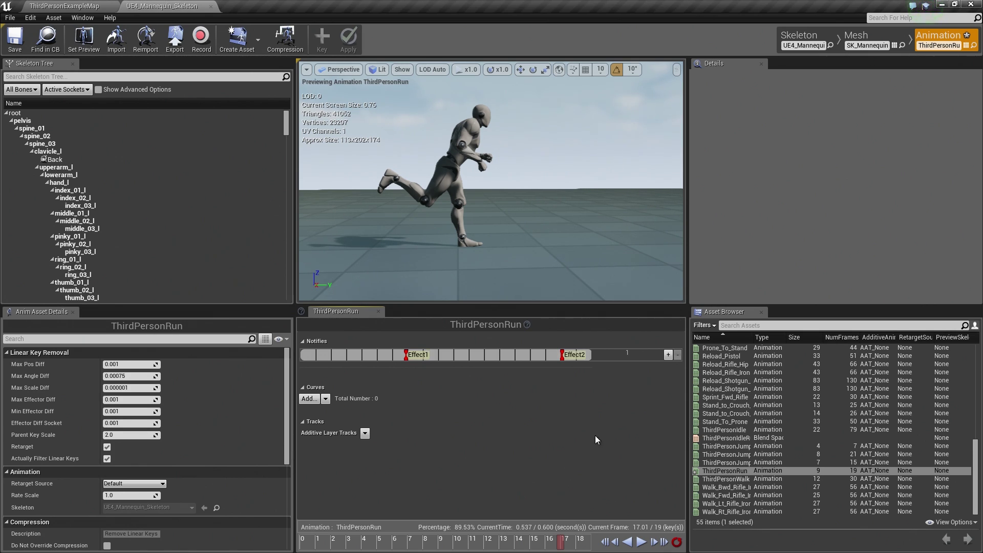
mouse_move(567, 544)
mouse_down()
mouse_move(579, 544)
mouse_move(395, 539)
mouse_move(570, 545)
mouse_move(557, 546)
mouse_up()
- Check which custom notifies can be added in ThirdPersonRun and ThirdPersonWalk without adding any, and return to ThirdPersonRun
right_click(478, 354)
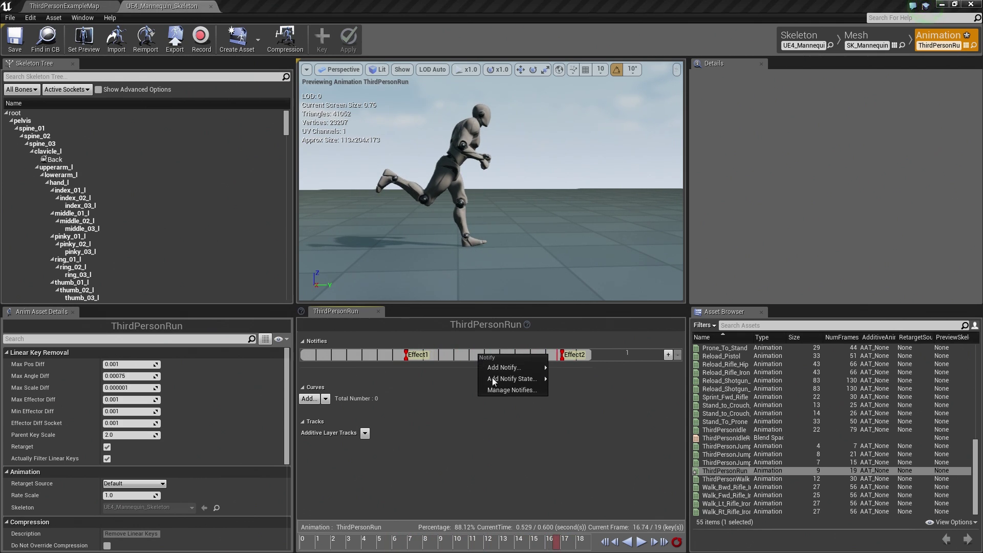
mouse_move(496, 368)
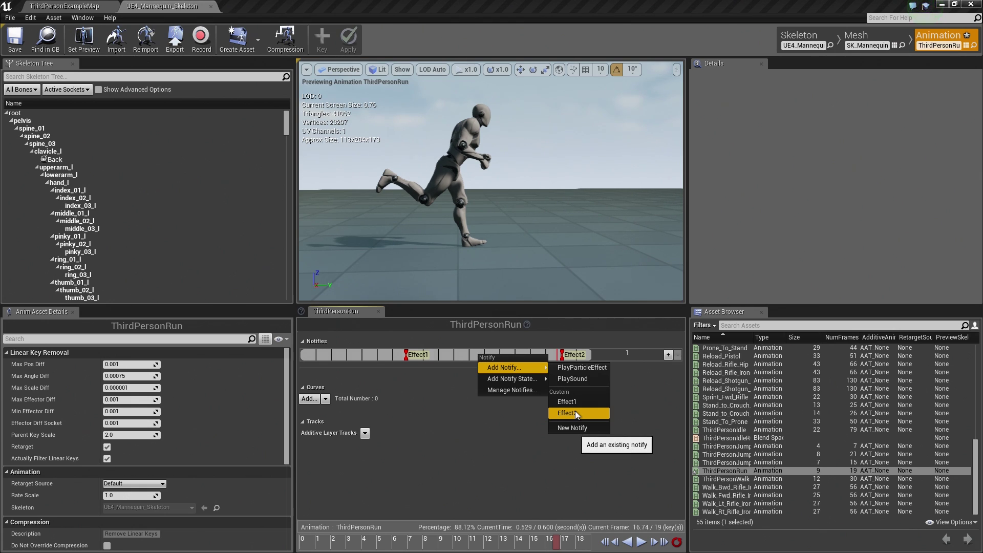
click(734, 479)
double_click(735, 479)
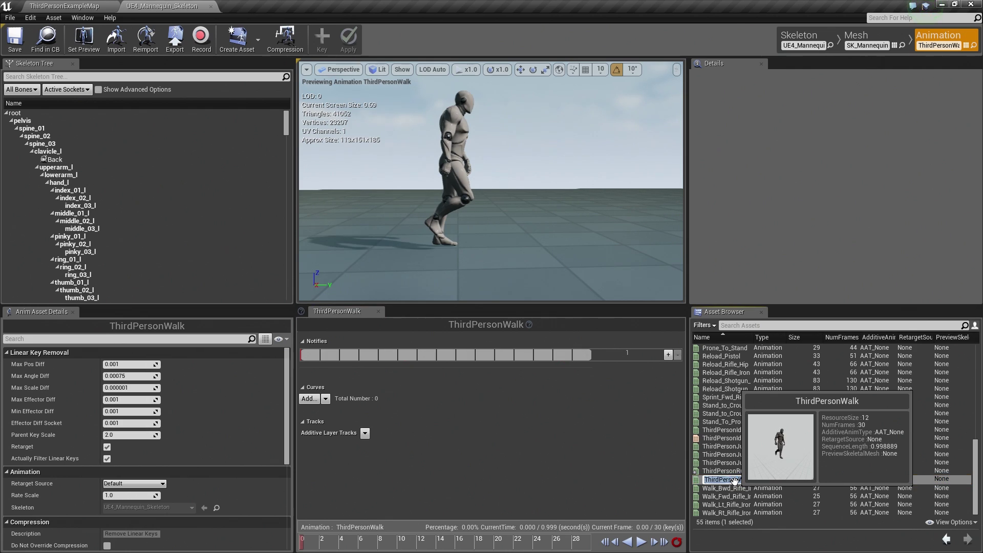
right_click(390, 353)
mouse_move(412, 362)
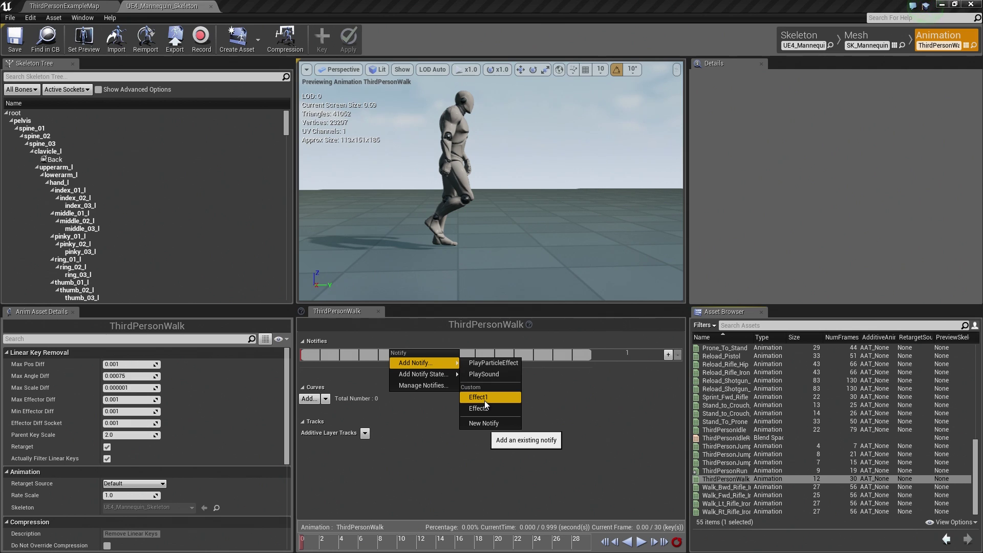
click(730, 477)
click(729, 471)
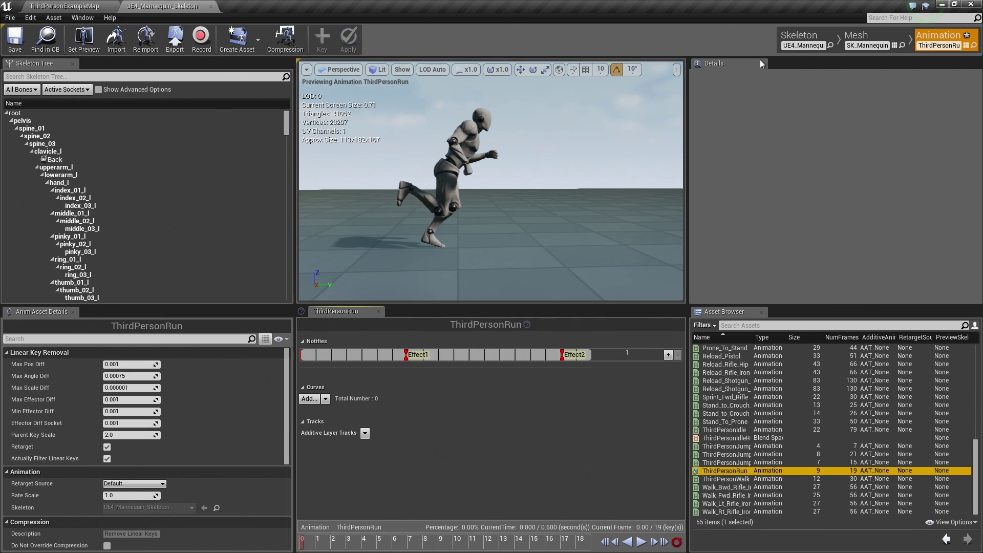
- Review the animation notifies registered on the UE4_Mannequin skeleton and close the list
click(788, 40)
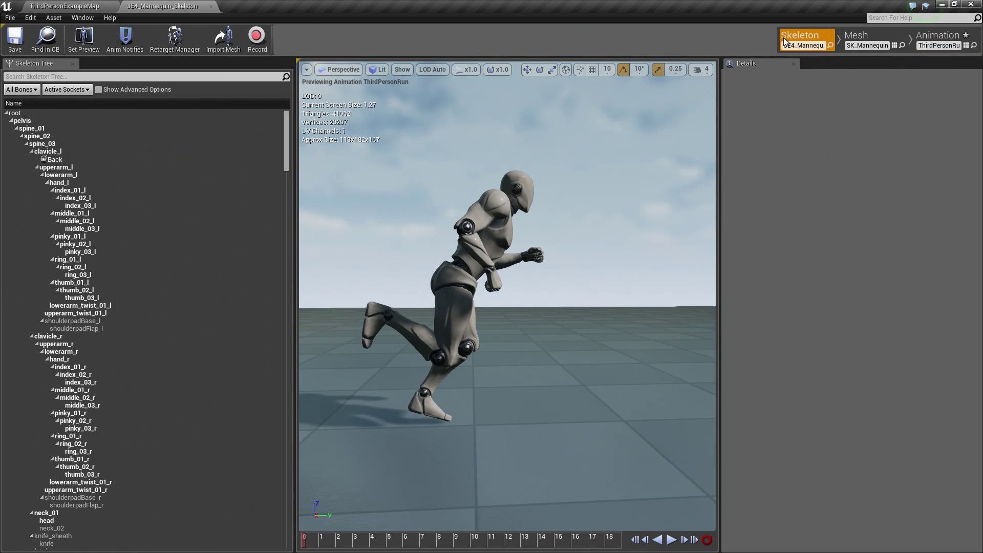
click(126, 52)
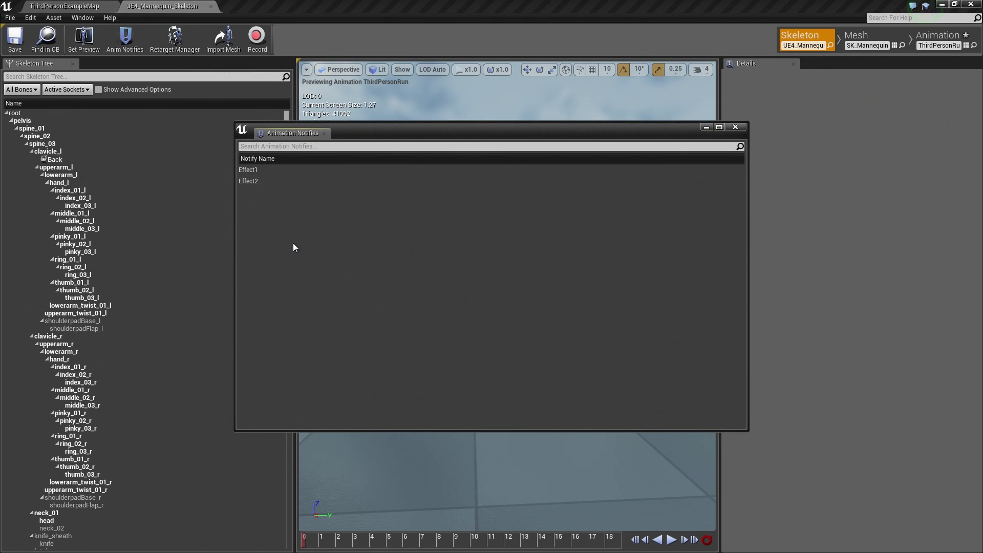
click(736, 127)
- Save the UE4_Mannequin skeleton and the modified ThirdPersonRun animation
click(12, 44)
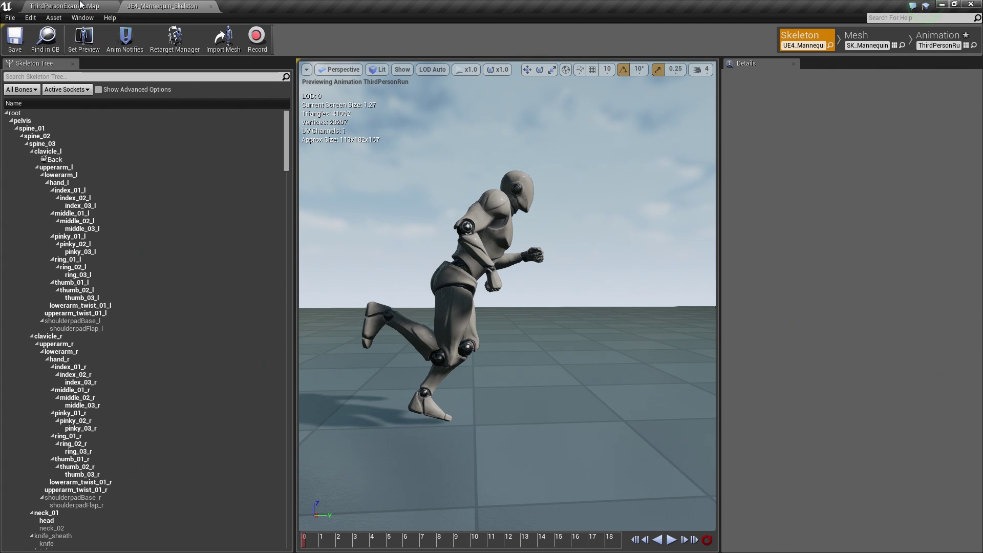
click(64, 5)
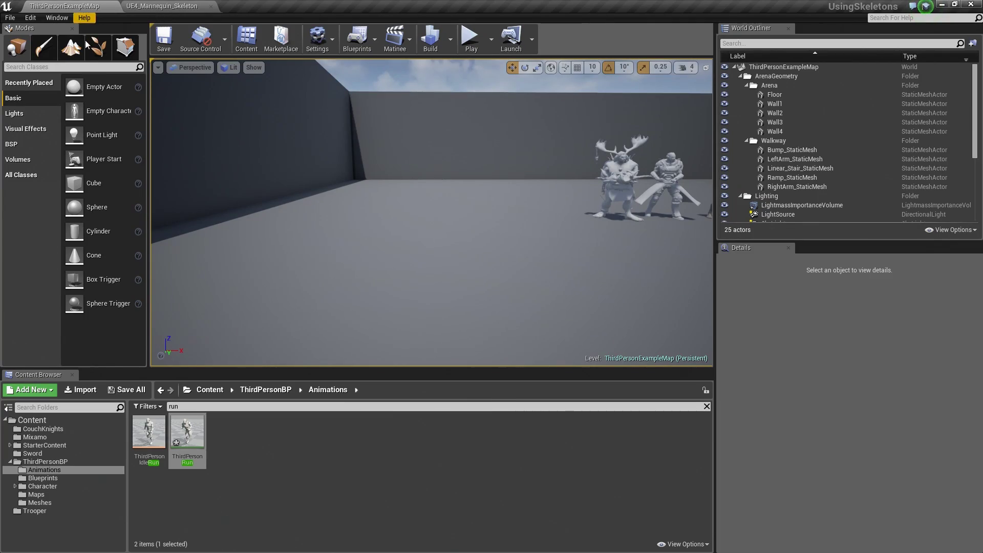
click(126, 390)
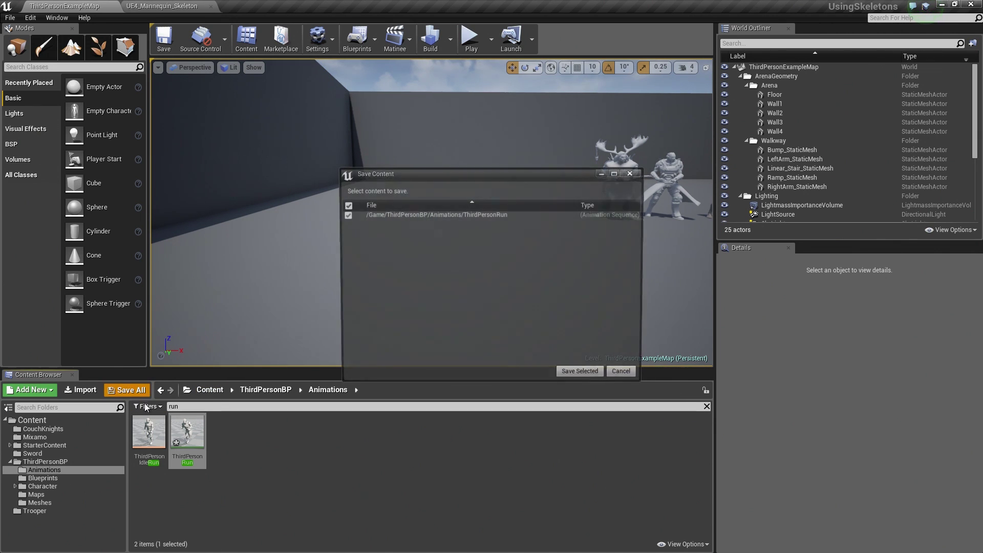
click(584, 377)
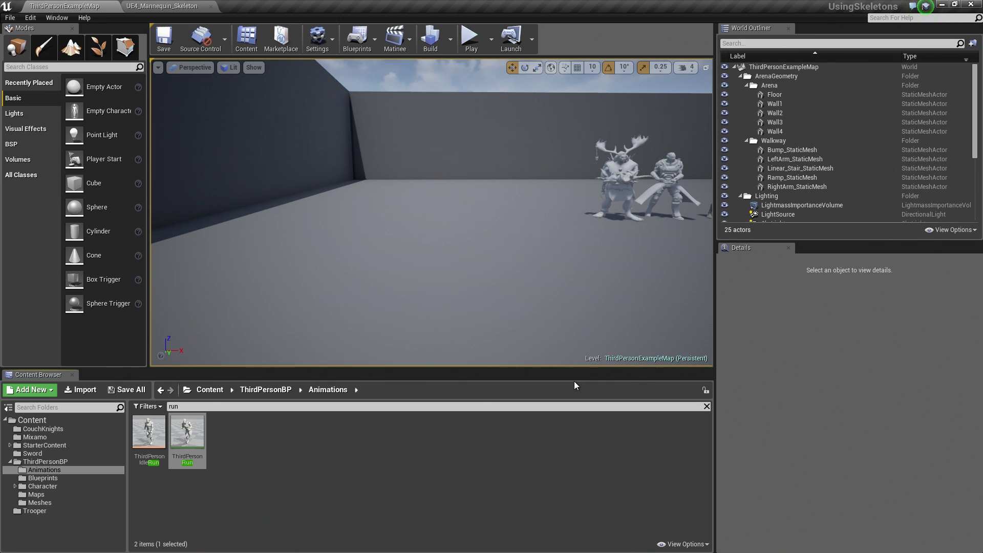
- Clear the asset search in the Animations folder and open ThirdPersonAnimBlueprint
click(707, 406)
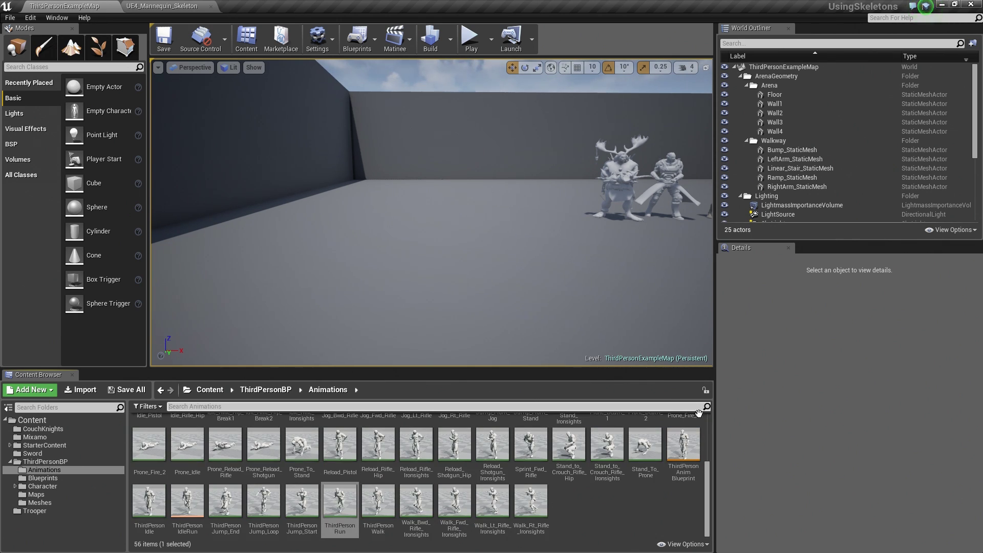
click(686, 453)
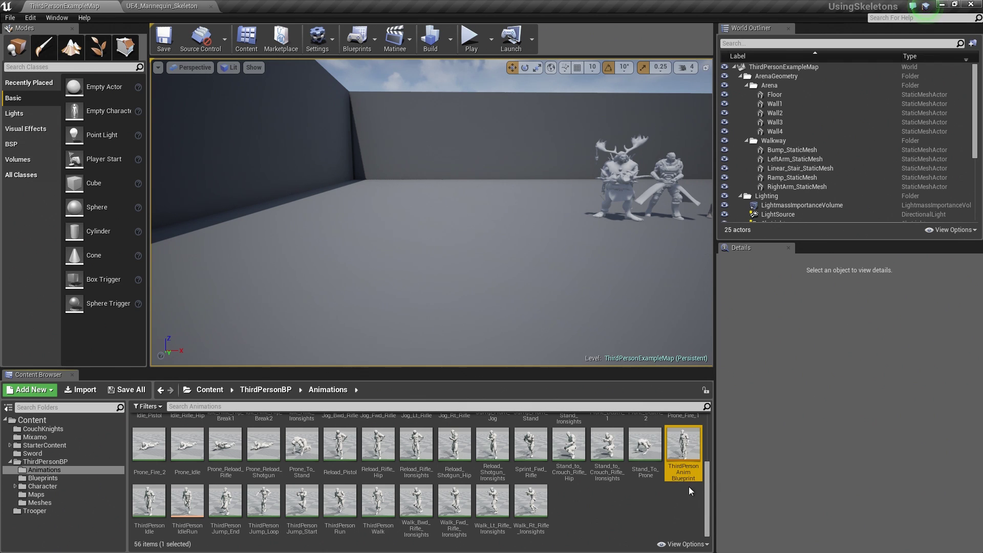
double_click(688, 454)
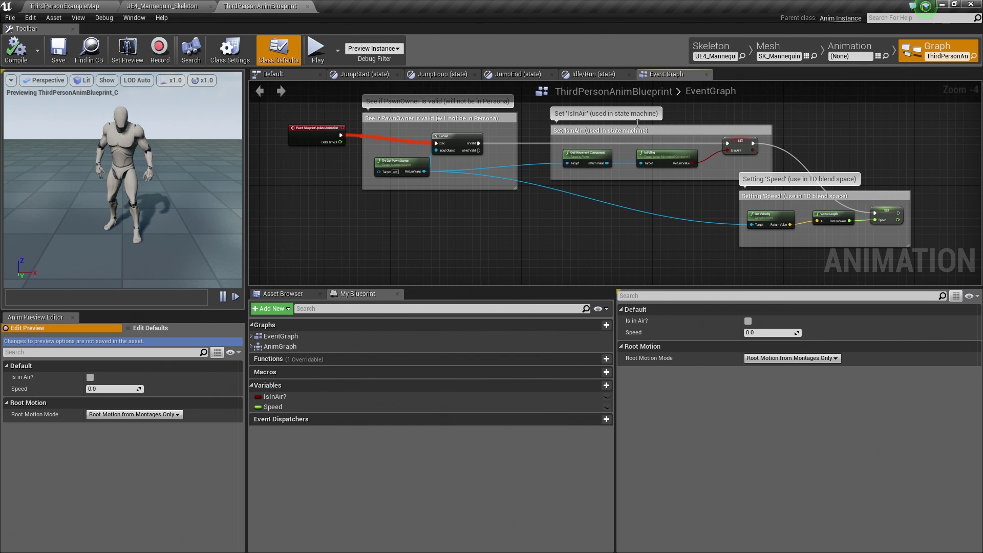
- Add the AnimNotify_Effect1 and AnimNotify_Effect2 event nodes to an empty area of the EventGraph, one below the other
right_drag(732, 258, 745, 195)
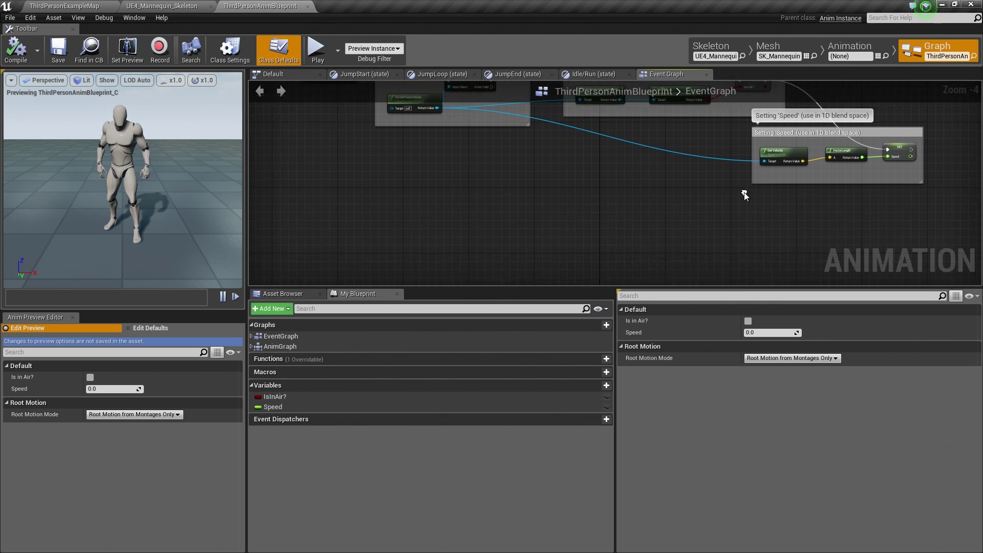
right_click(493, 188)
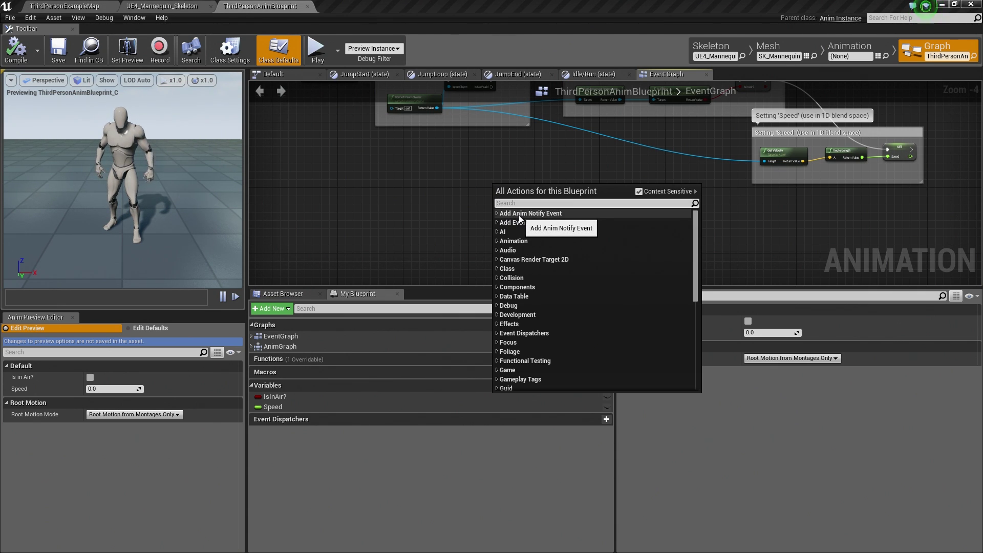
click(498, 213)
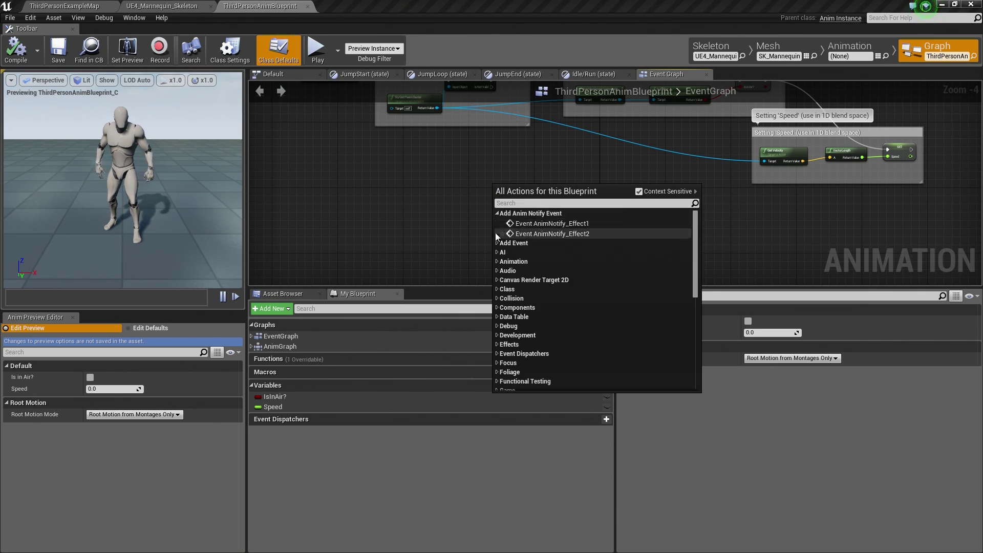
click(565, 226)
scroll(518, 211, up, 5)
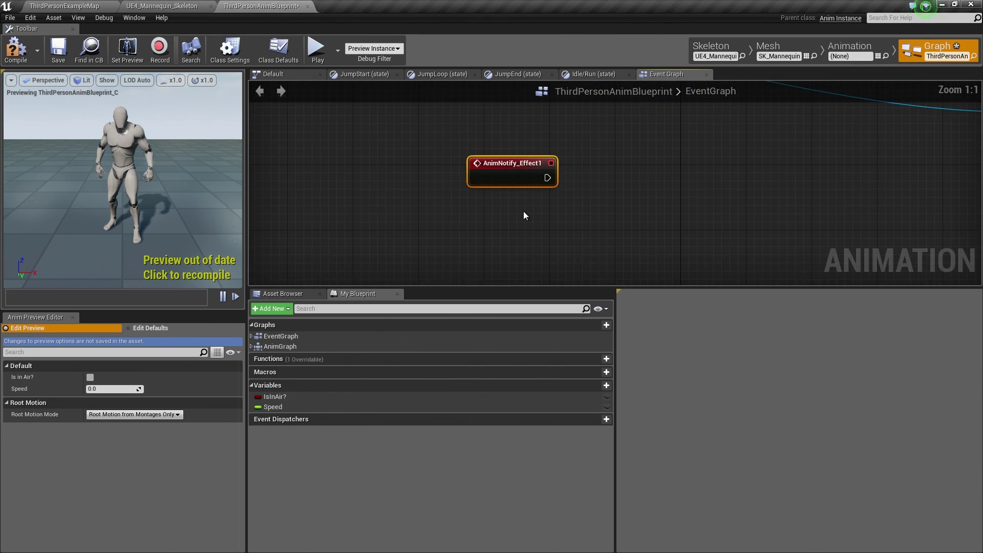
right_click(478, 195)
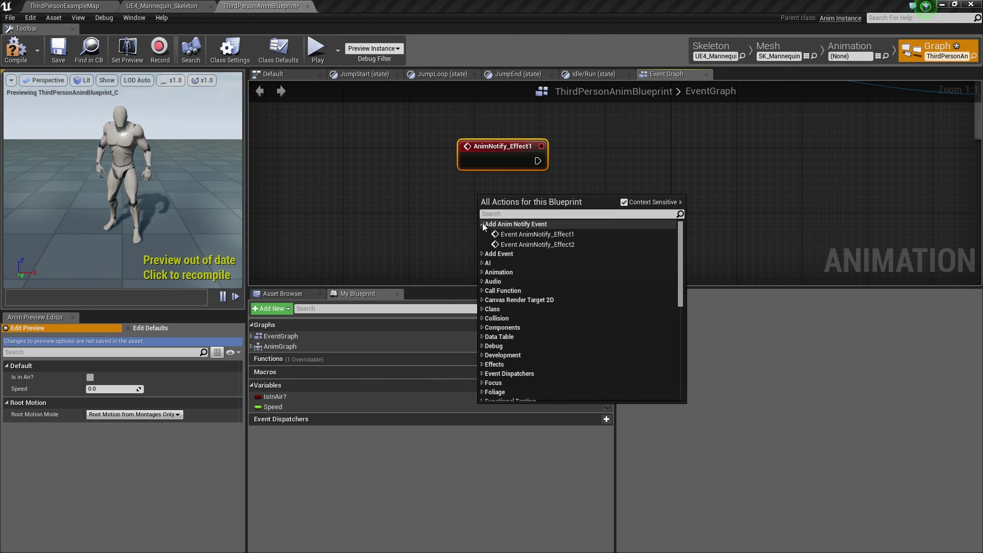
click(518, 244)
drag(505, 211, 489, 219)
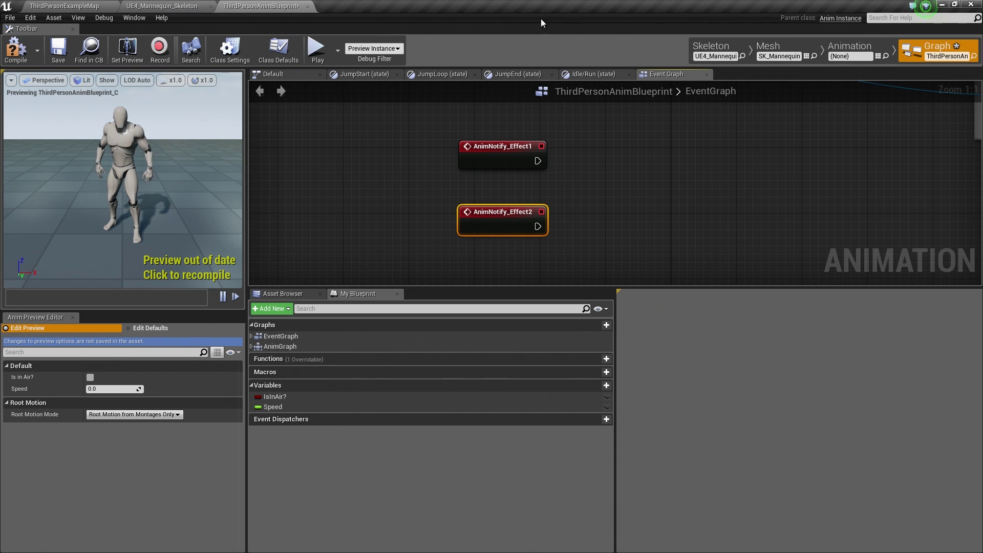
- Open ThirdPersonRun, scrub the paused animation to the Effect1 notify at about frame 7, and return to the blueprint graph
click(836, 46)
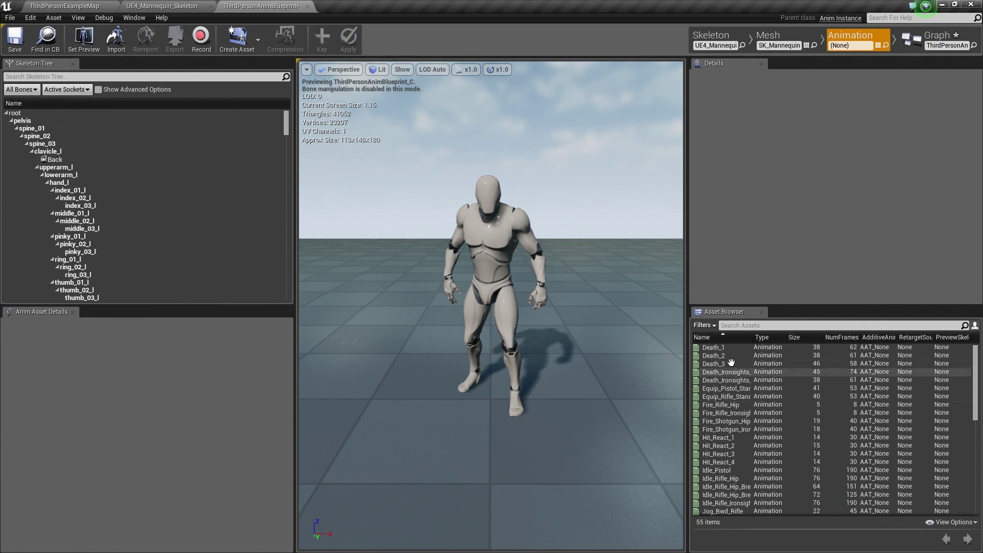
click(743, 326)
text(run)
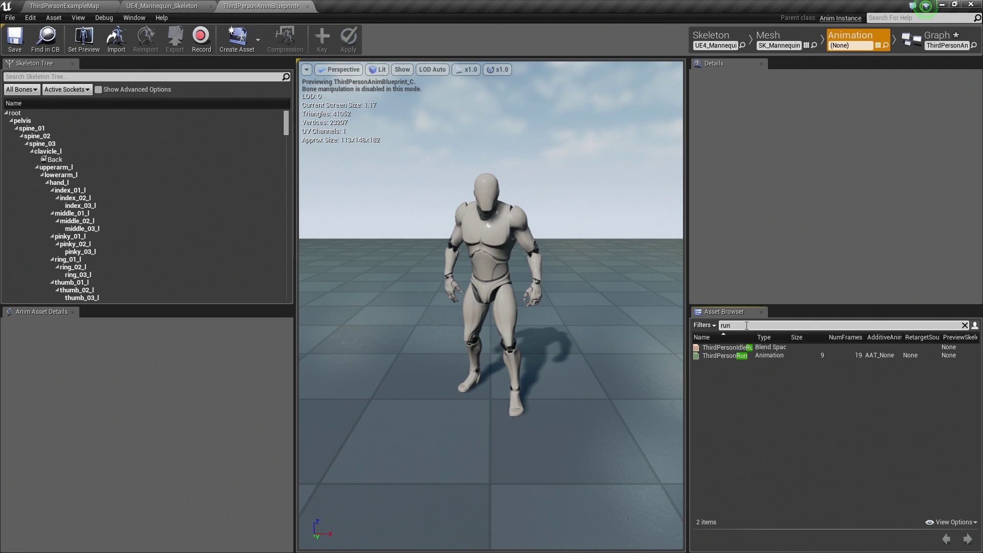
double_click(728, 356)
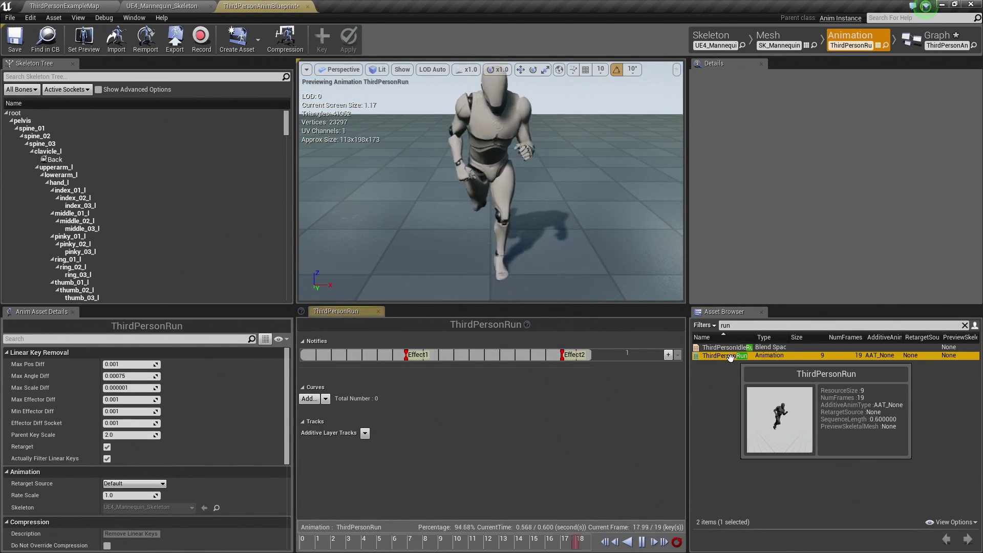
click(642, 543)
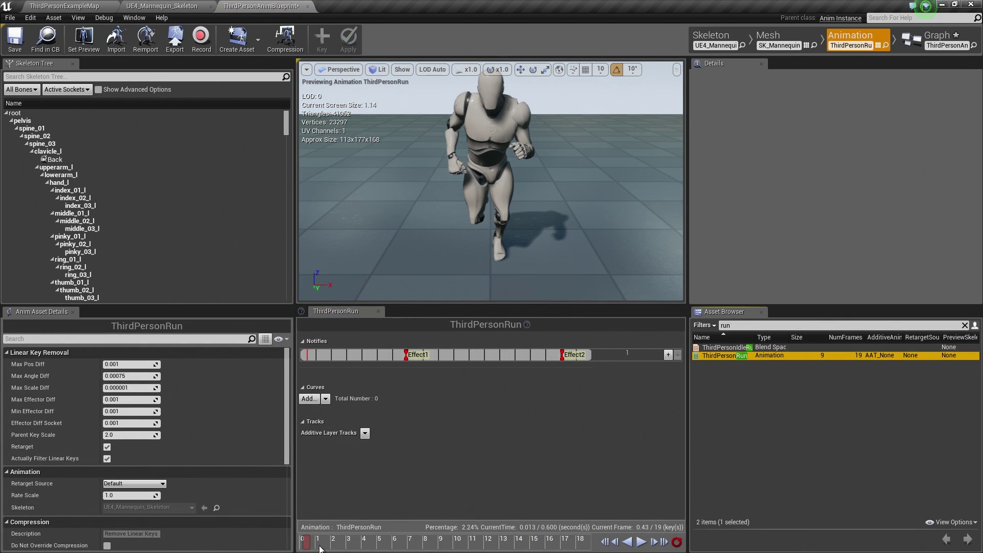
drag(321, 547, 407, 542)
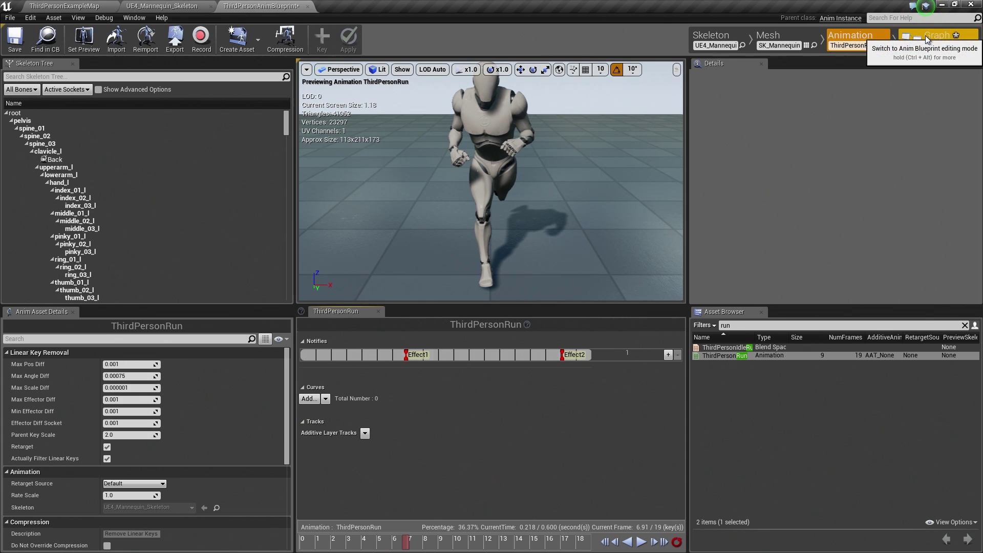
click(929, 41)
- Add a Print String node connected to the AnimNotify_Effect1 event, place it beside the event, and keep its text as Hello
drag(543, 160, 815, 125)
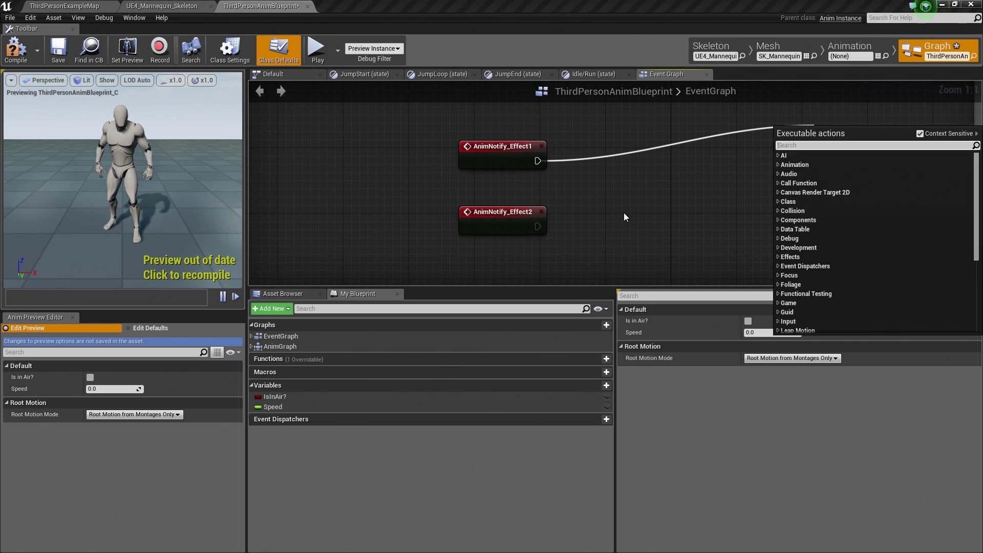
click(623, 213)
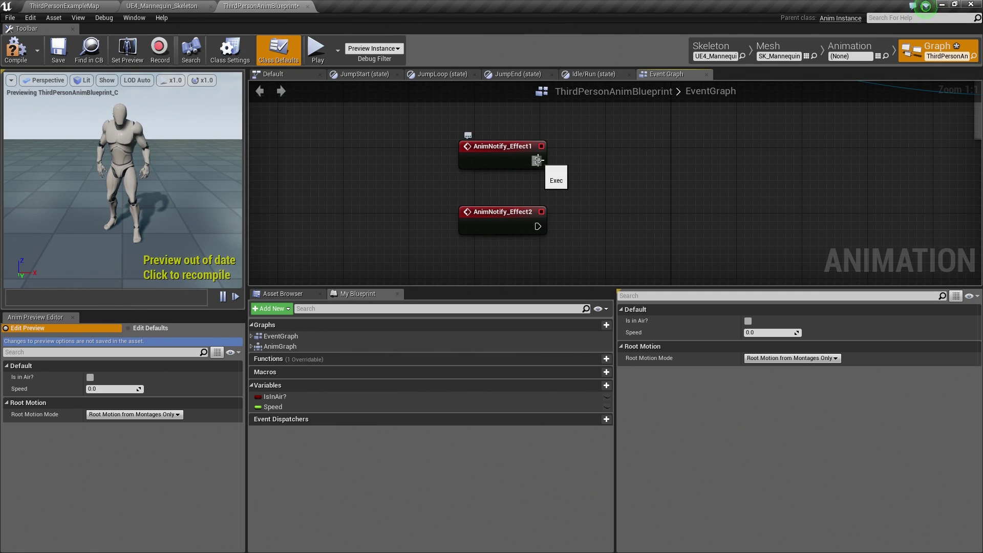
drag(537, 160, 675, 157)
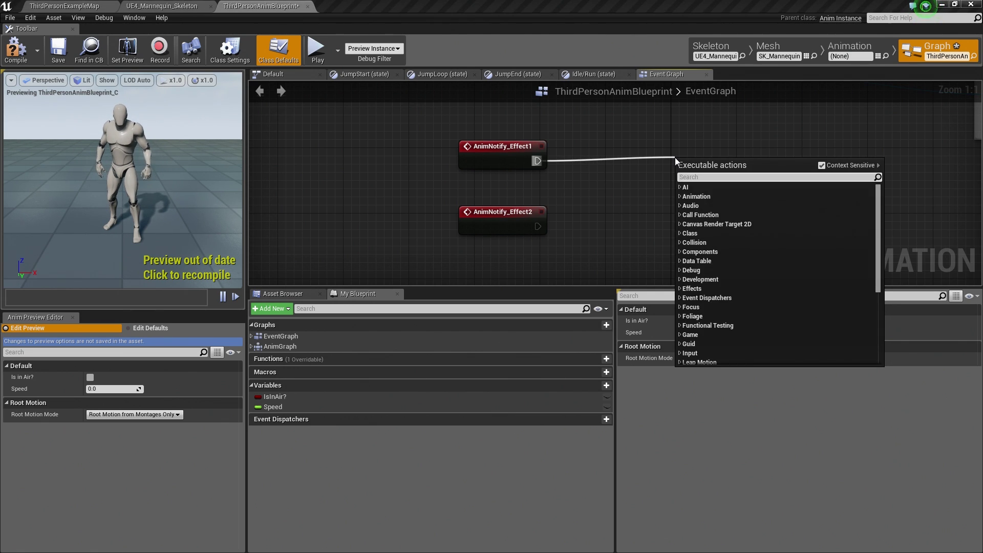
text(print string)
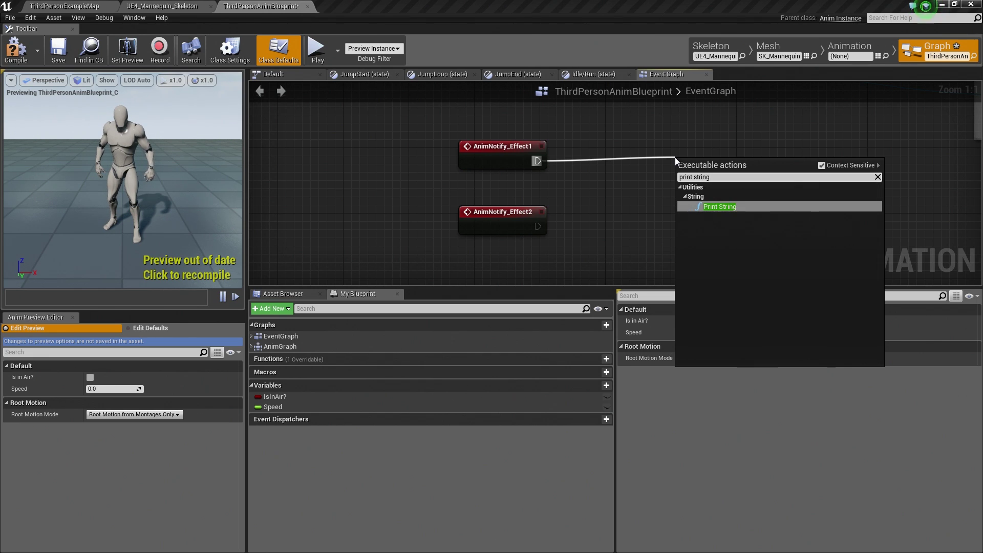
click(720, 206)
drag(704, 173, 625, 159)
click(640, 175)
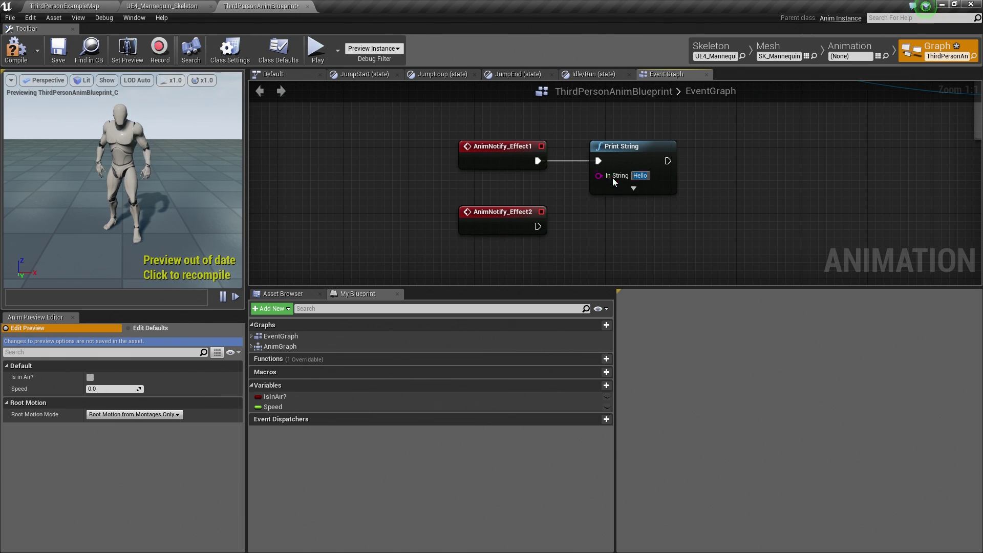
- Duplicate the Print String node, connect the copy to the AnimNotify_Effect2 event, and set its text to Goodbye
click(626, 152)
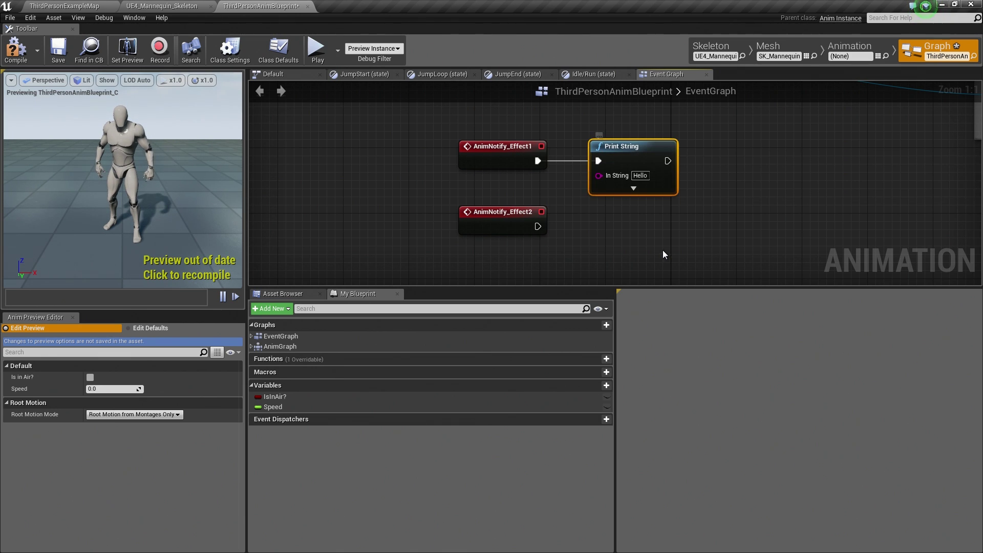
key(ctrl+v)
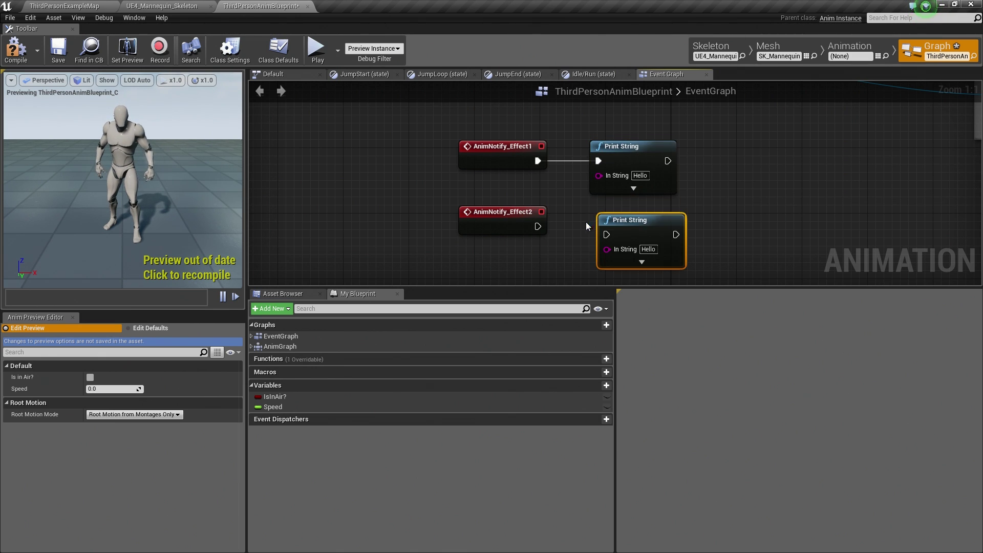
drag(536, 227, 607, 216)
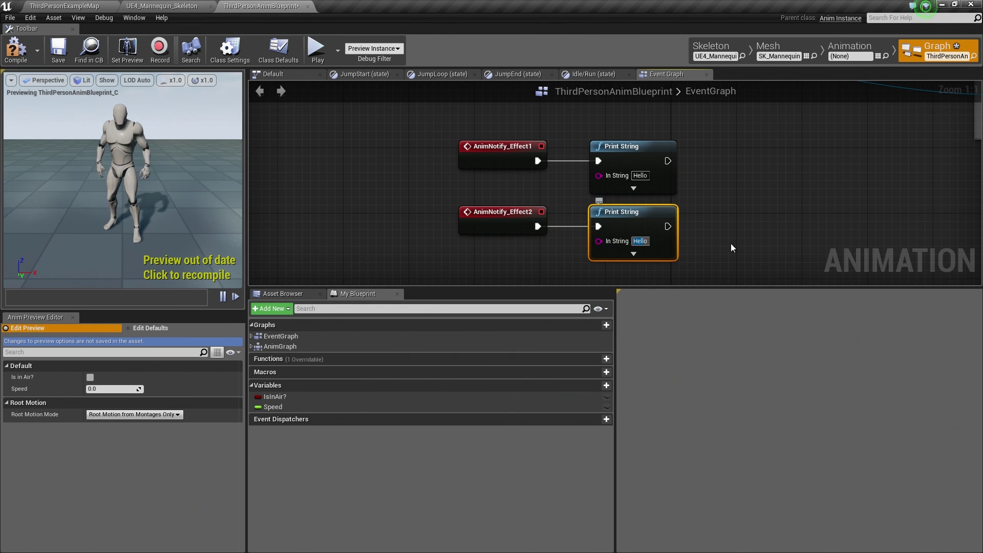
text(Goodbye)
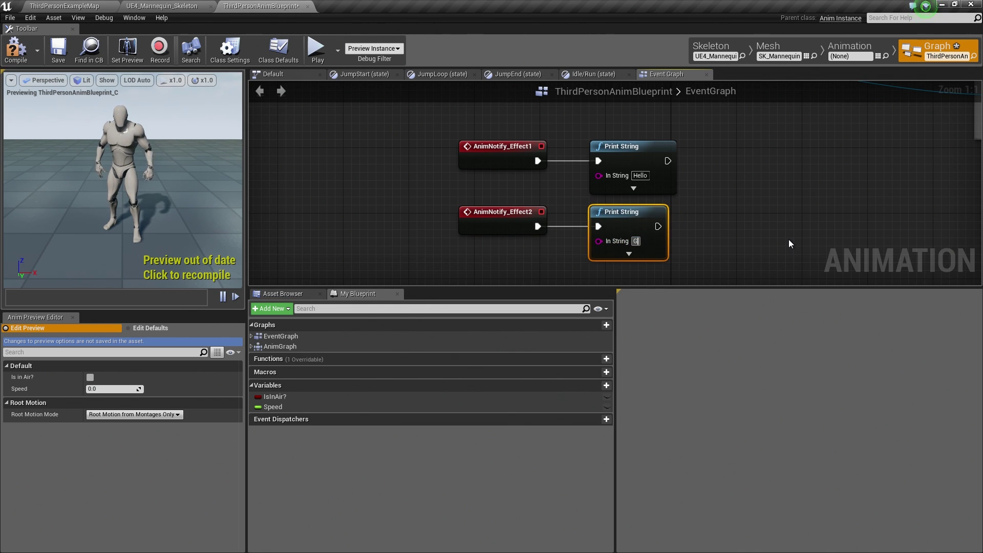
key(Return)
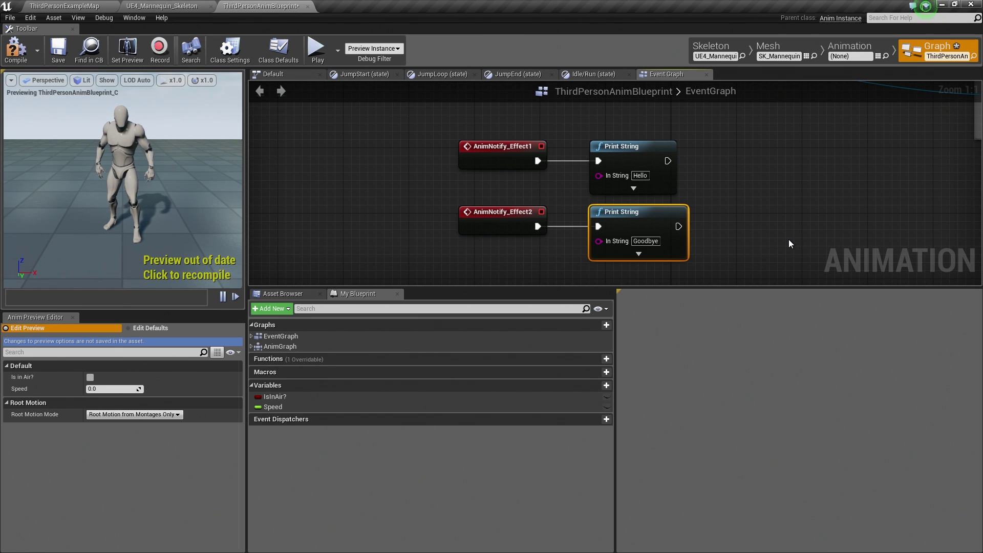
- Compile and save ThirdPersonAnimBlueprint
click(762, 194)
right_drag(764, 197, 733, 191)
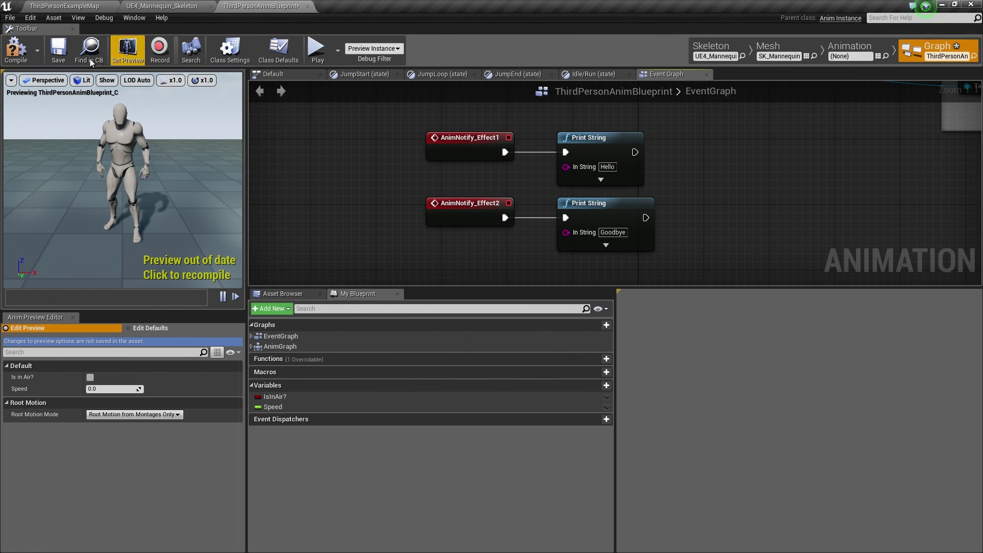
click(8, 57)
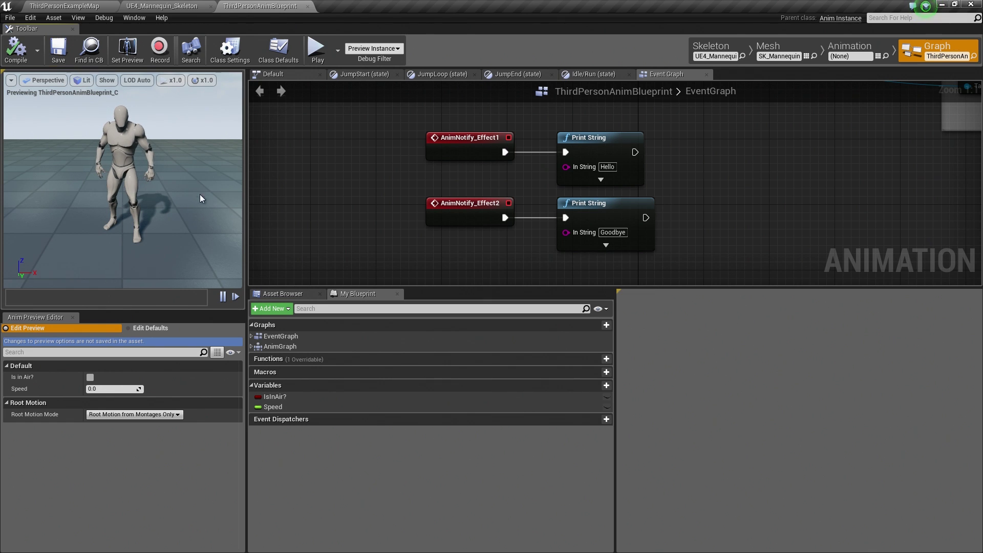
- Play ThirdPersonExampleMap in the editor and run the character in different directions to test the notify messages
click(72, 7)
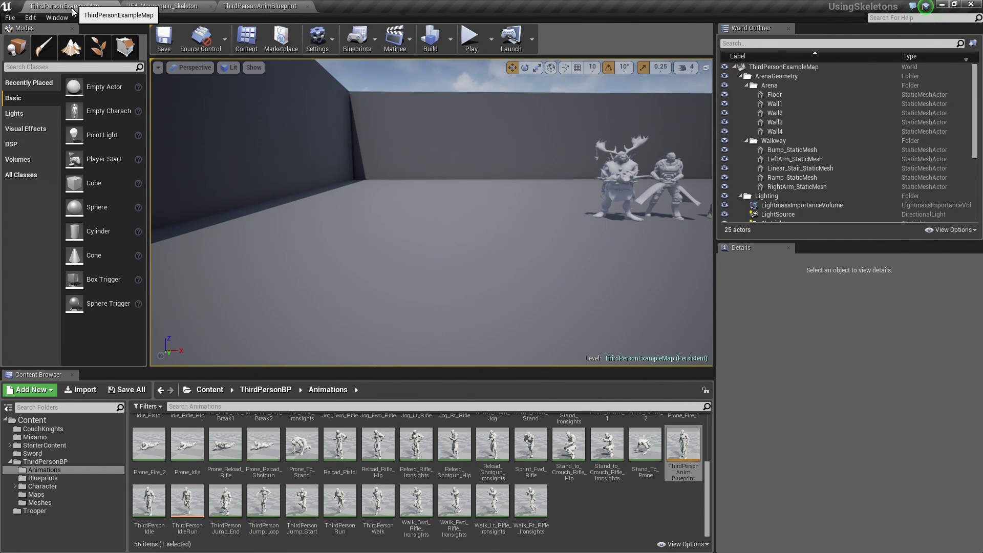
click(471, 36)
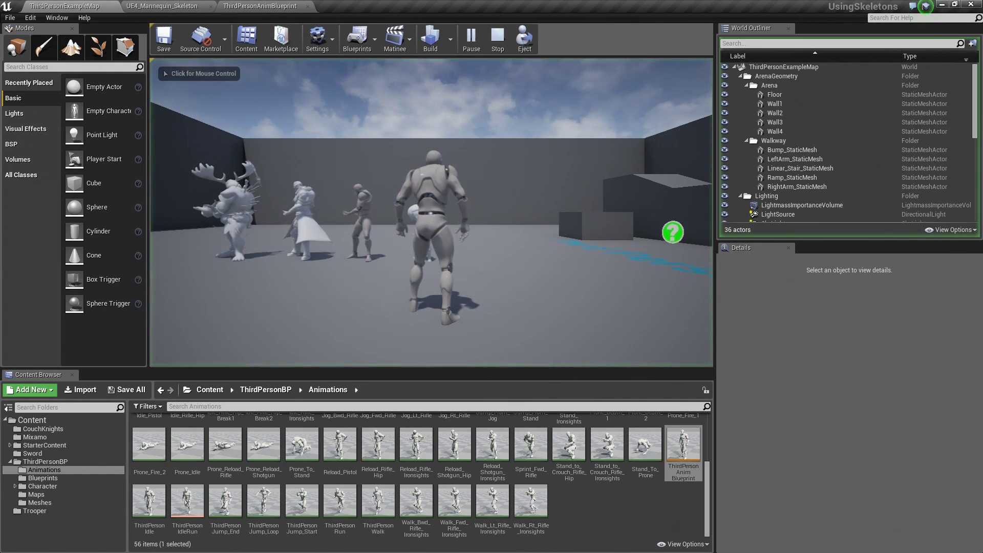
click(430, 215)
key(space)
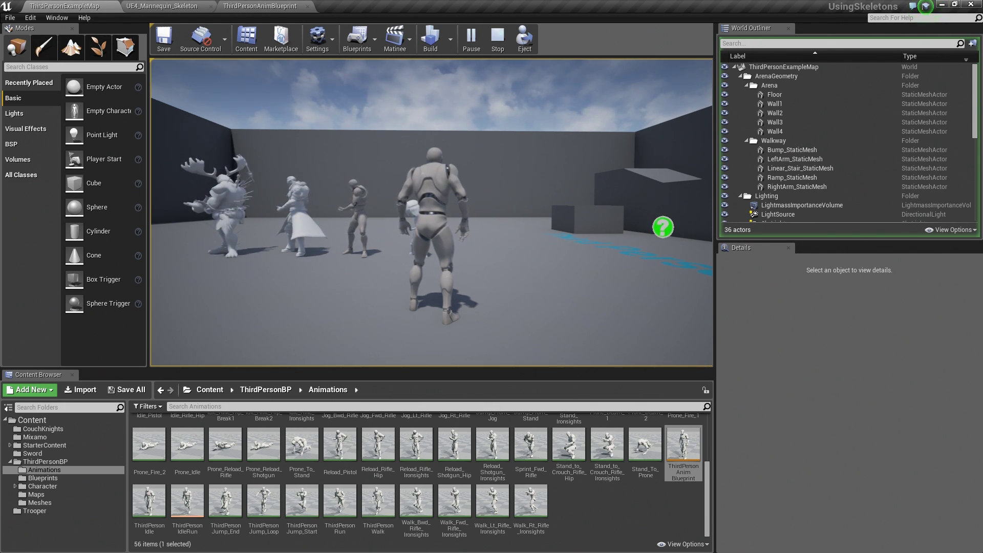
key(a)
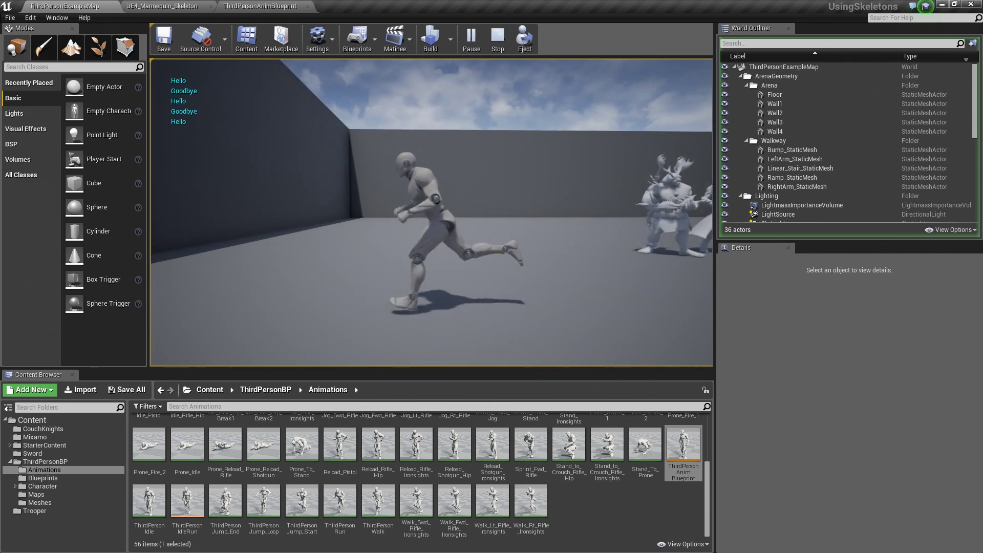
key(d)
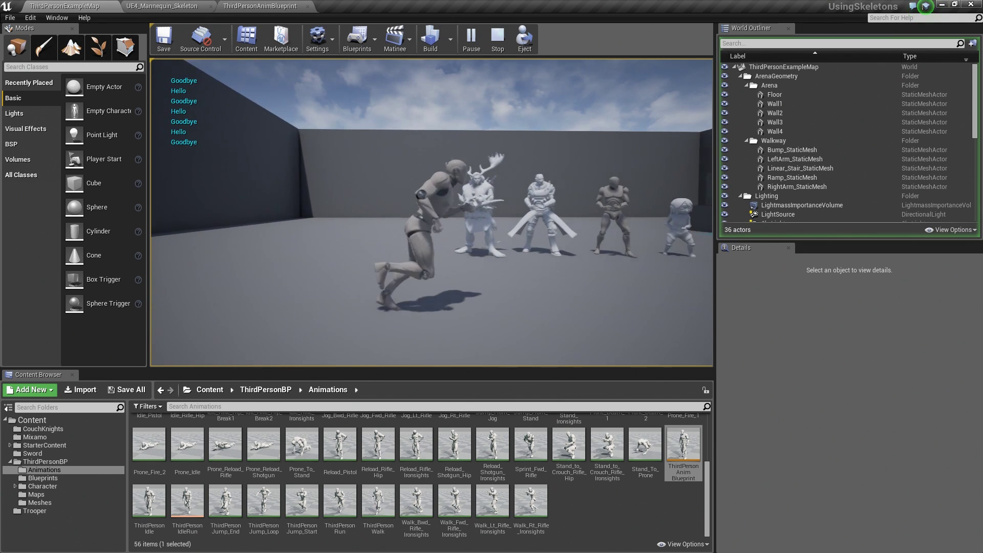
- Run the character back and forth in front of the static figures to check the notify messages, and end the play session
key(w)
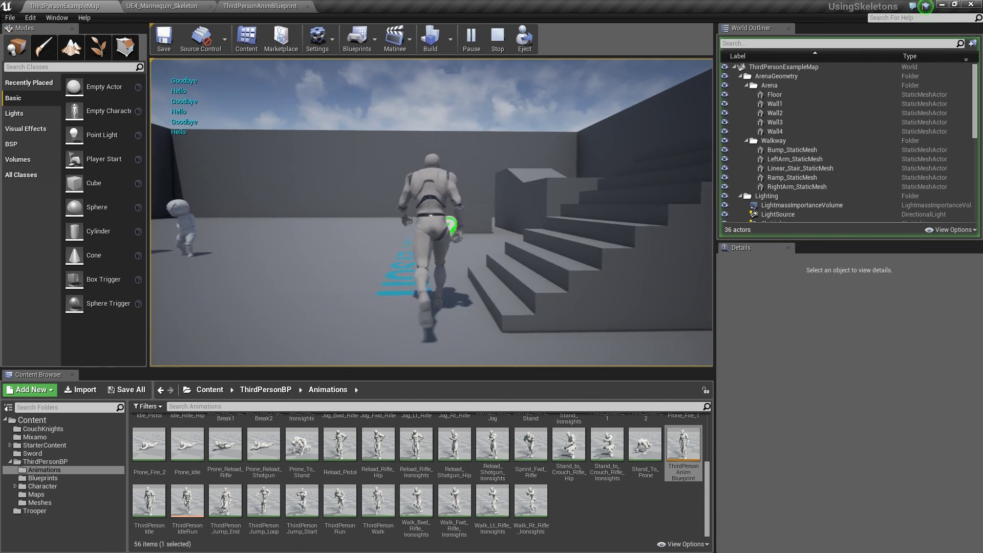
key(a)
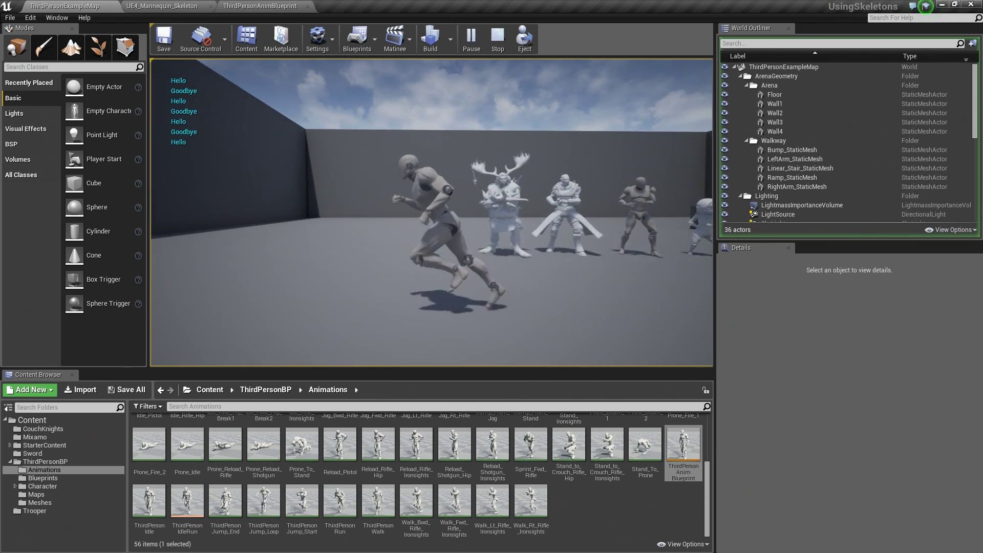
key(d)
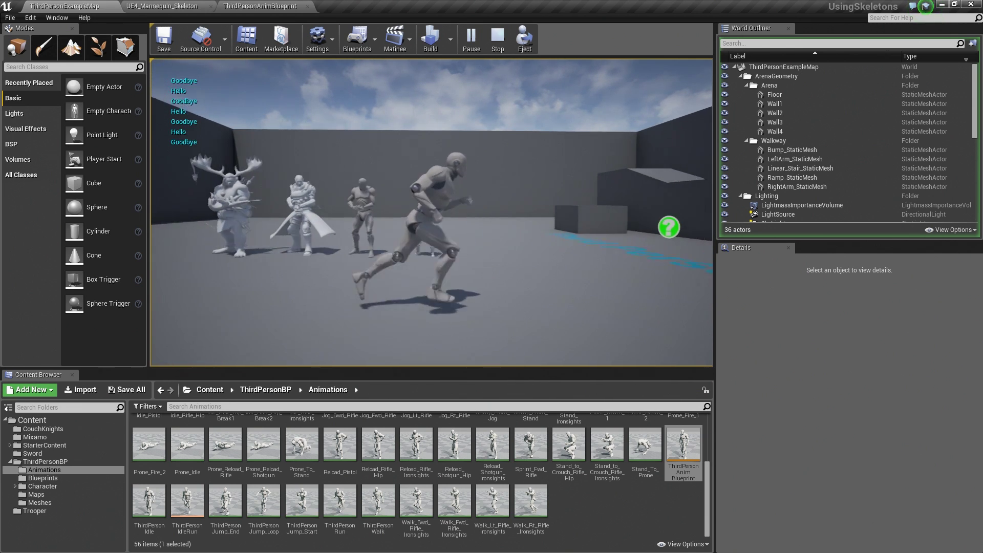
key(a)
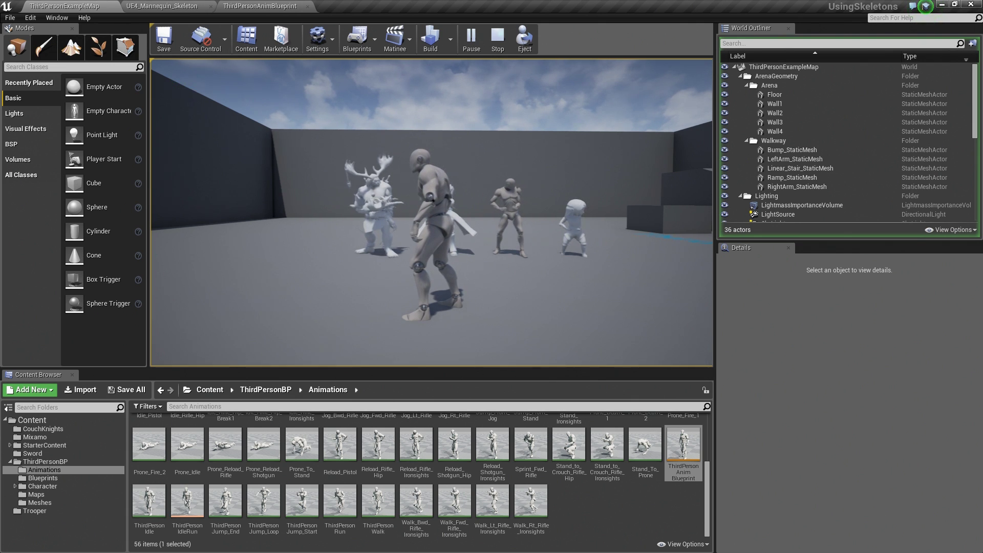
key(a)
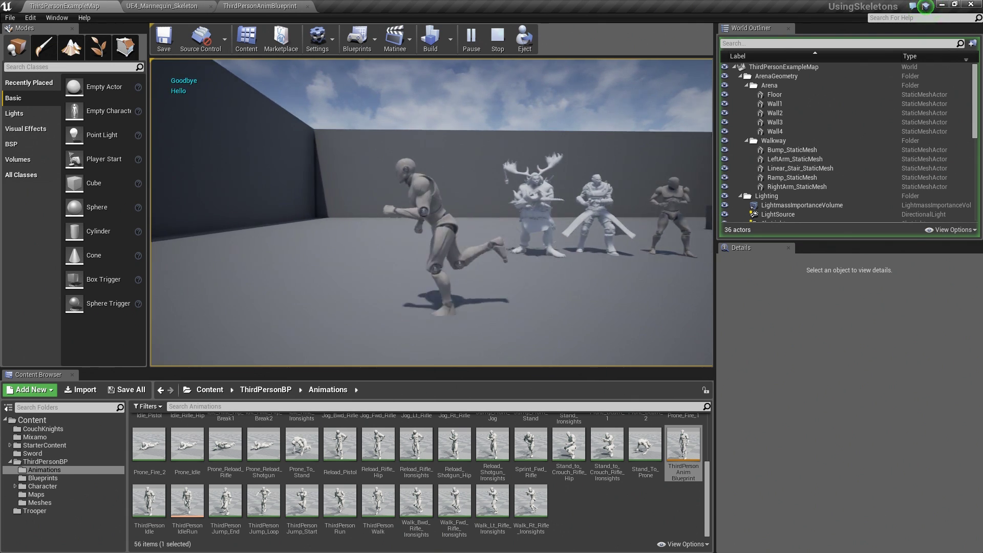
key(d)
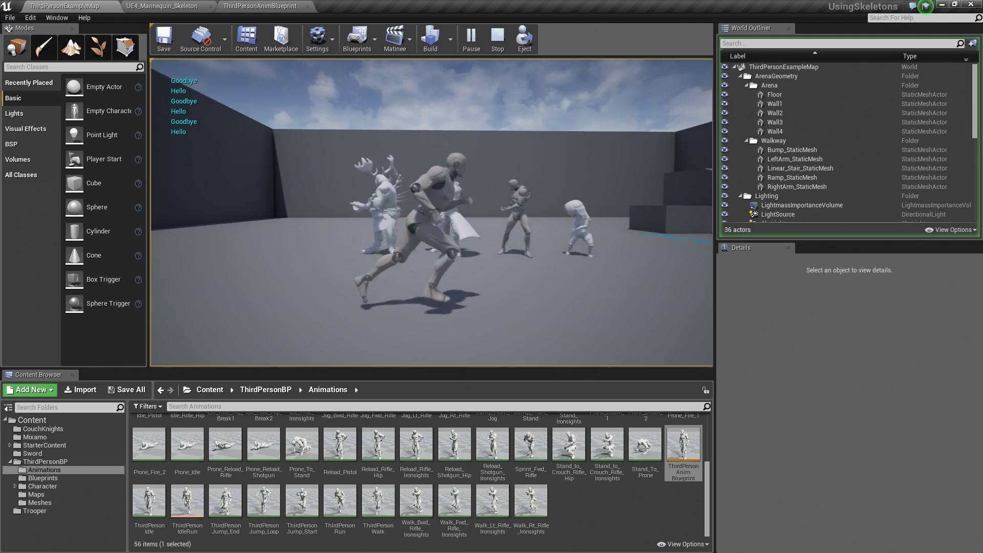
key(a)
key(d)
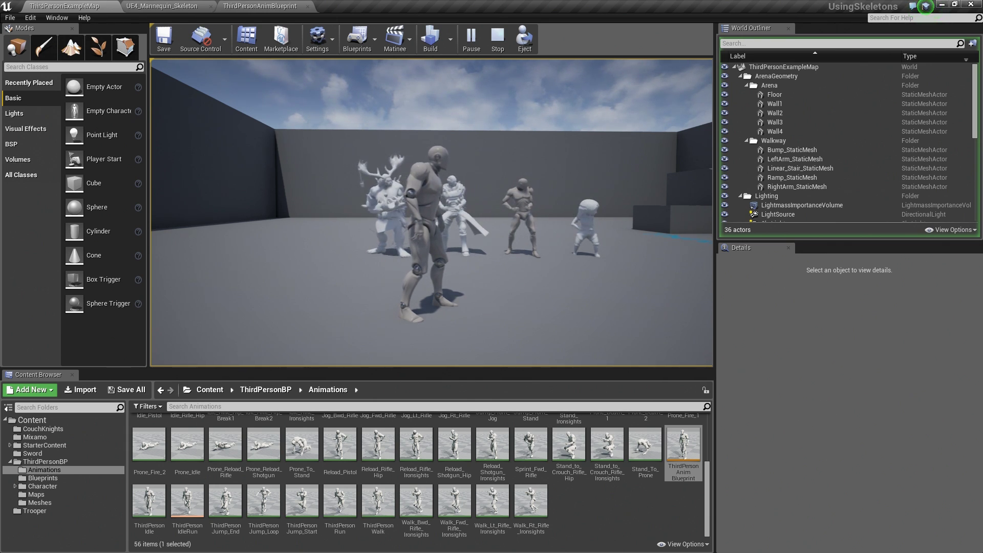
key(d)
key(a)
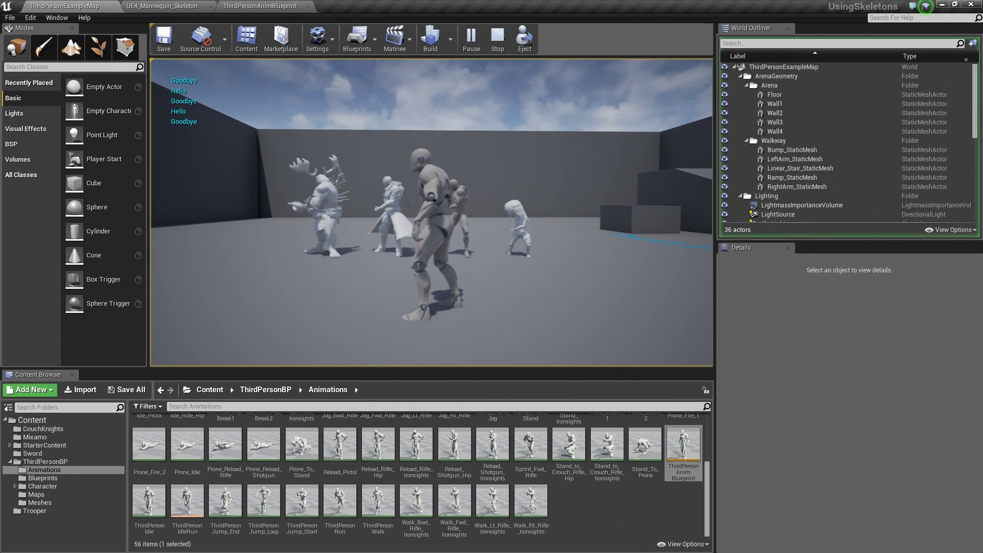
key(Escape)
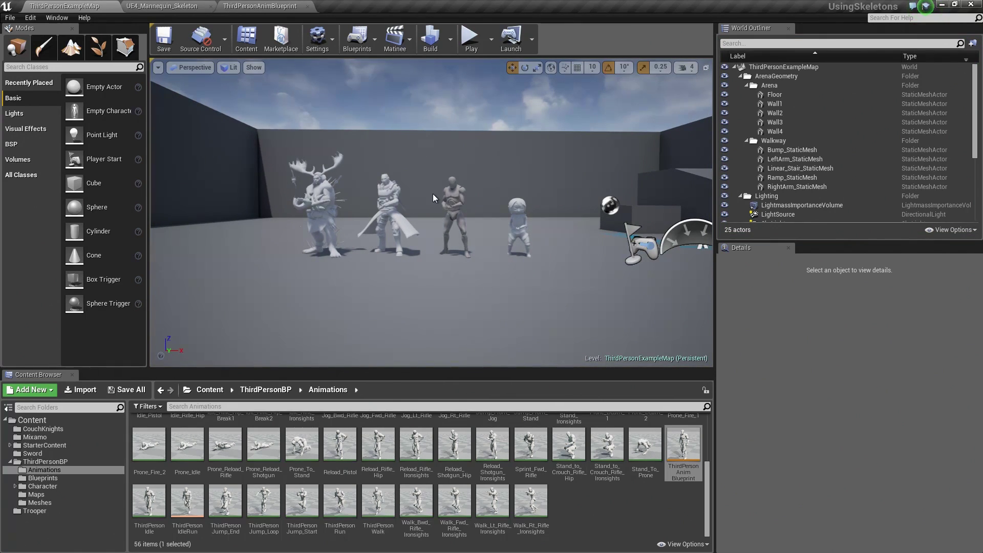
- Find the ThirdPersonRun animation by filtering the Animations folder for "run", open it and pause its preview
click(199, 406)
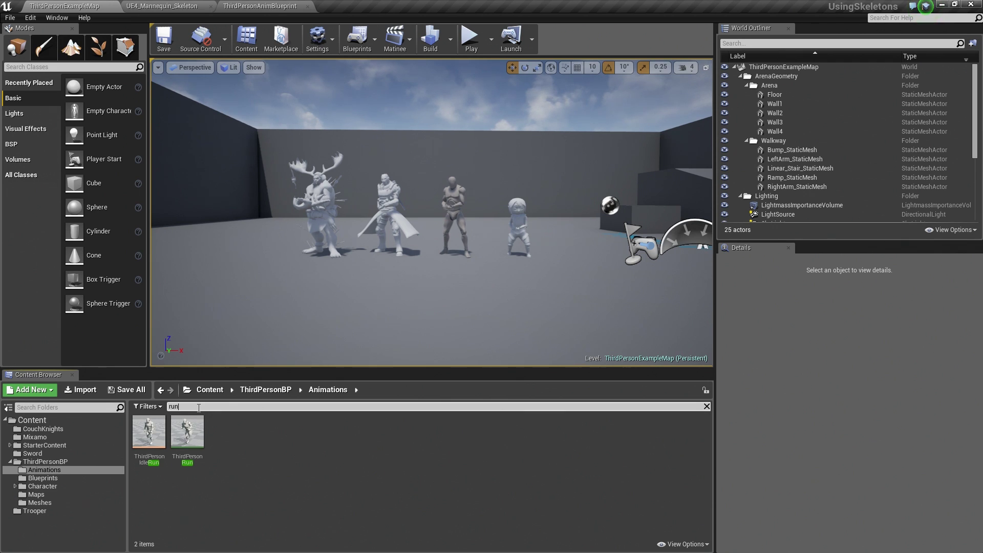
double_click(196, 439)
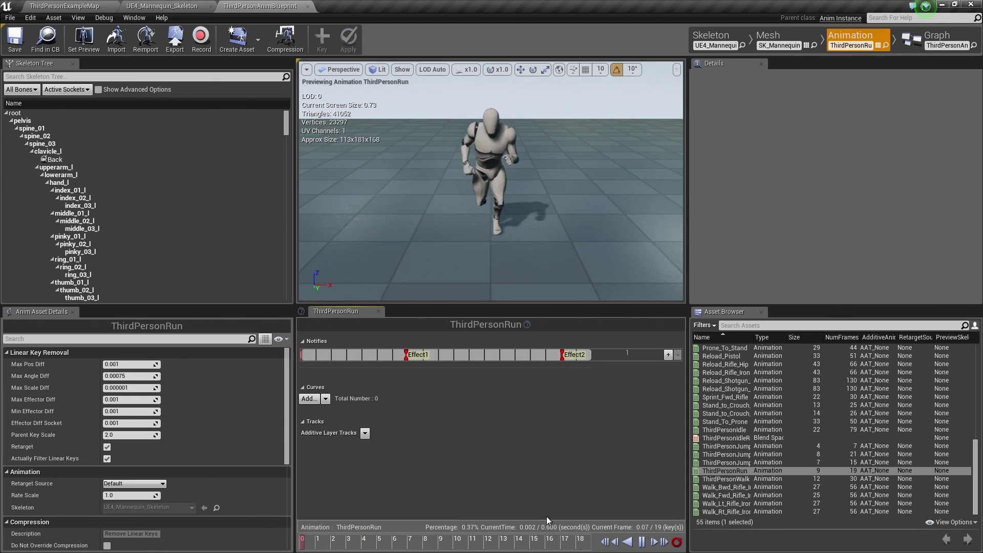
click(644, 543)
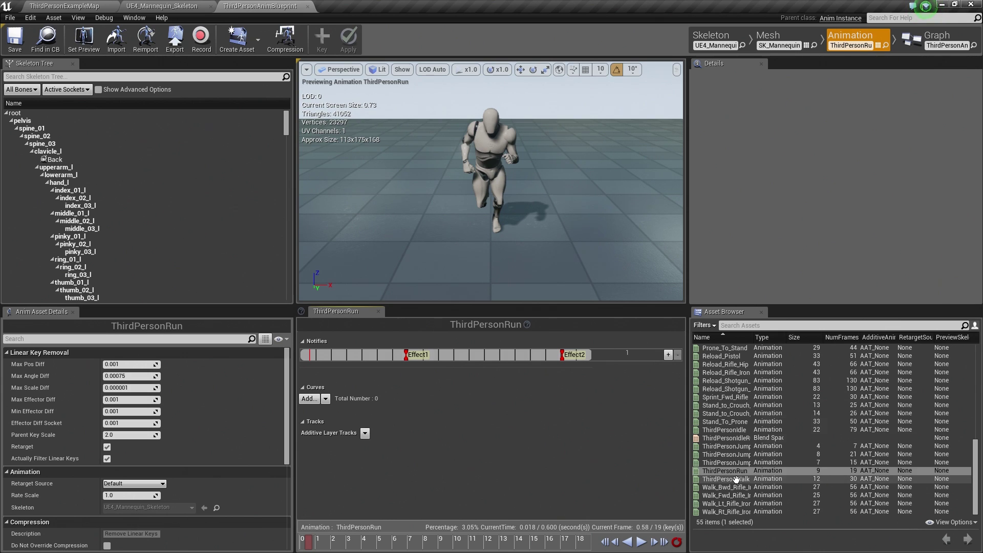
mouse_move(729, 484)
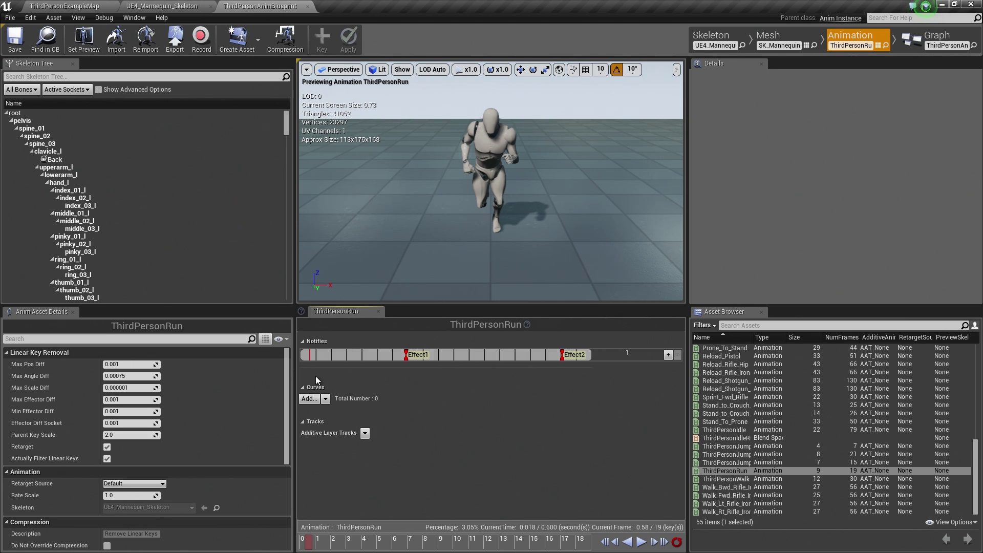
- Add a new variable curve named HeadCurve to ThirdPersonRun and expand its graph for editing
click(308, 399)
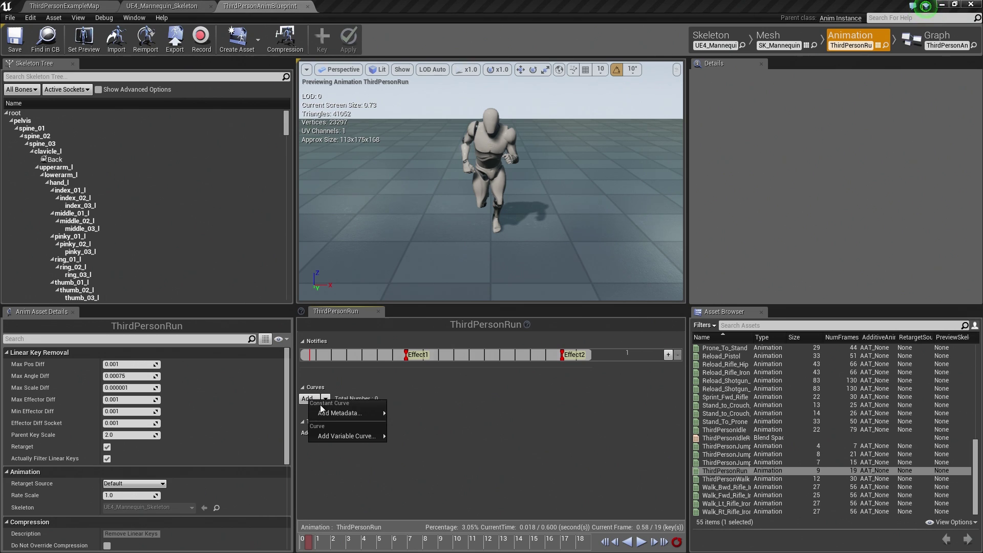
mouse_move(339, 414)
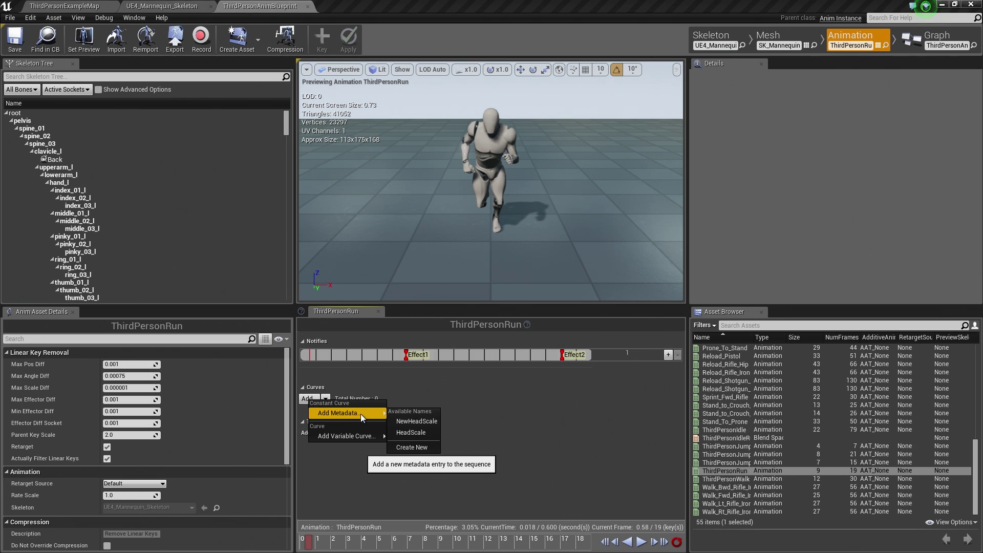
mouse_move(356, 441)
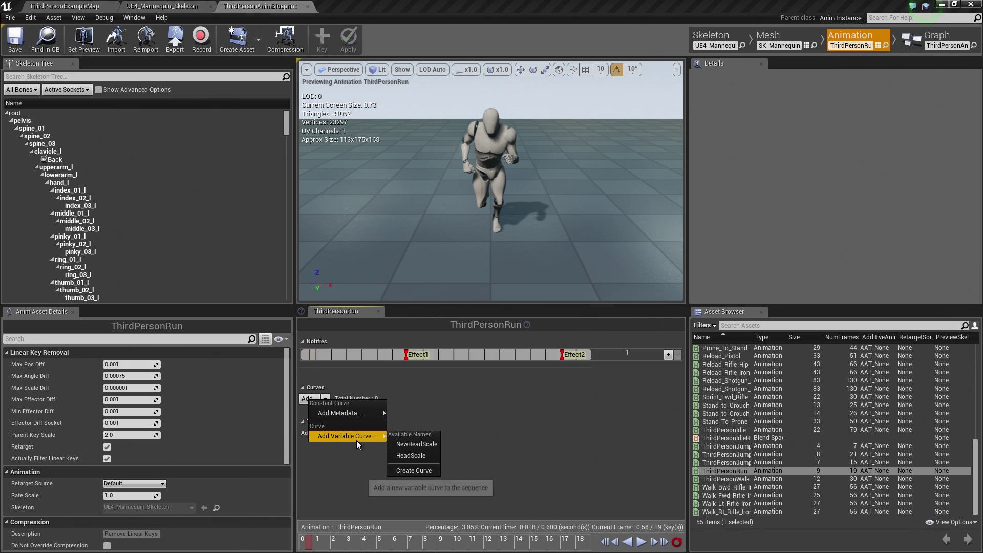
click(423, 472)
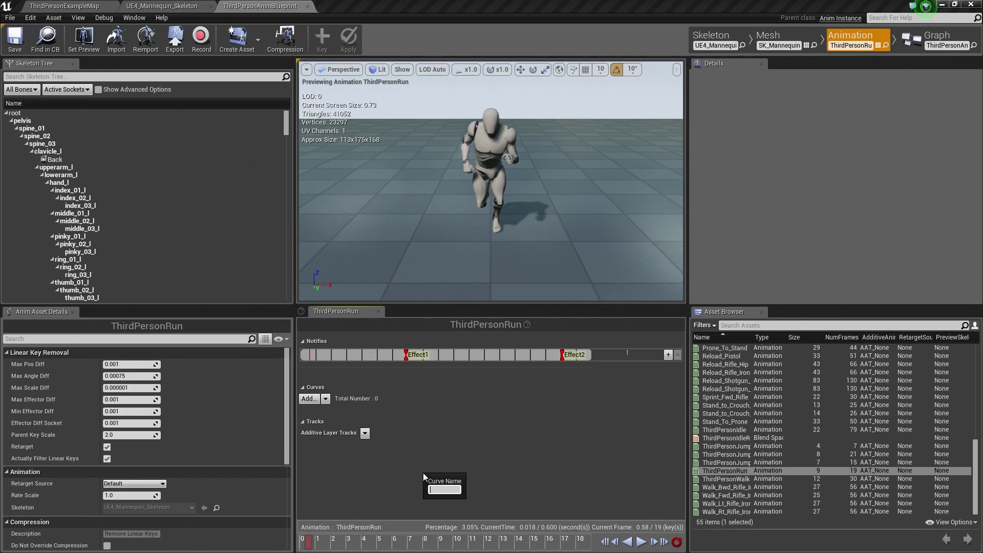
text(HeadCurve)
key(Return)
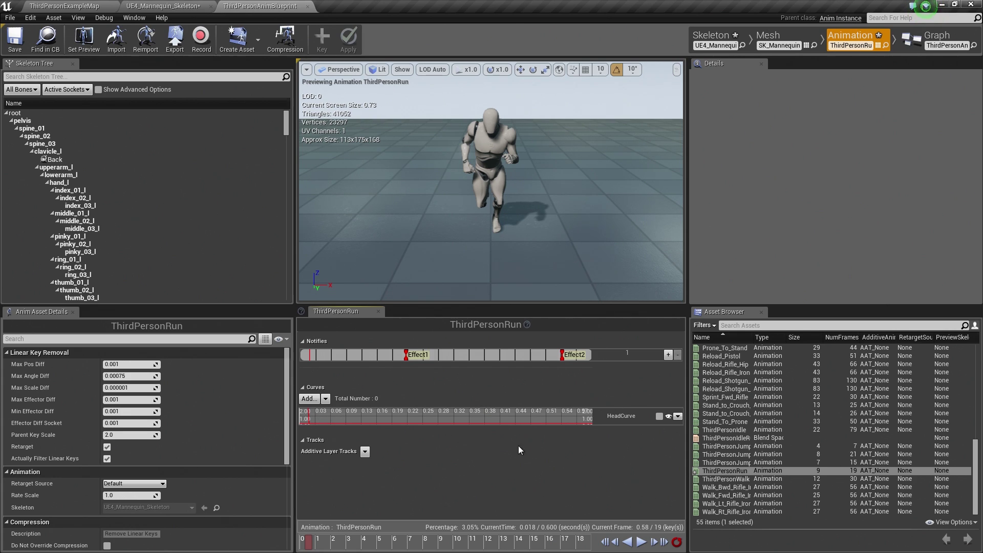
click(668, 417)
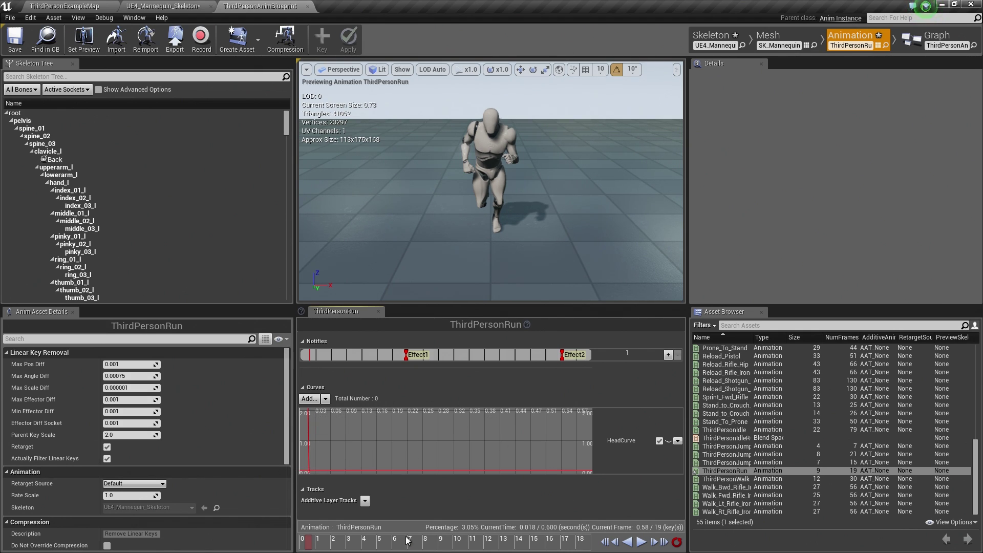
- Scrub the run animation from its first frame to about the 0.3-second midpoint and back to the start
drag(313, 545, 301, 548)
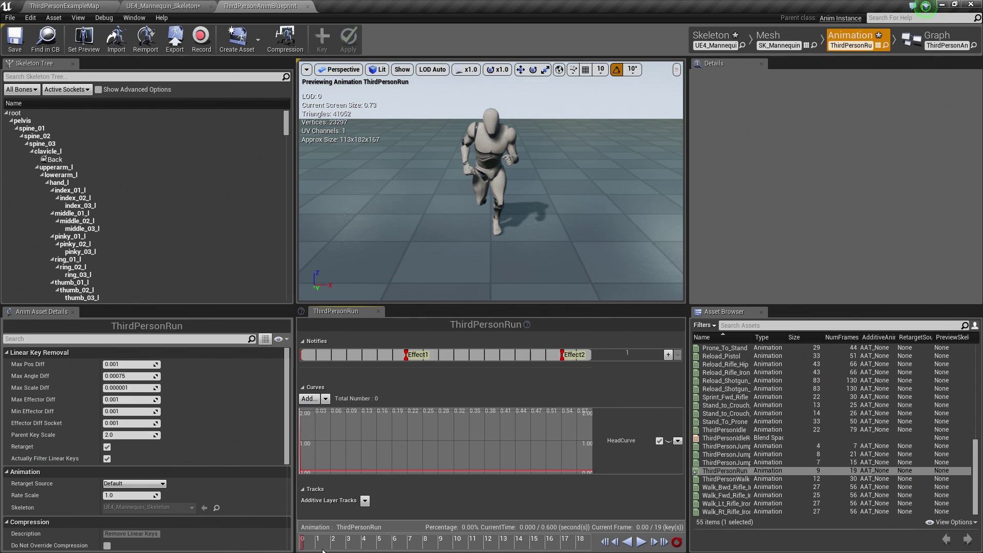
drag(302, 548, 448, 550)
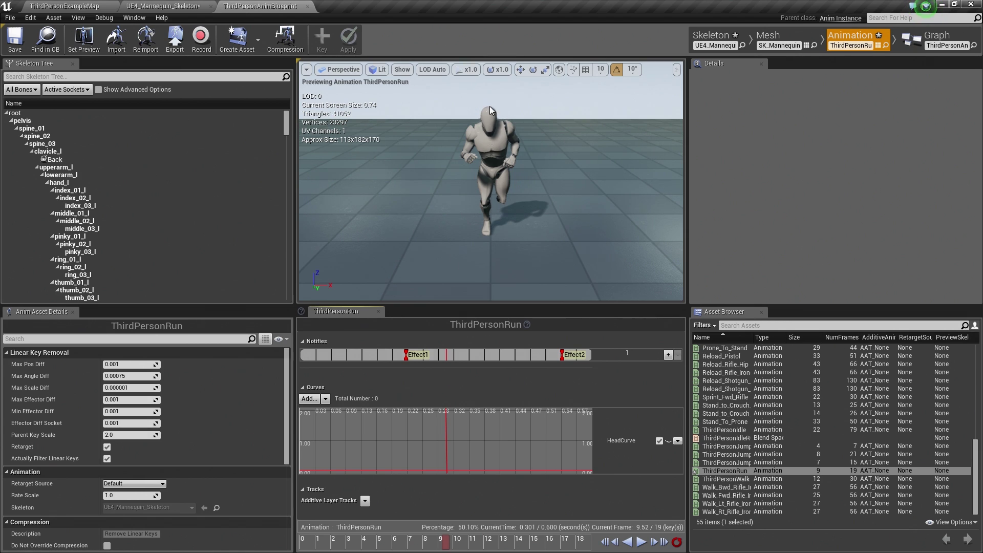
drag(444, 546, 291, 536)
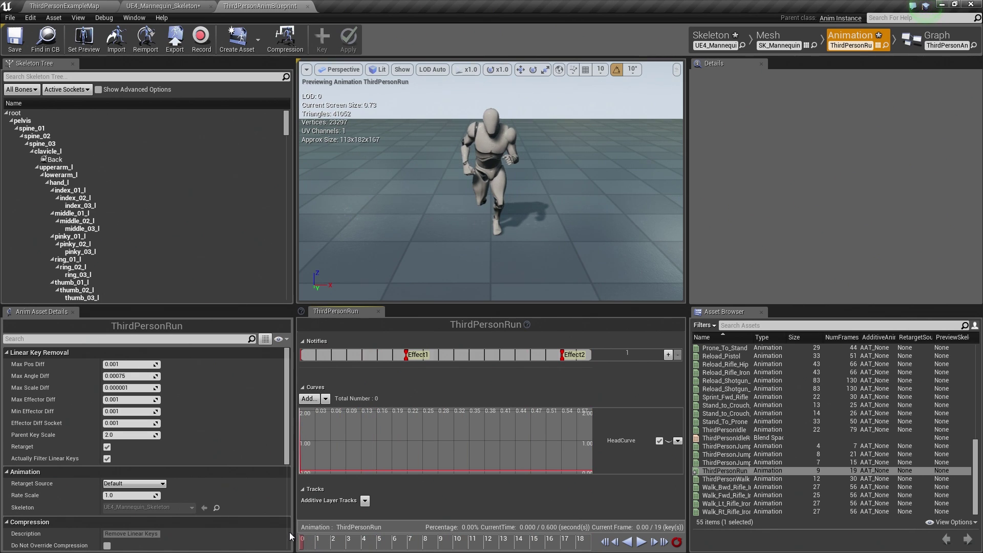
- Add the first key to HeadCurve and set its time to 0 and its value to 1
shift+click(313, 471)
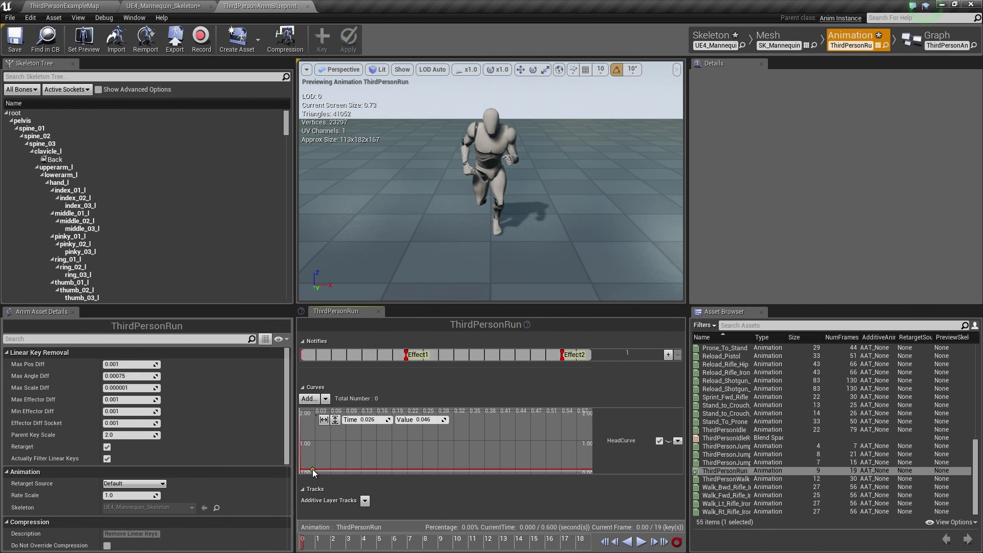
click(351, 448)
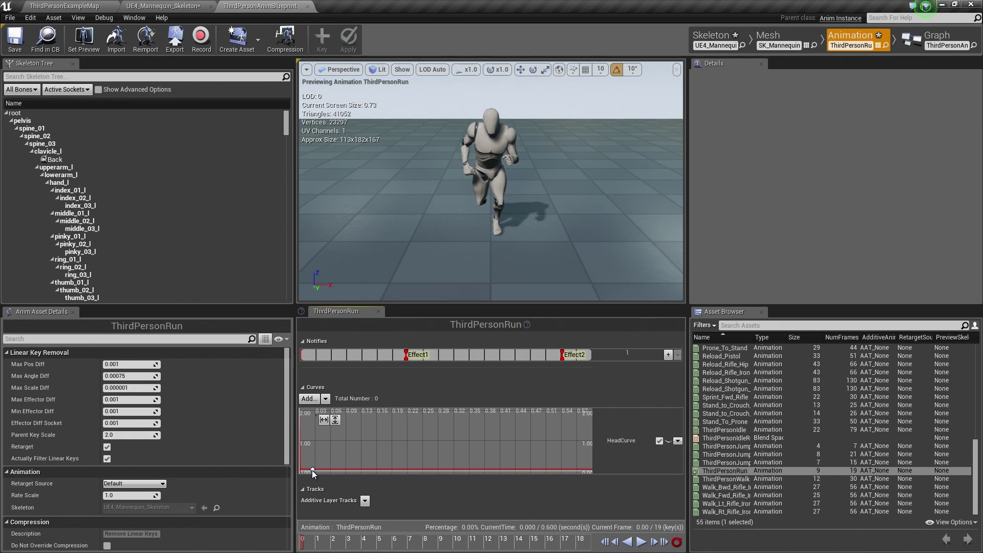
click(313, 470)
click(378, 420)
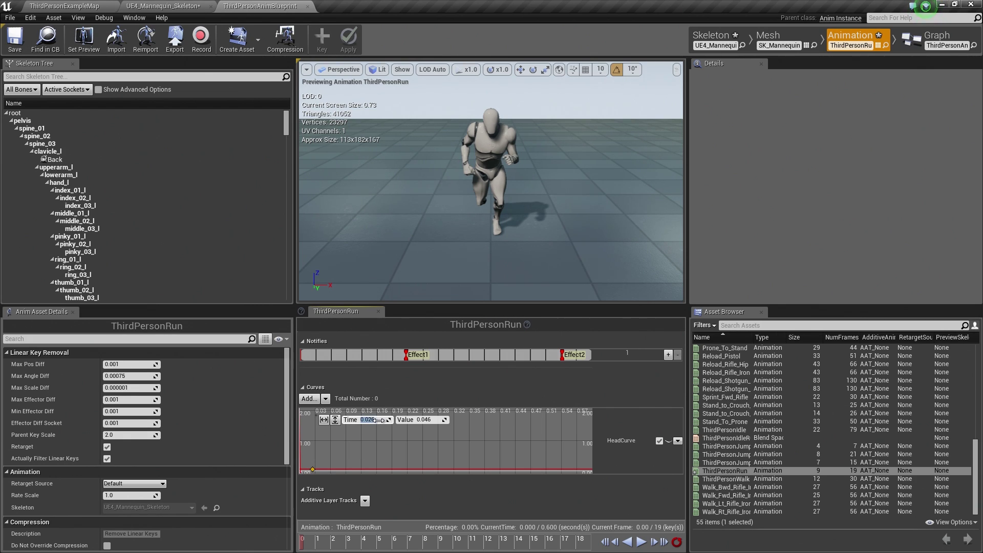
key(Tab)
key(Return)
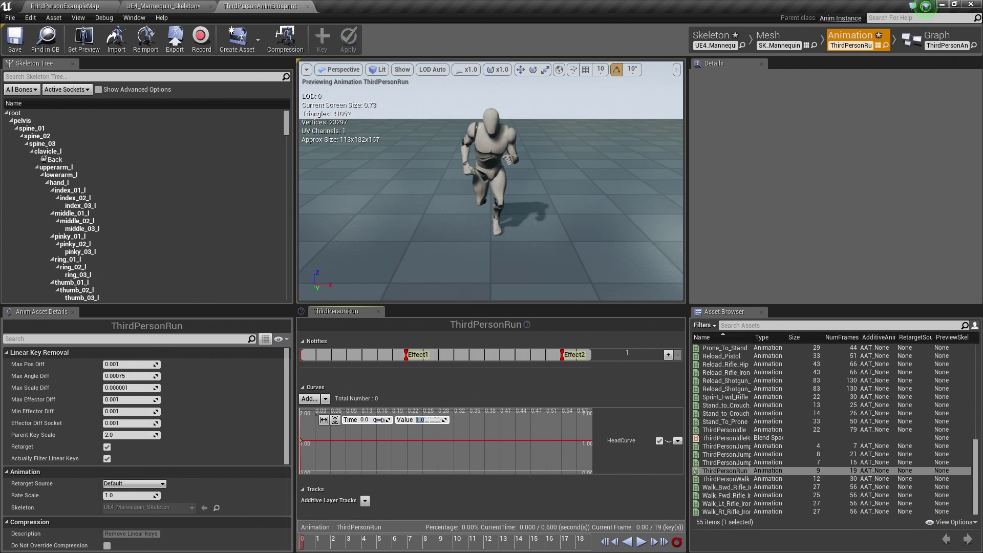
click(422, 438)
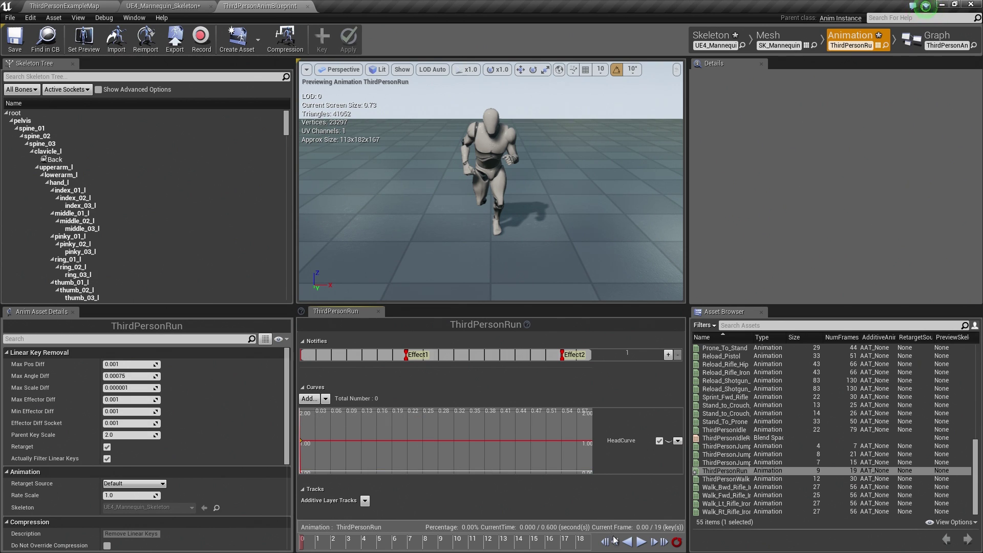
- Add a second HeadCurve key at the animation's midpoint with time 0.3 and value 5
drag(311, 549, 446, 544)
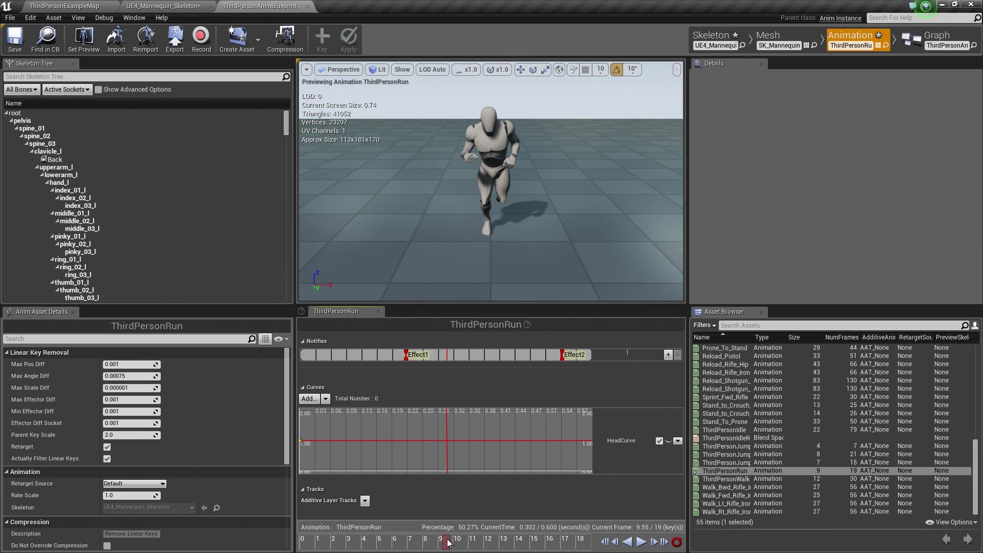
mouse_move(446, 456)
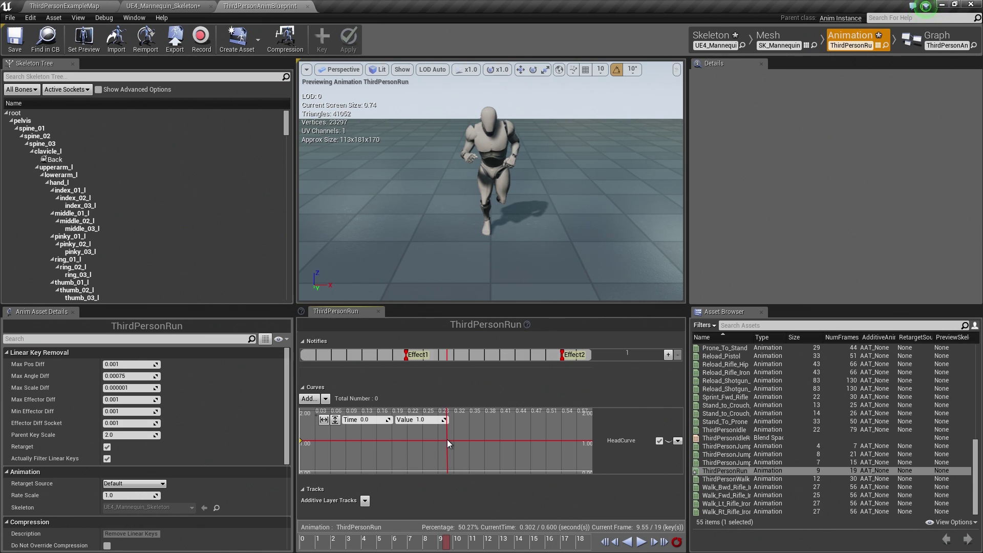
shift+click(447, 440)
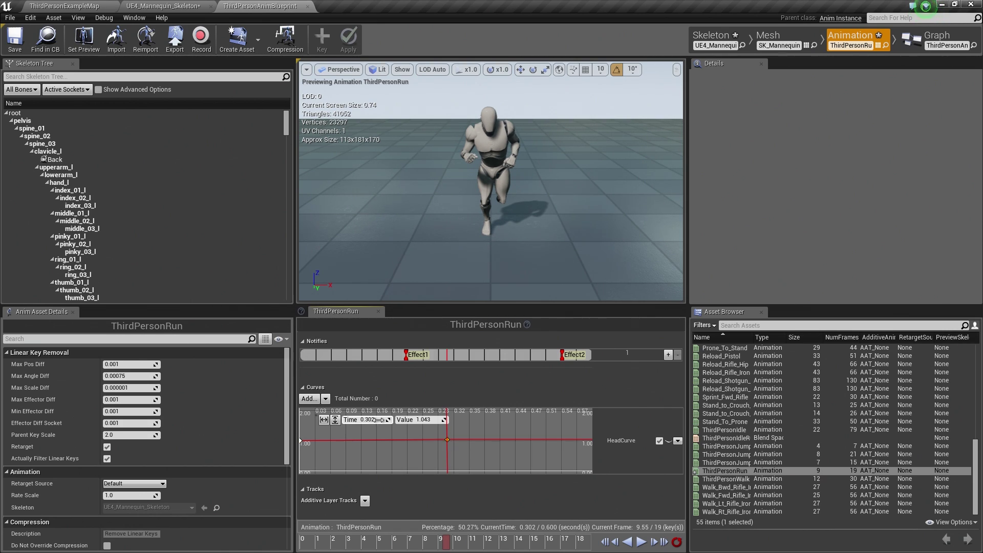
text(0.3)
key(Return)
click(433, 422)
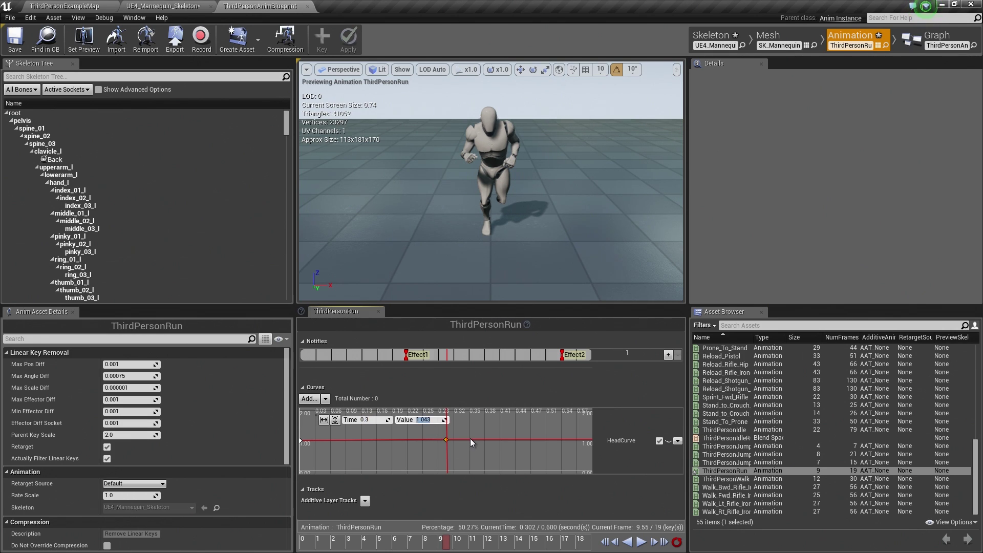
text(5)
key(Return)
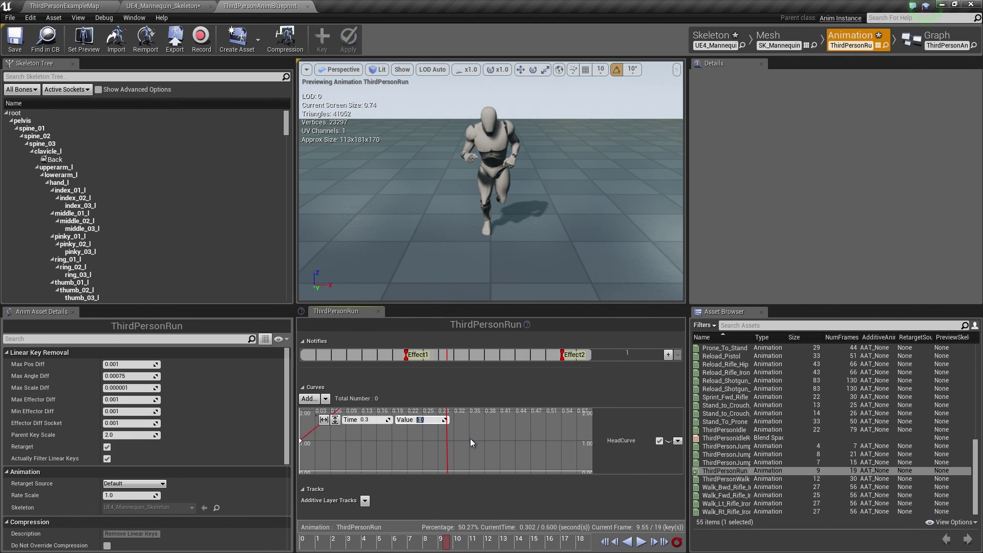
- Add a third HeadCurve key at time 0.6 with value 1 and fit the curve vertically in its graph
shift+click(498, 440)
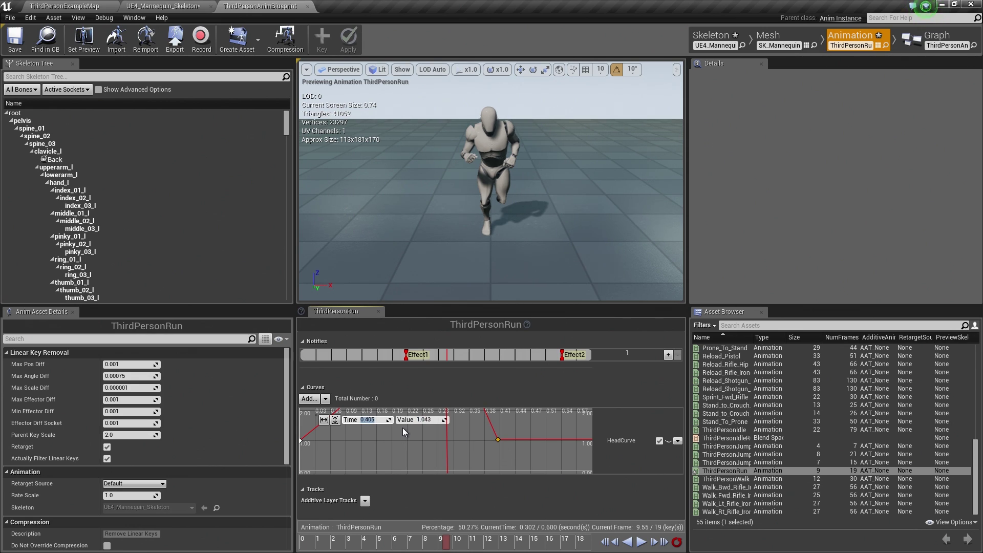
text(.6)
key(Return)
click(429, 419)
text(1)
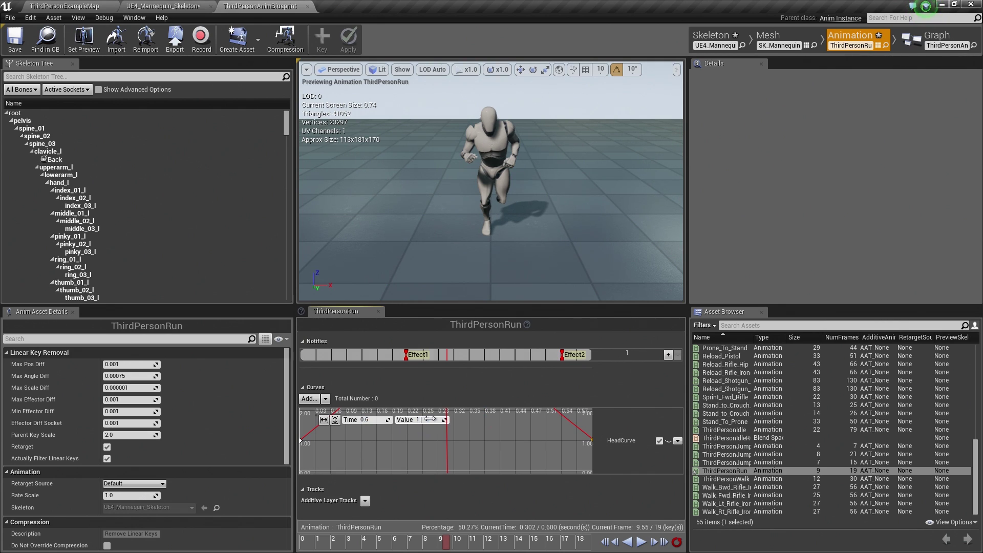
click(429, 419)
click(335, 420)
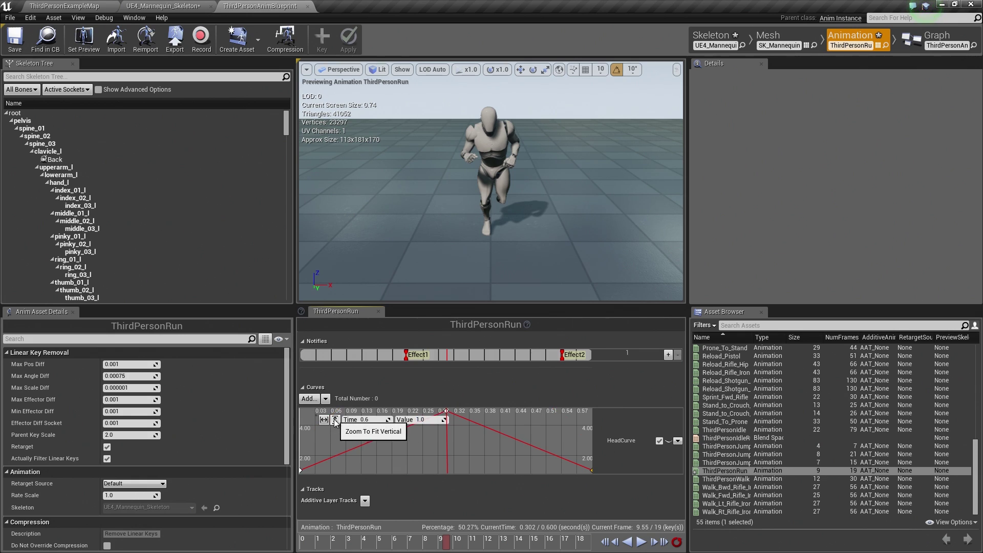
- Save the run animation and the mannequin skeleton, and close both the animation blueprint and skeleton editors
click(462, 470)
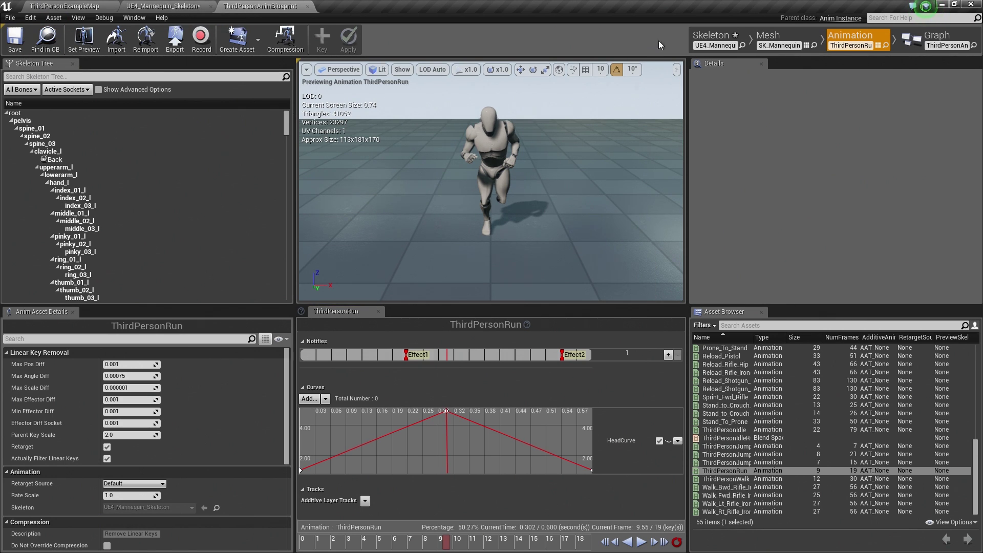
click(713, 37)
click(15, 39)
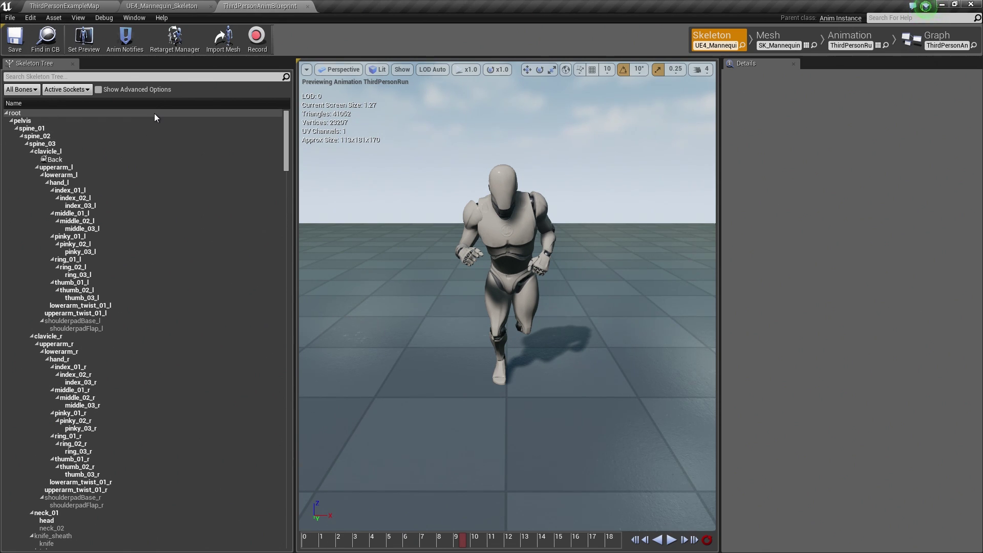
click(307, 6)
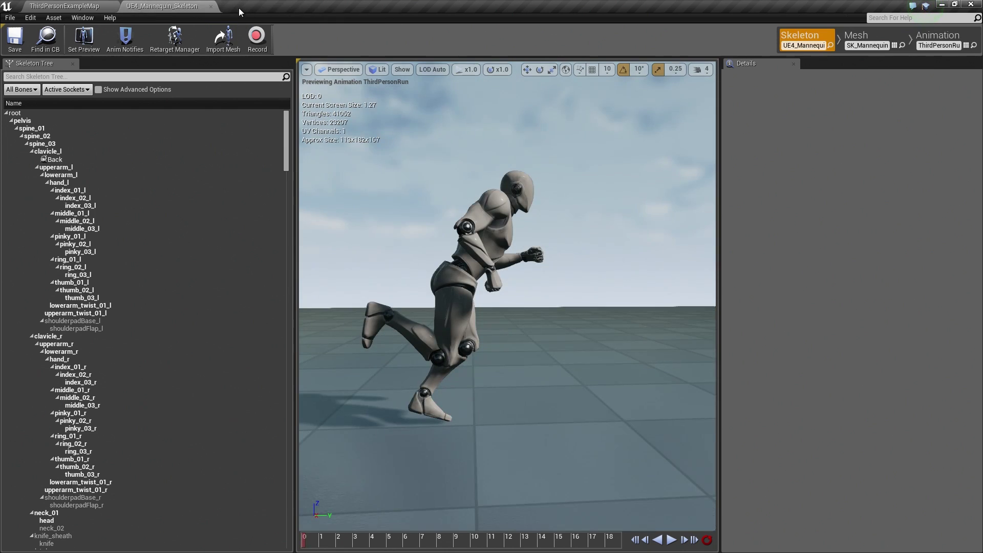
click(210, 6)
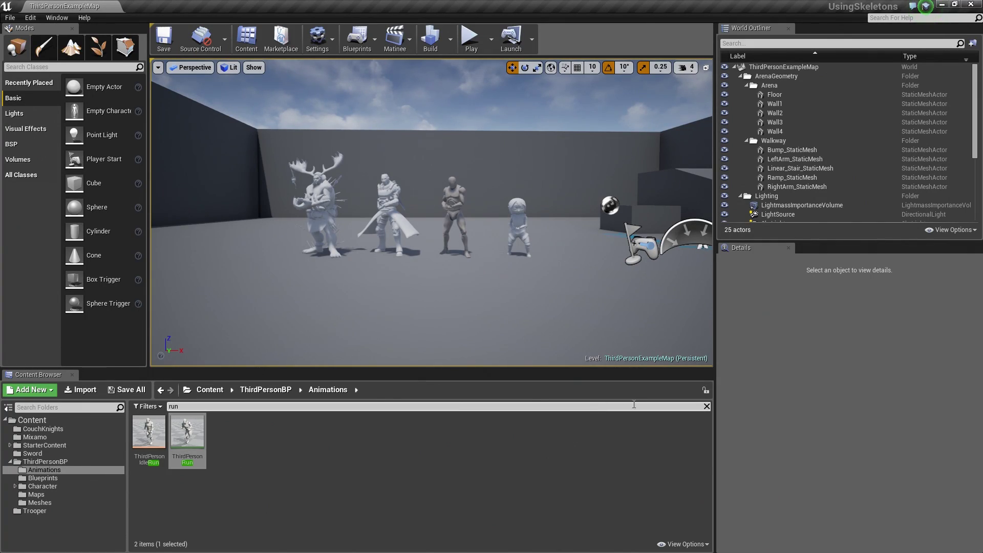
- Clear the asset search, reopen ThirdPersonAnimBlueprint, and show the graph of its Idle/Run state
click(707, 406)
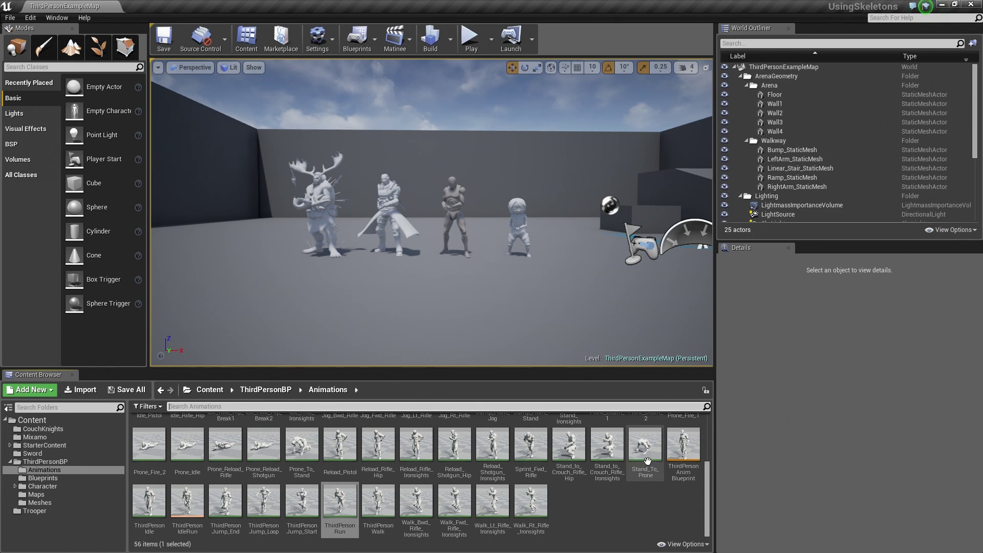
double_click(684, 445)
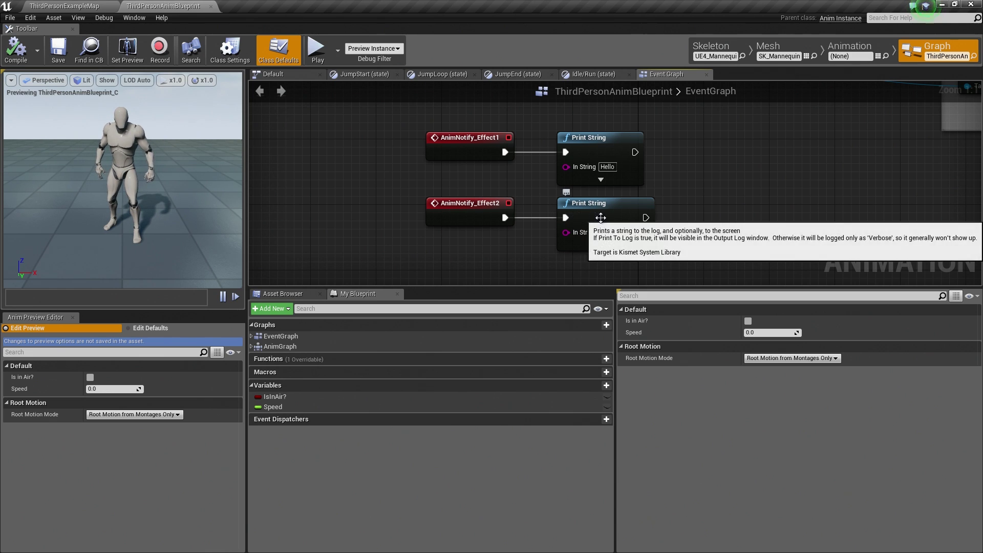
click(604, 73)
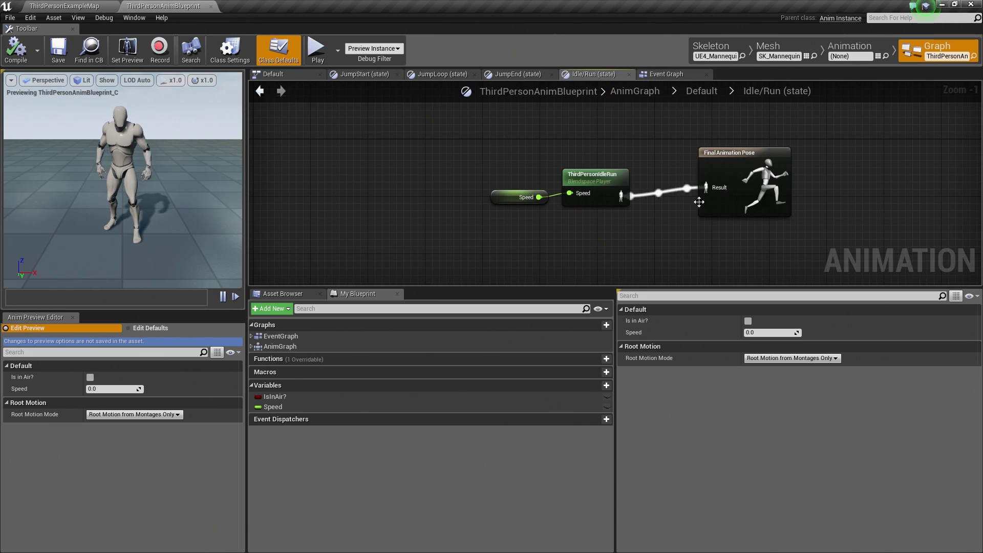
right_drag(584, 226, 587, 201)
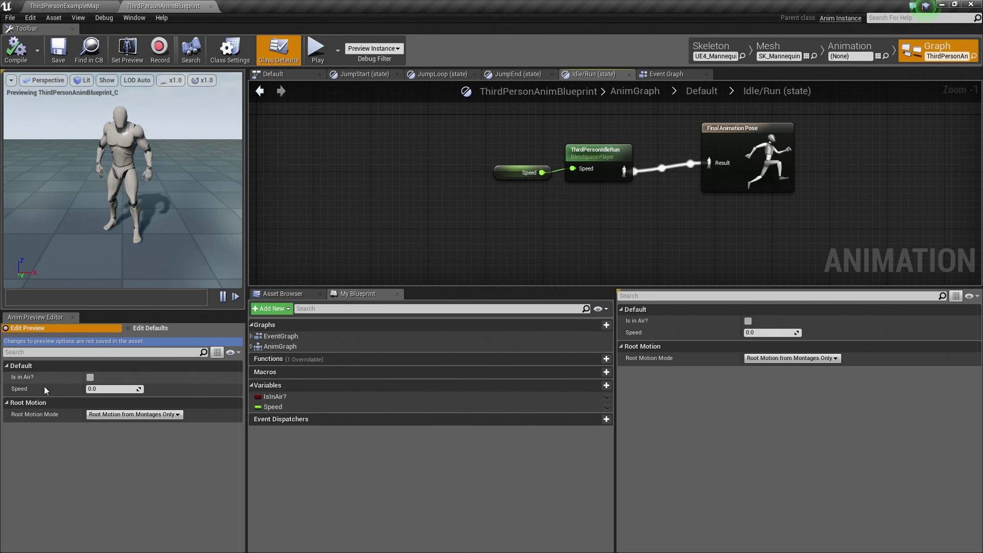
- Try a different preview Speed value and reset it to its default
mouse_move(134, 389)
mouse_down()
mouse_move(198, 388)
mouse_move(136, 388)
mouse_move(146, 392)
mouse_up()
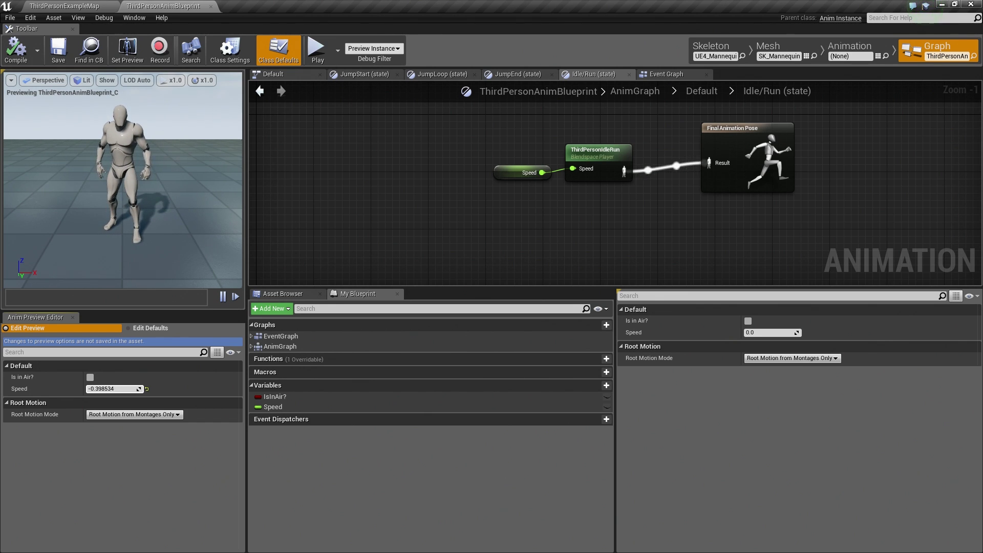
click(146, 390)
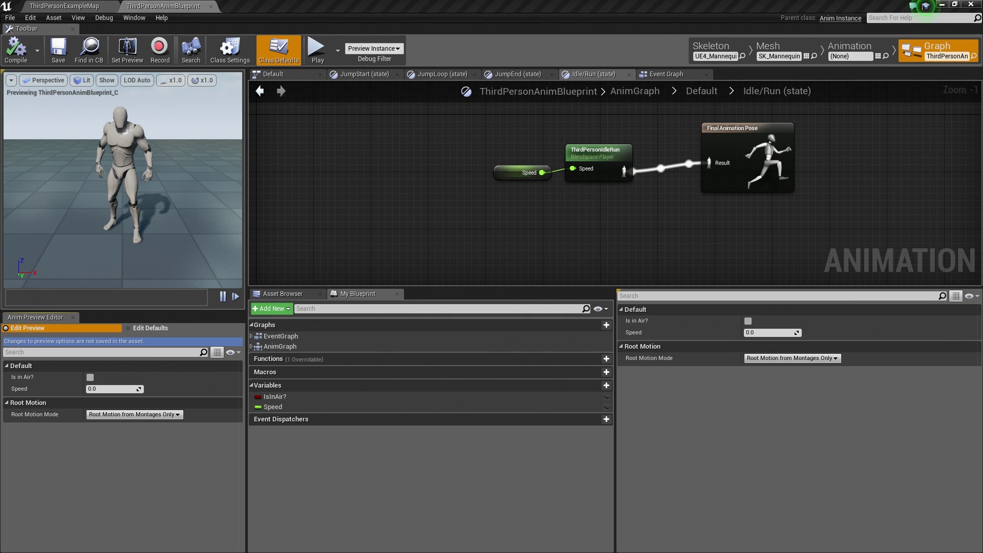
- Add a Get Curve Value node in the empty area below the Speed and ThirdPersonIdleRun nodes
right_drag(507, 215, 419, 190)
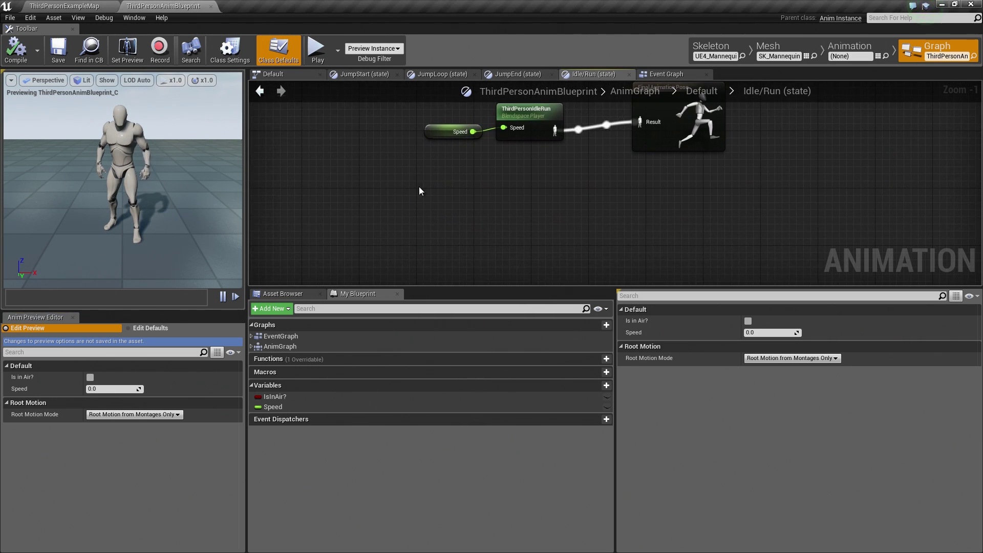
right_click(338, 195)
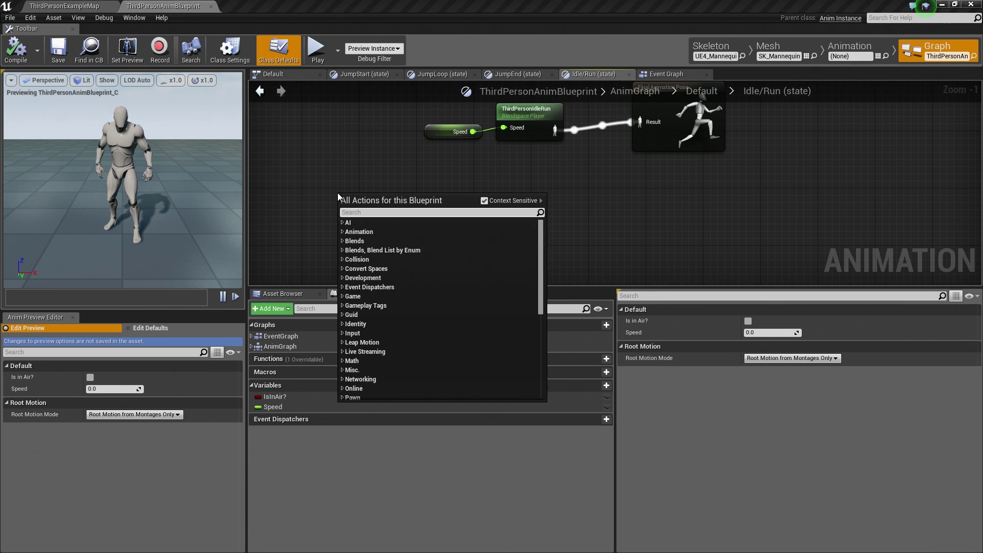
text(get cuver)
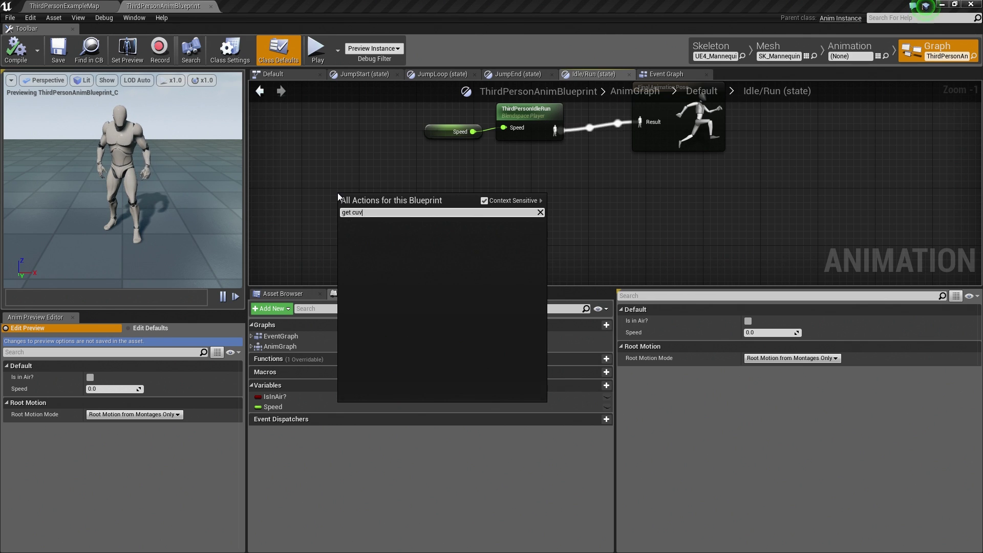
key(BackSpace)
key(BackSpace)
key(BackSpace)
text(rve)
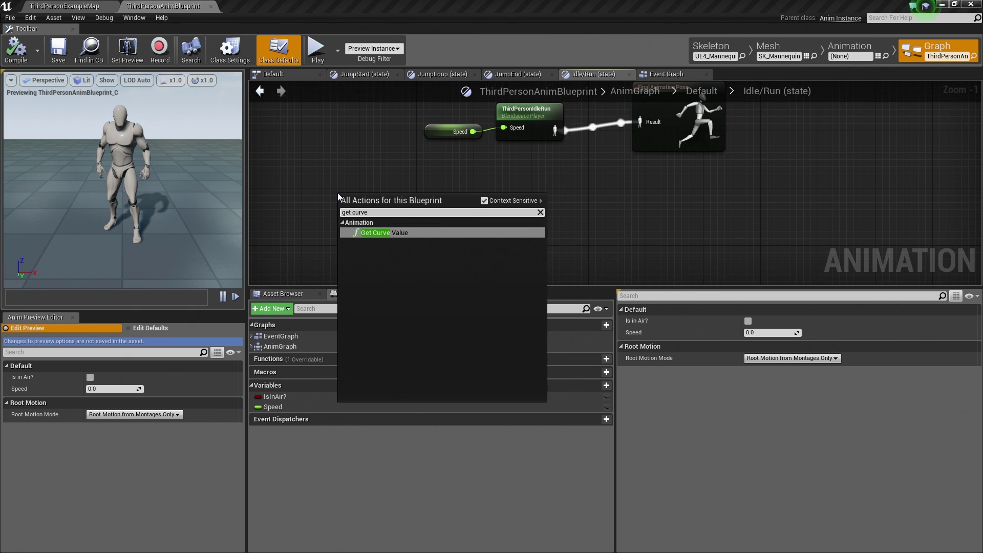
click(409, 232)
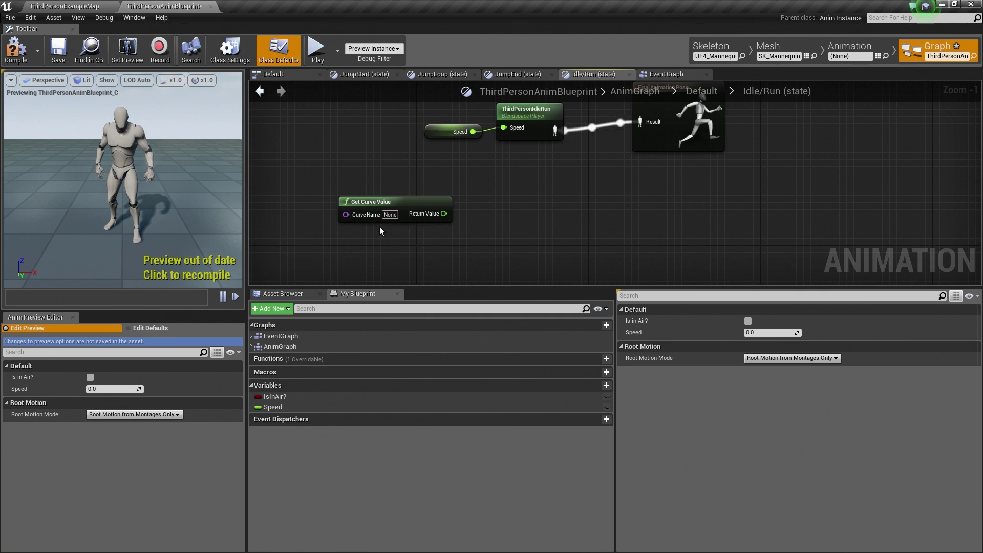
- Set the Curve Name of the Get Curve Value node to HeadCurve
click(390, 215)
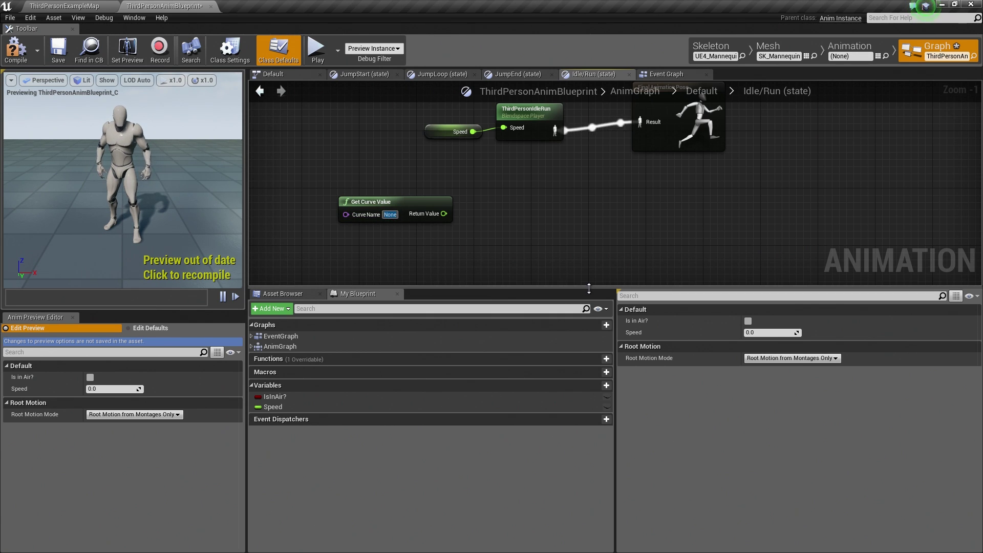
text(Headcur)
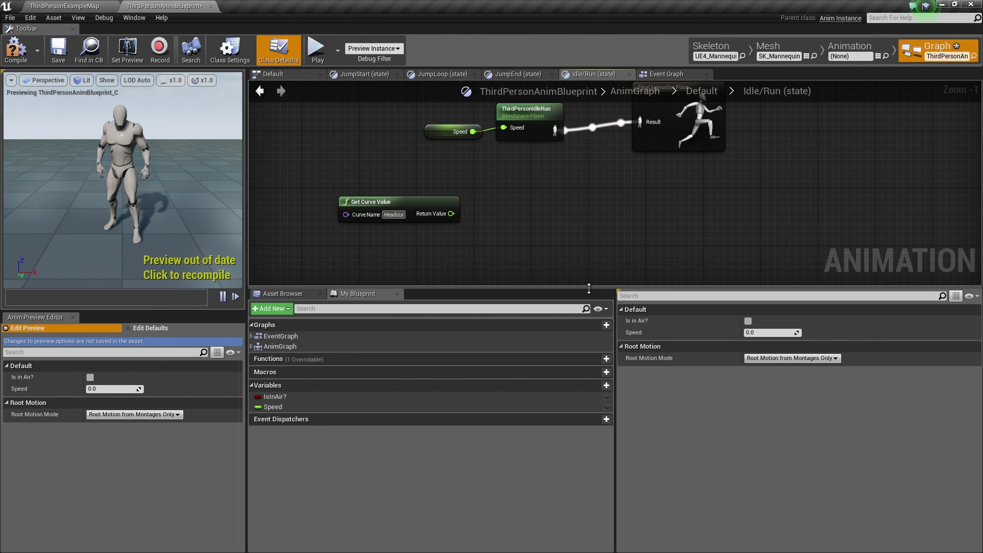
key(BackSpace)
key(BackSpace)
key(BackSpace)
text(Curve)
key(Return)
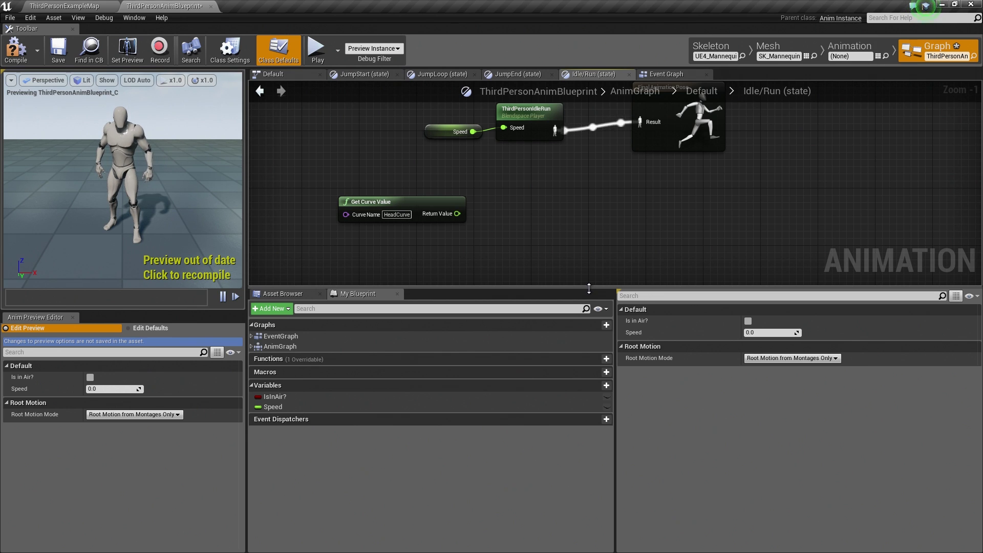
- Add a Make Vector node beside Get Curve Value and feed the curve's Return Value into its X, Y and Z inputs
right_drag(537, 250, 573, 217)
click(427, 189)
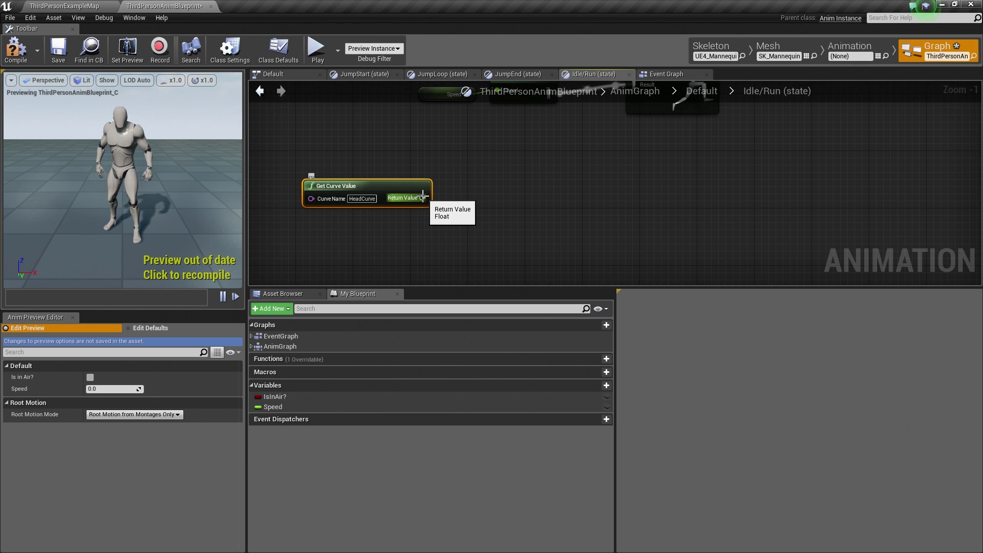
right_click(480, 178)
text(make vector)
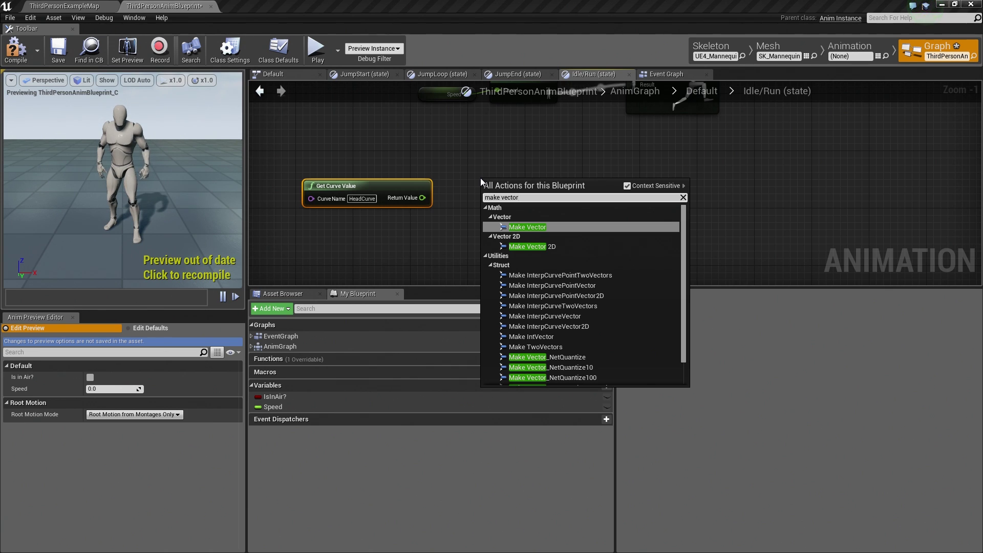
key(Return)
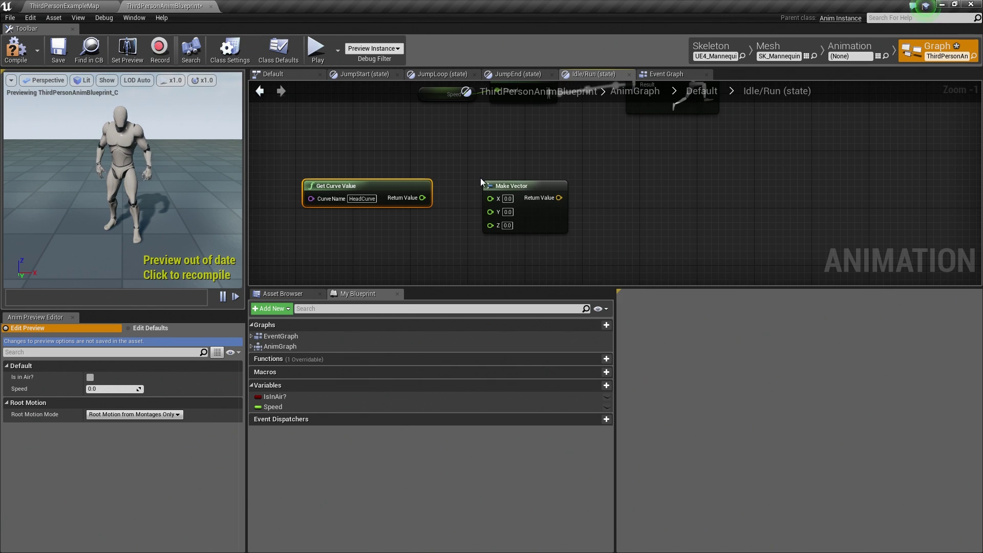
drag(427, 198, 490, 198)
drag(424, 198, 490, 210)
drag(423, 198, 490, 222)
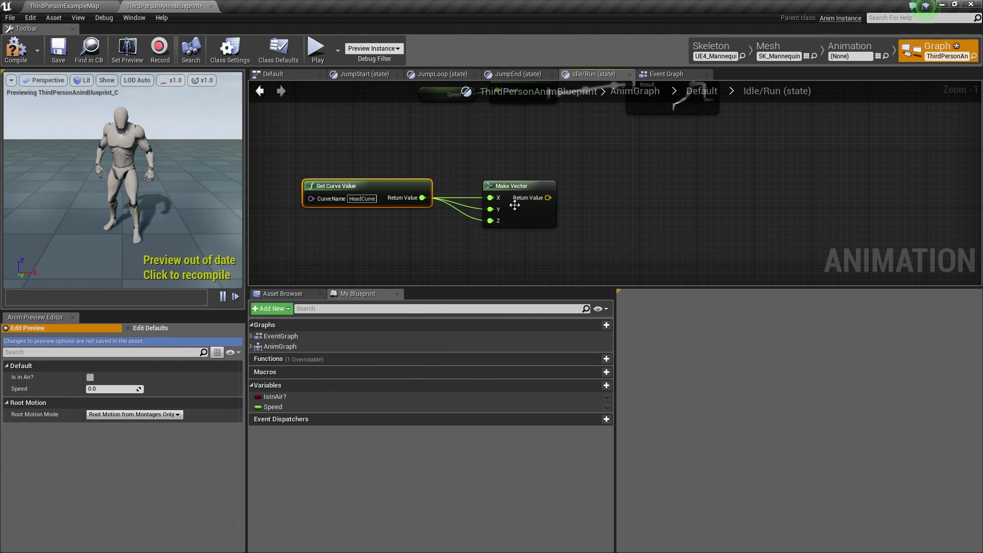
drag(521, 183, 506, 176)
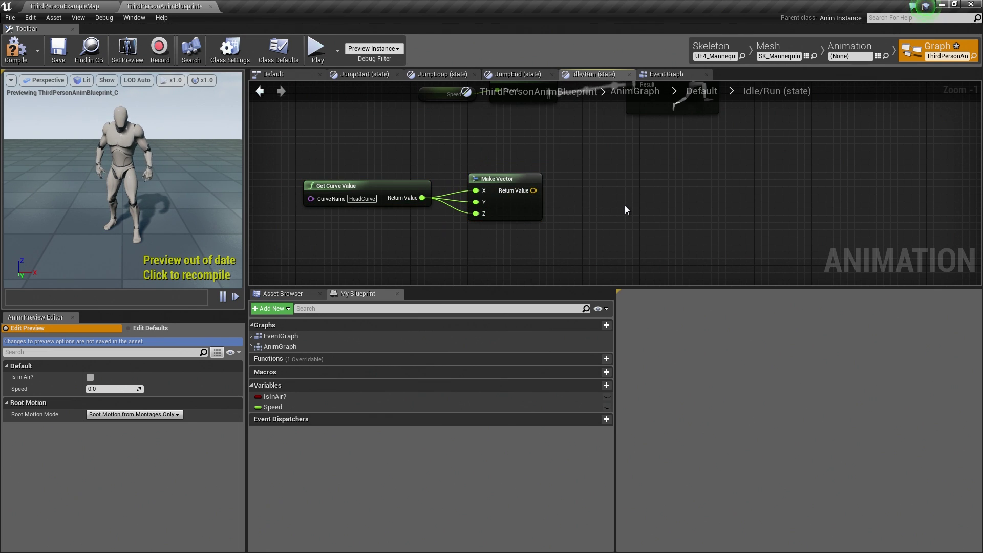
- Add a Transform (Modify) Bone node and place it beyond the Make Vector node's output side
drag(534, 191, 587, 190)
right_drag(571, 227, 617, 232)
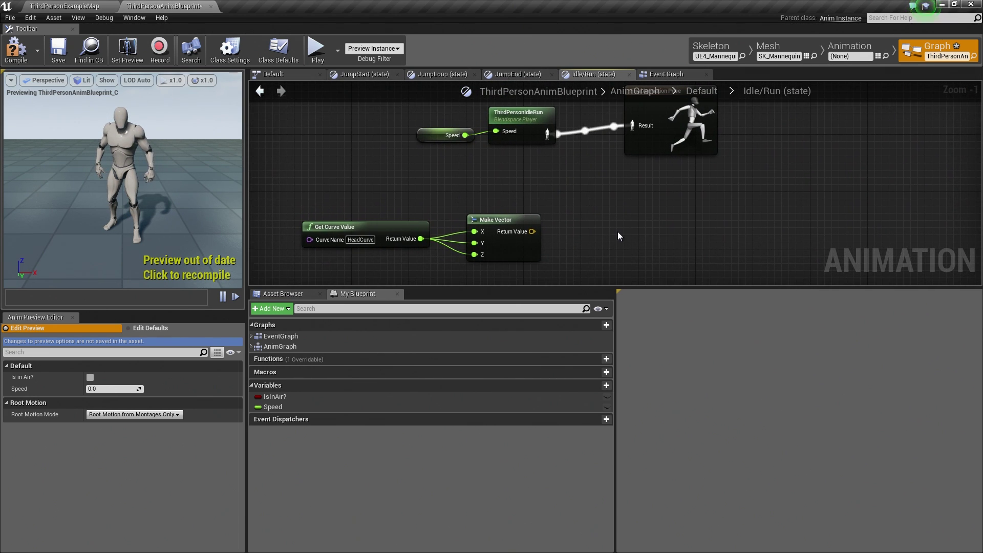
right_click(619, 232)
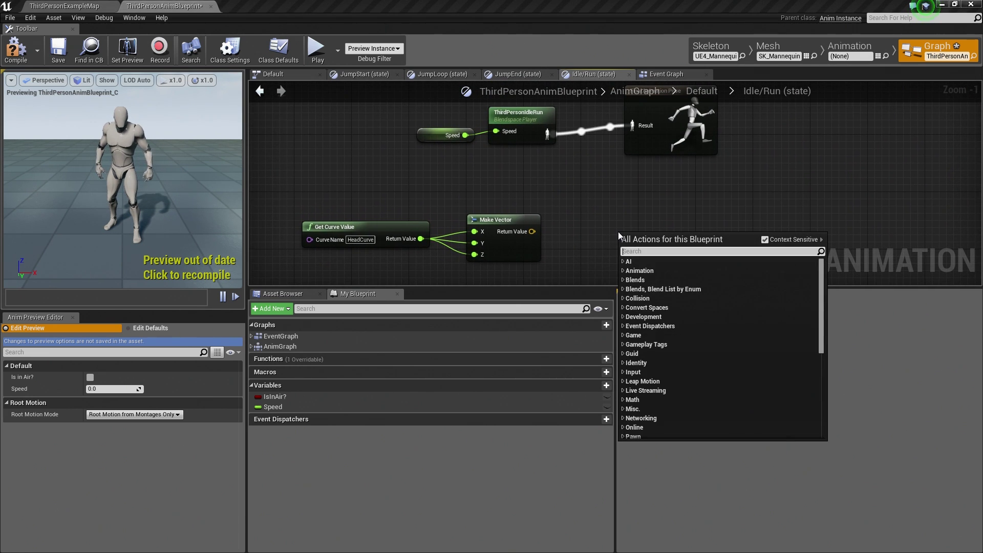
text(transform)
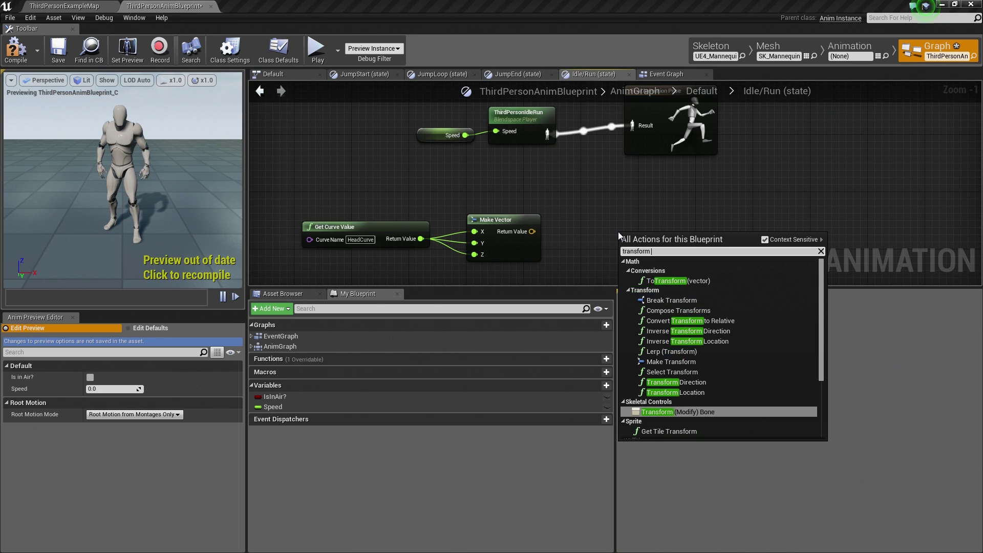
text( bone)
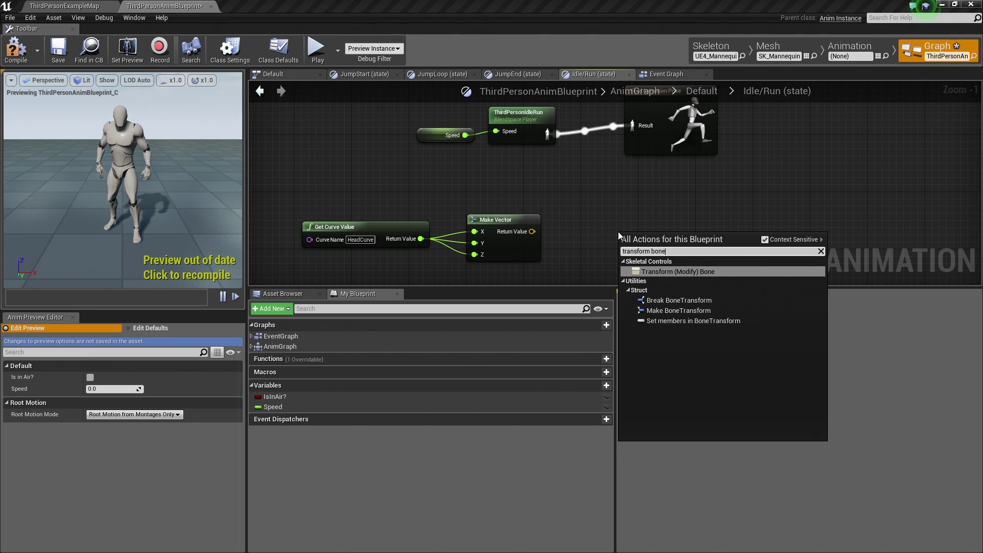
click(703, 272)
right_drag(763, 233, 770, 156)
drag(670, 165, 662, 153)
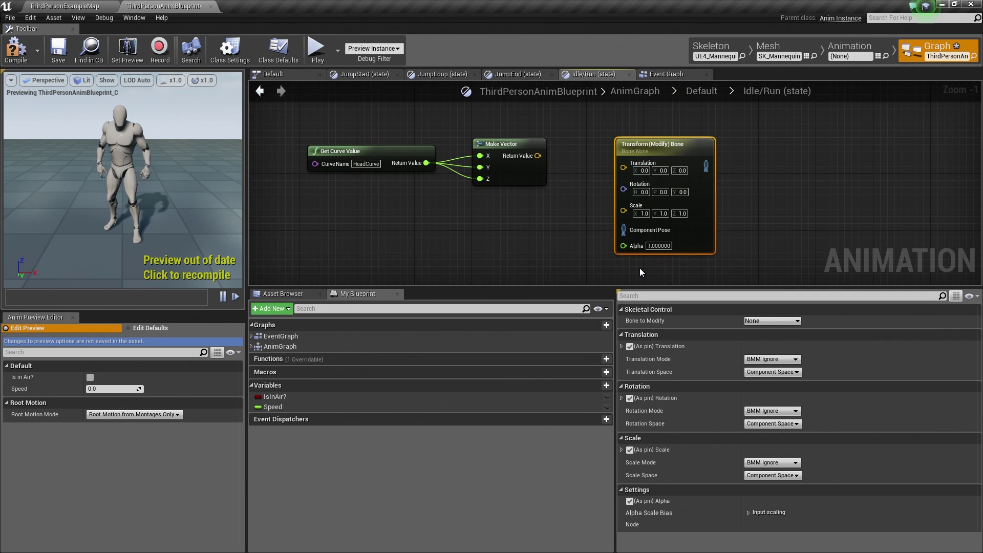
- Set the Transform (Modify) Bone node's bone to head and connect Make Vector's Return Value to its Scale input
click(773, 321)
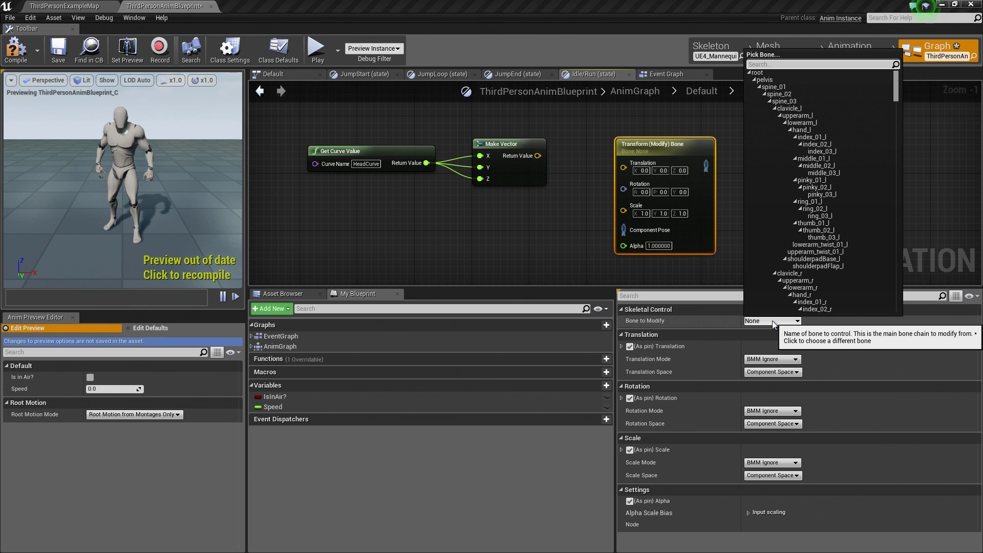
text(head)
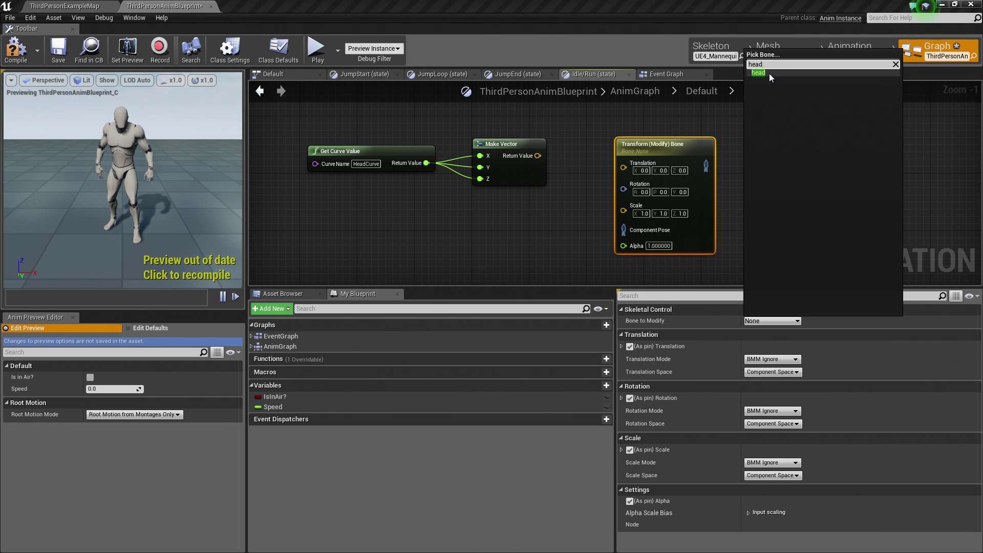
click(758, 73)
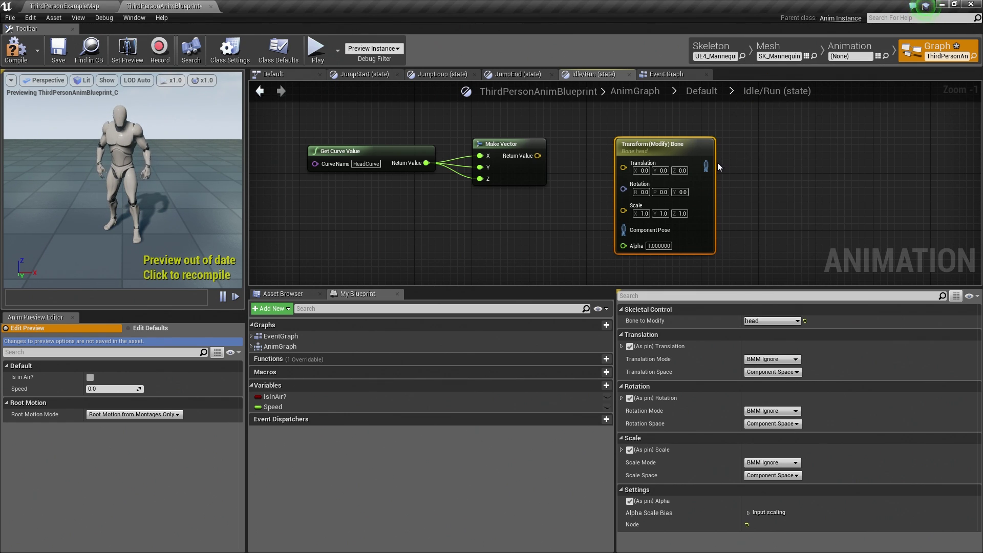
drag(544, 154, 625, 205)
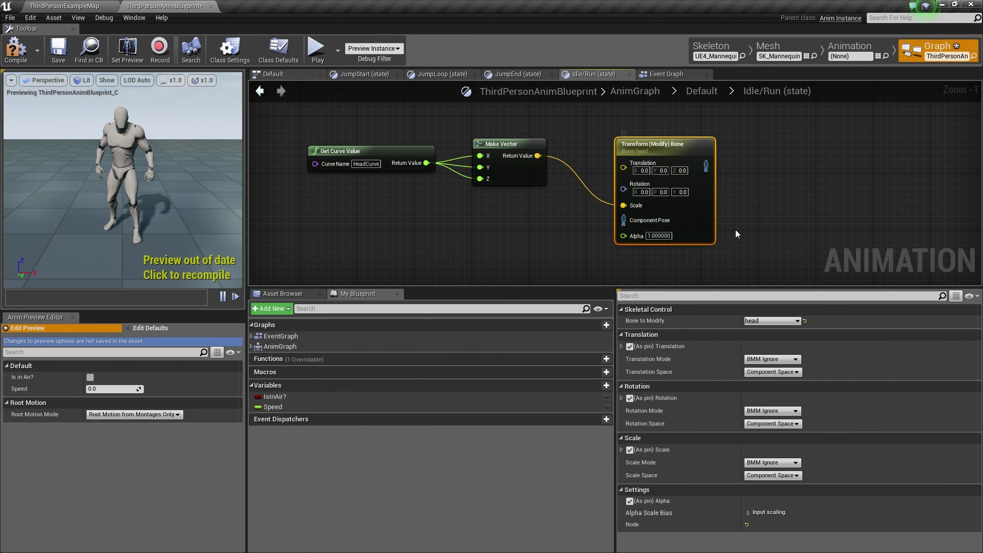
- Reposition the Transform (Modify) Bone node and move the Speed and ThirdPersonIdleRun nodes farther from the Final Animation Pose node
right_drag(776, 202, 807, 239)
drag(689, 187, 696, 180)
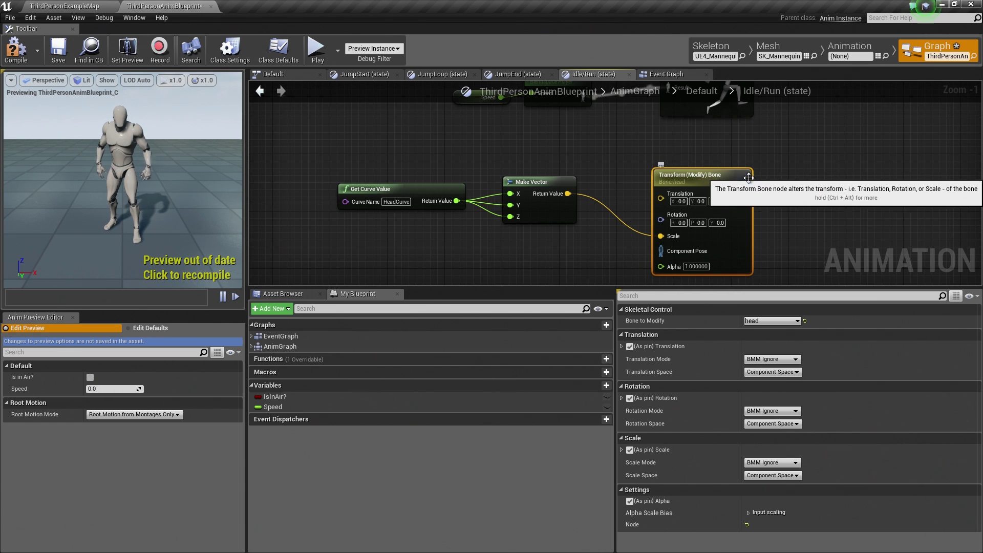
right_drag(558, 103, 691, 155)
drag(665, 185, 574, 131)
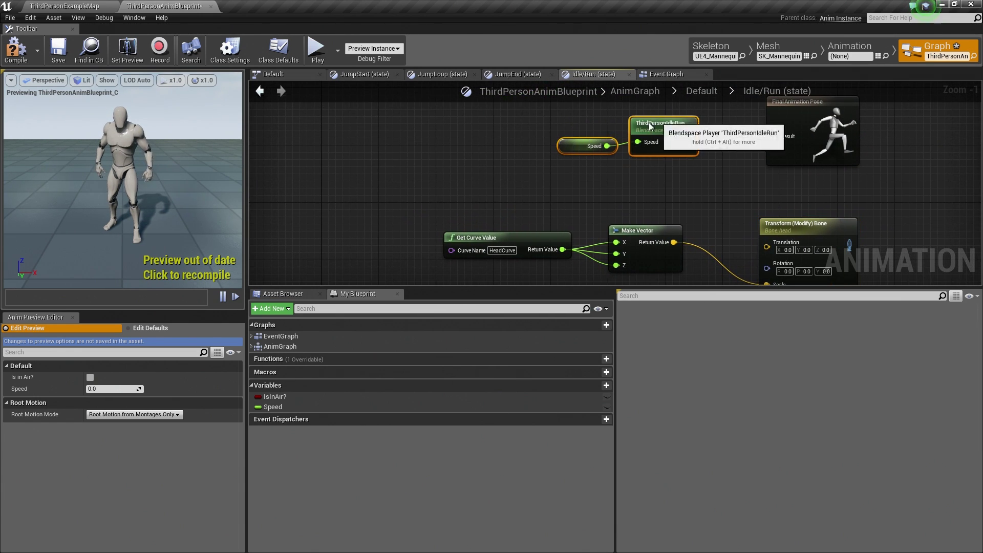
drag(650, 124, 515, 123)
click(651, 193)
right_drag(695, 221, 674, 181)
scroll(804, 197, down, 1)
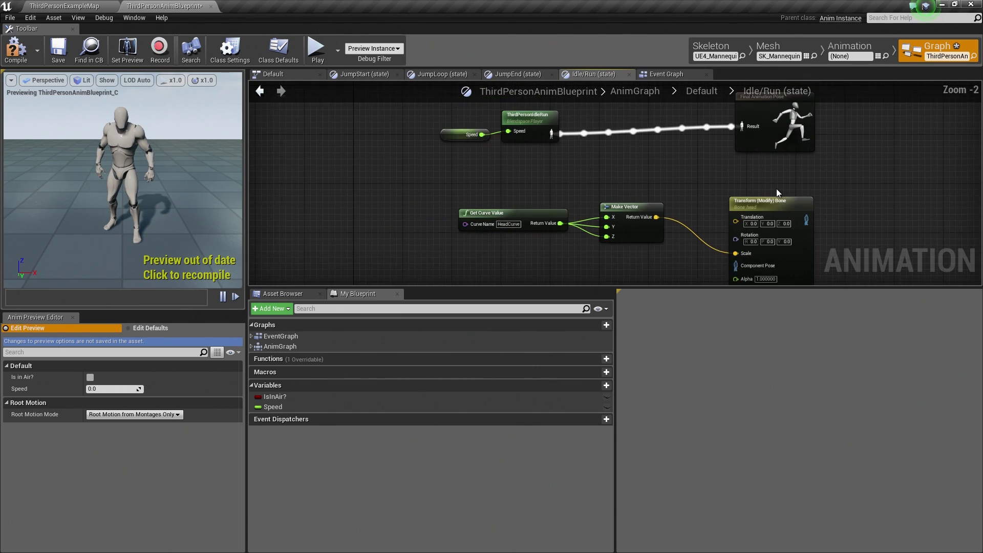
- Move the Final Animation Pose node farther away and route ThirdPersonIdleRun's pose through the Transform (Modify) Bone node into its Result input
drag(723, 286, 726, 355)
right_drag(900, 269, 852, 300)
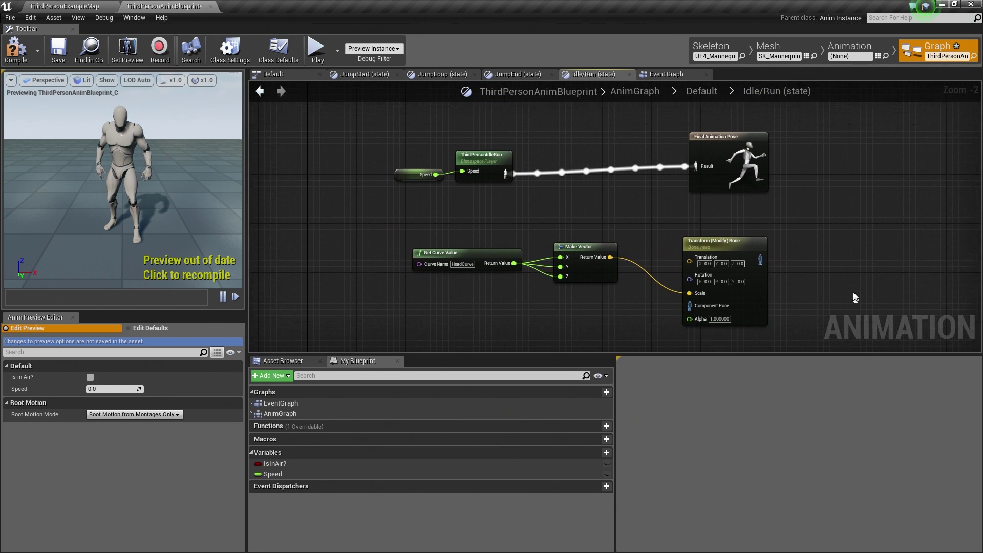
drag(730, 135, 841, 147)
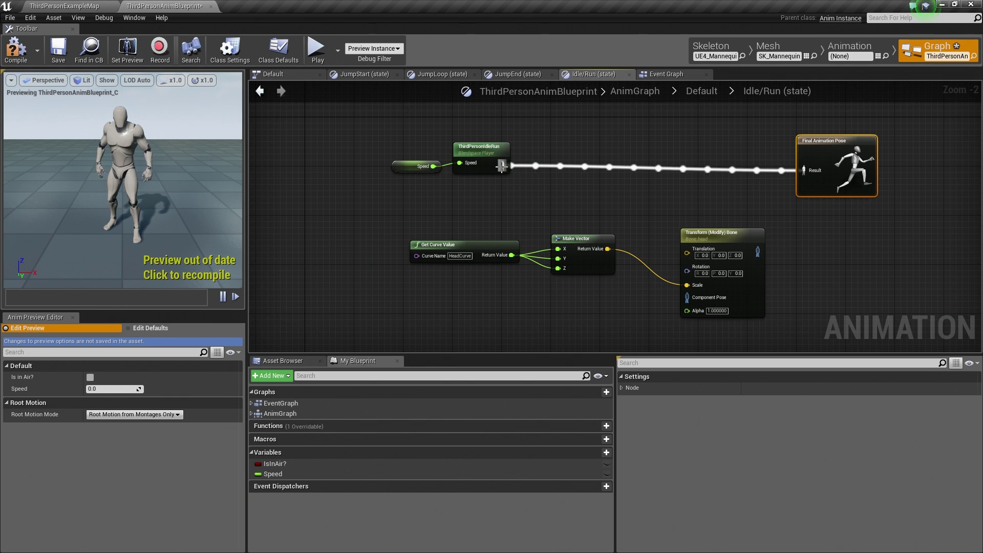
drag(503, 165, 687, 295)
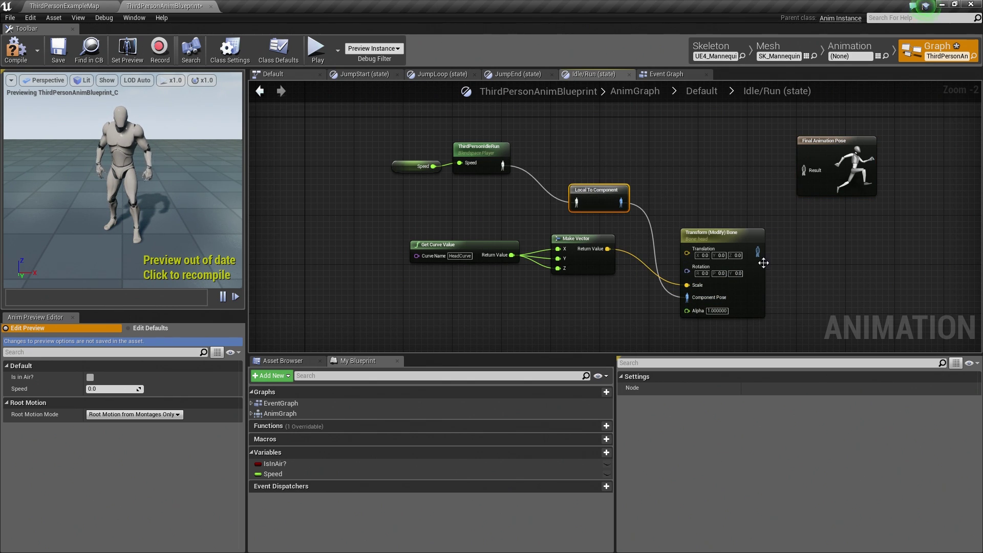
drag(758, 251, 899, 151)
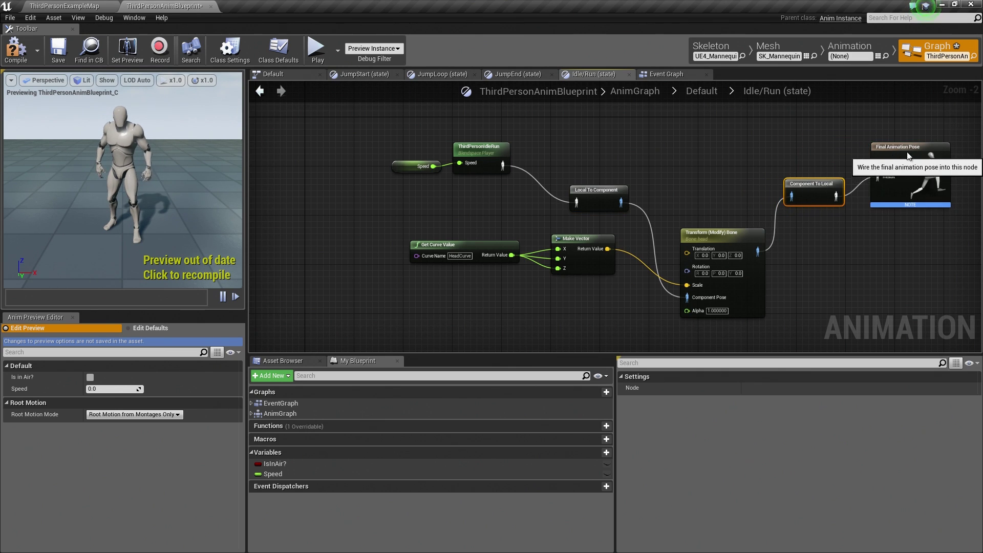
- Set the Transform (Modify) Bone node's Scale Mode to BMM Additive and its Scale Space to World Space
right_drag(878, 177, 860, 108)
click(720, 234)
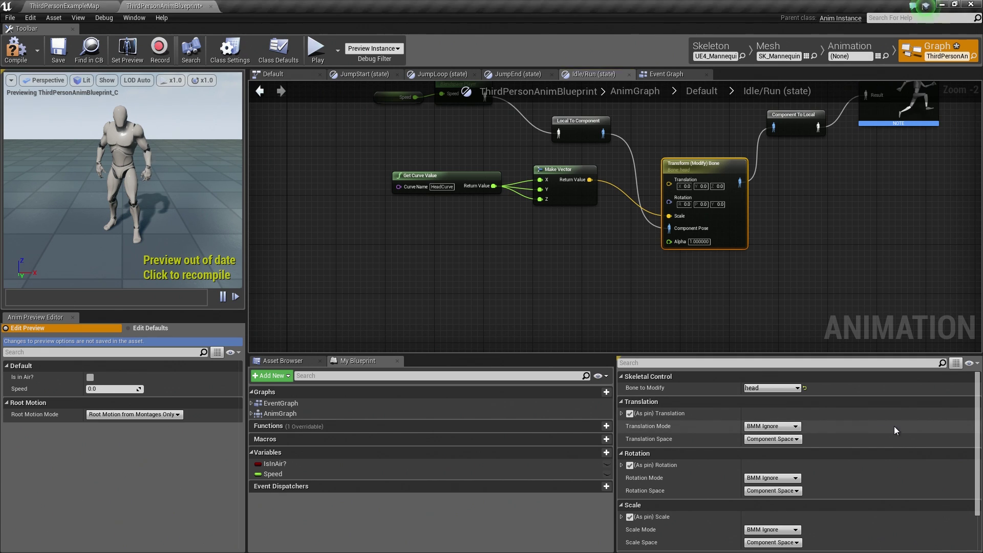
scroll(894, 428, down, 2)
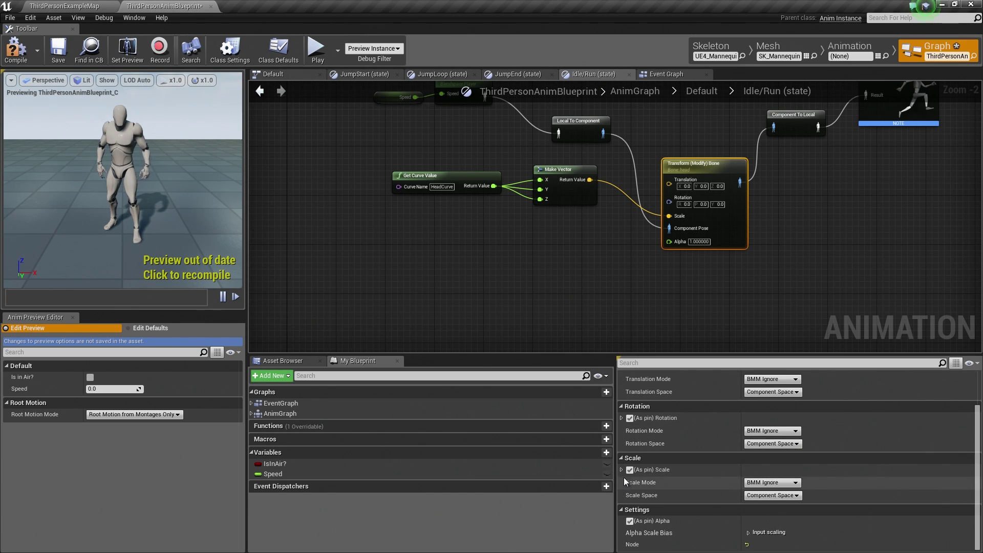
click(780, 484)
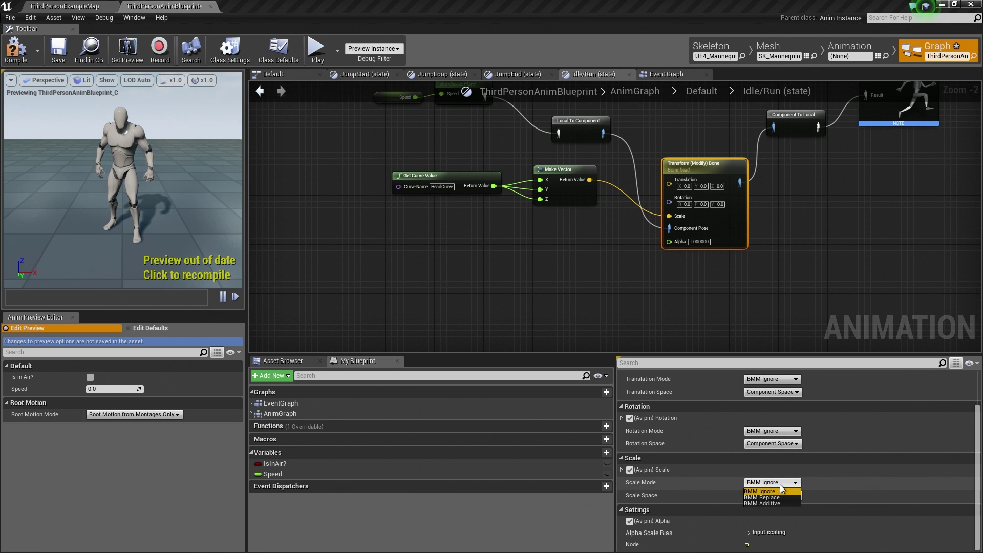
click(776, 502)
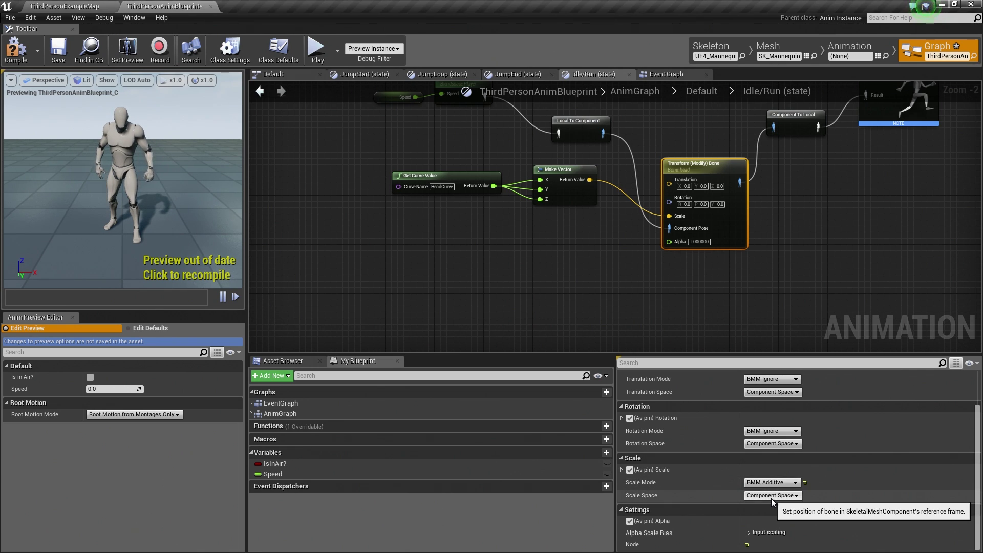
click(771, 496)
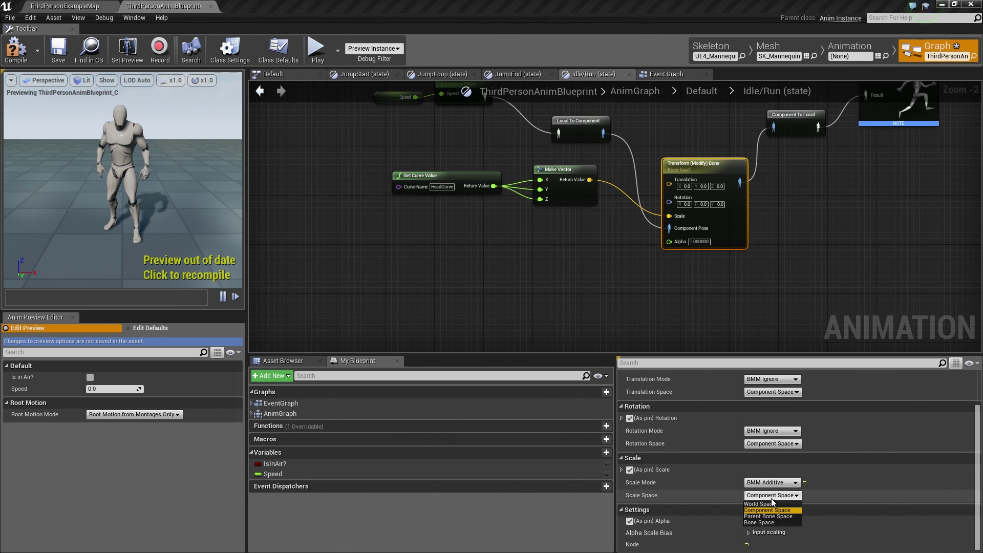
click(757, 521)
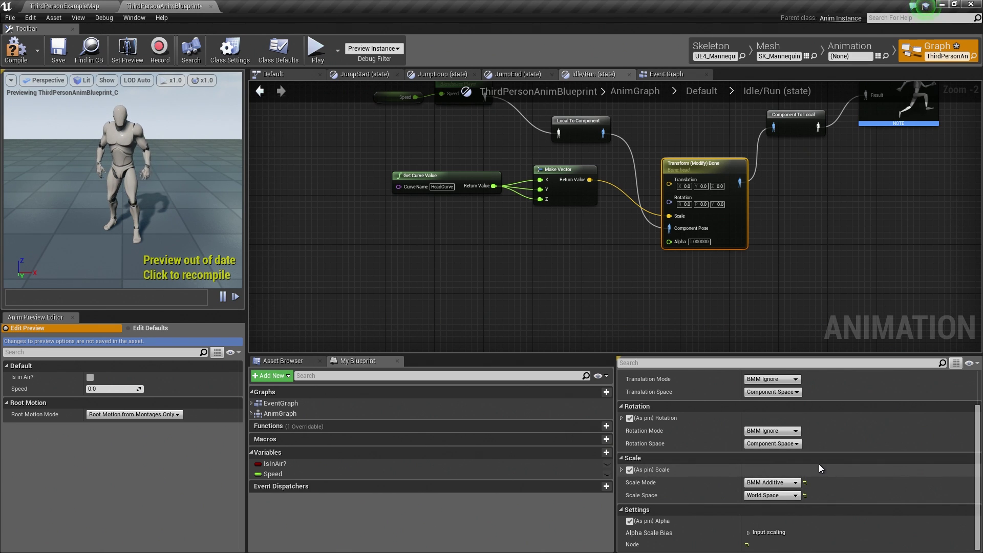
- Set the bone node's Alpha Scale Bias input scaling to minimum 0.5 and maximum 5, and compile the animation blueprint
click(748, 533)
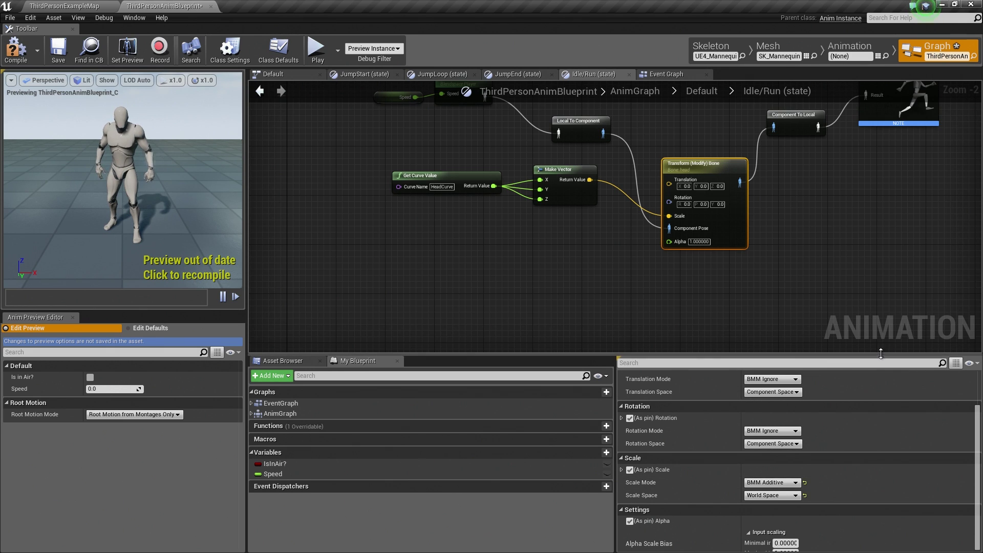
drag(871, 354, 871, 256)
click(790, 494)
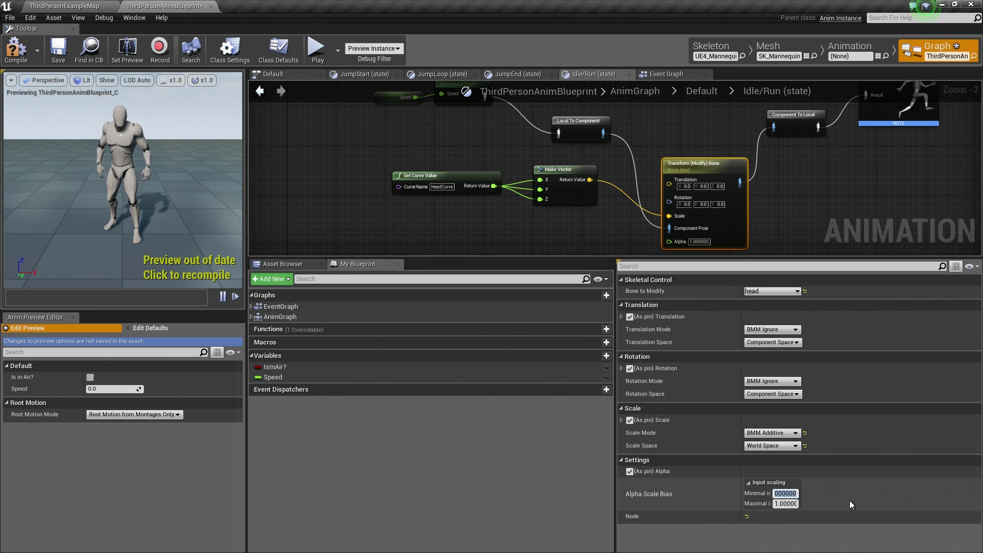
text(0.5)
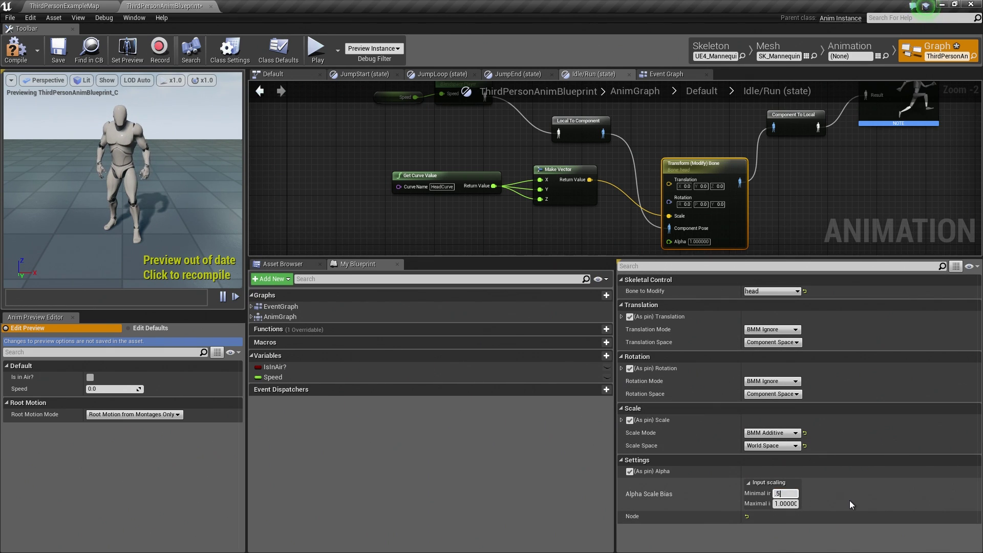
key(Tab)
text(5)
key(Return)
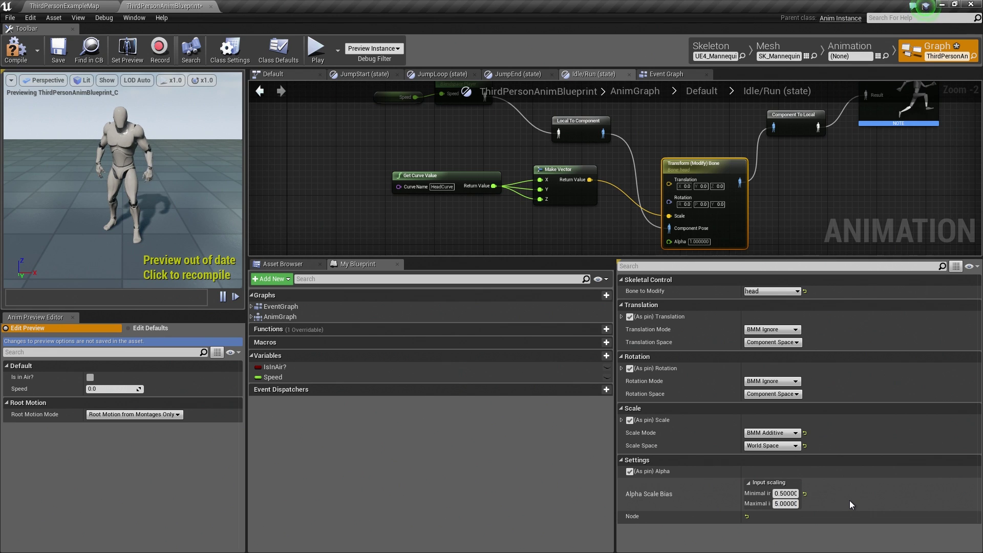
click(17, 54)
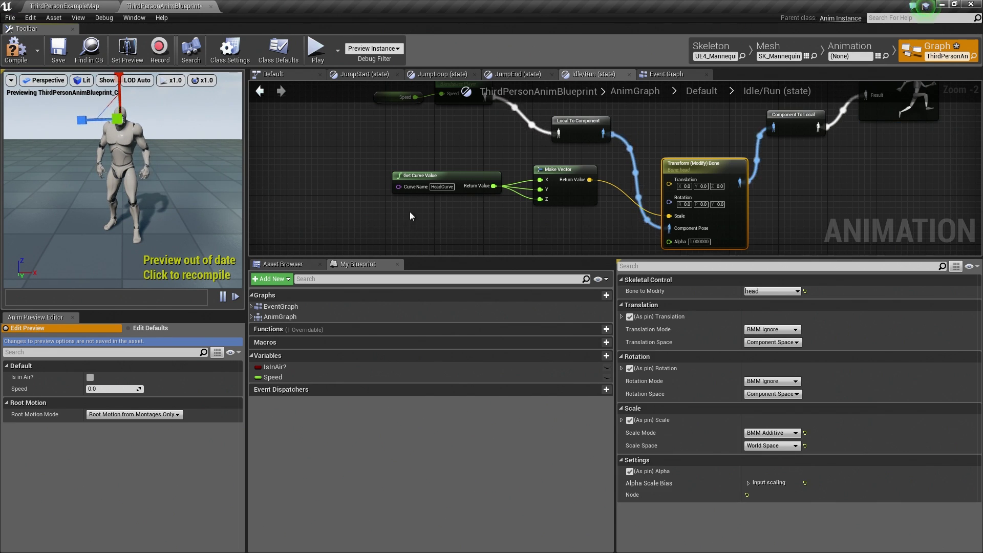
- Play ThirdPersonExampleMap and run the character in different directions to check how the head scales, ending with the mouse cursor released
right_drag(381, 162, 394, 197)
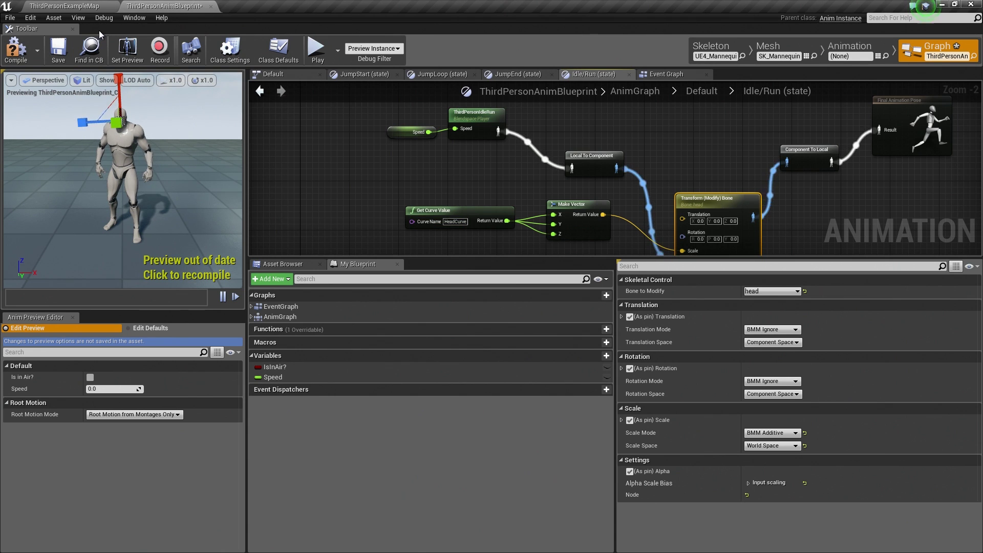
click(46, 6)
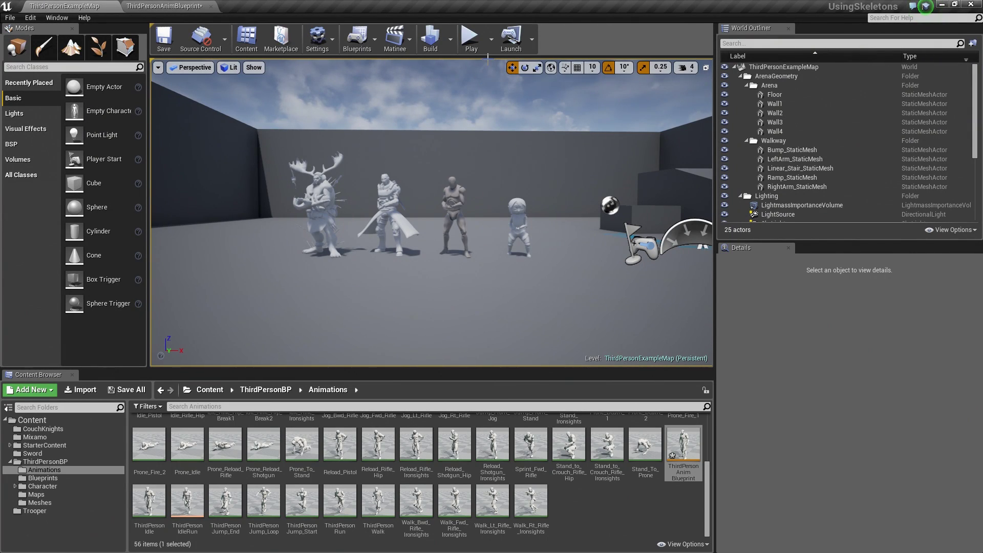
click(472, 39)
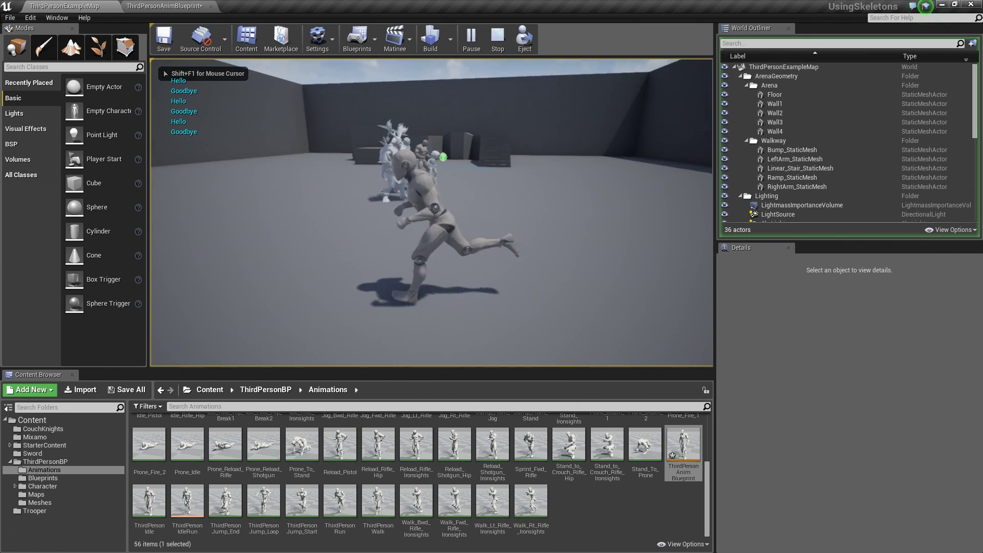
key(d)
key(d)
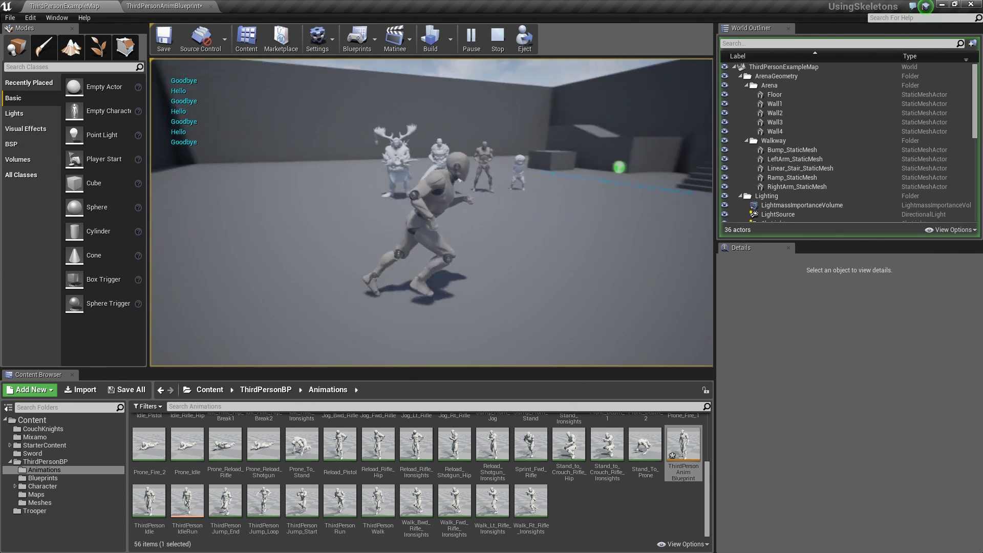
key(w)
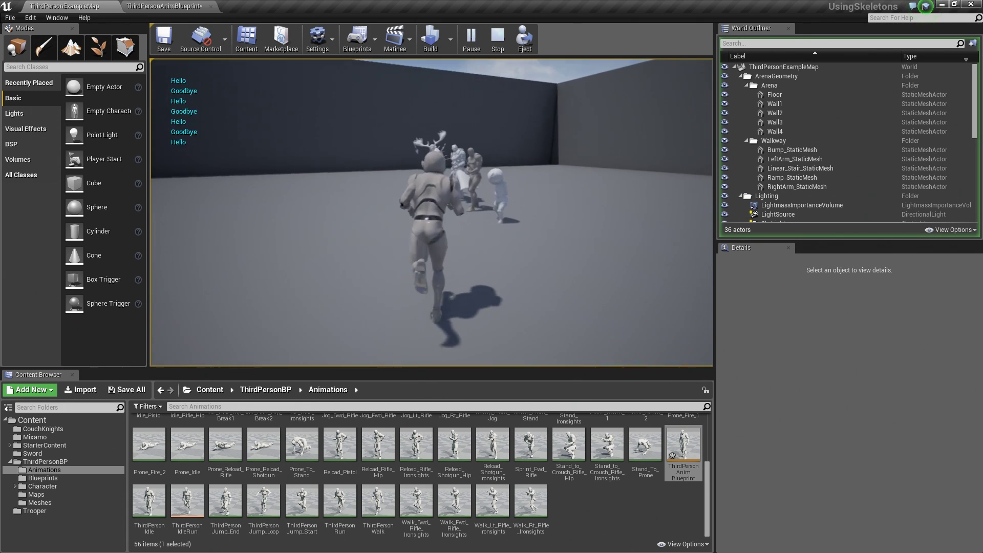
key(a)
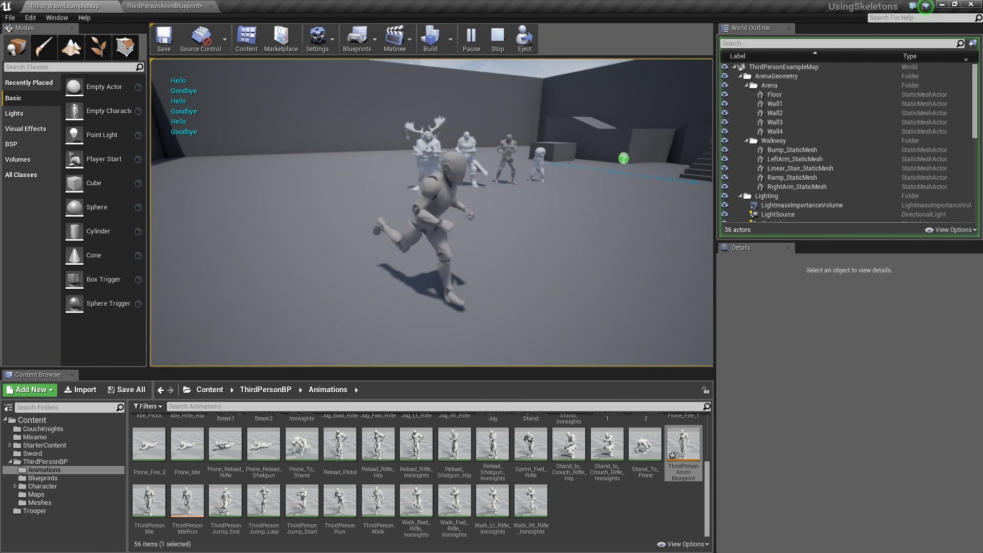
key(d)
key(w)
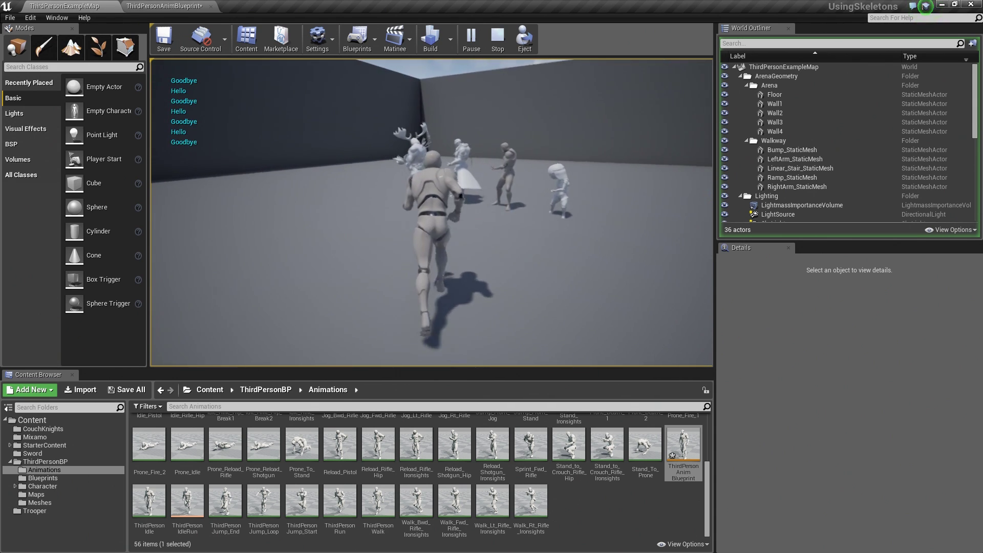
key(s)
key(d)
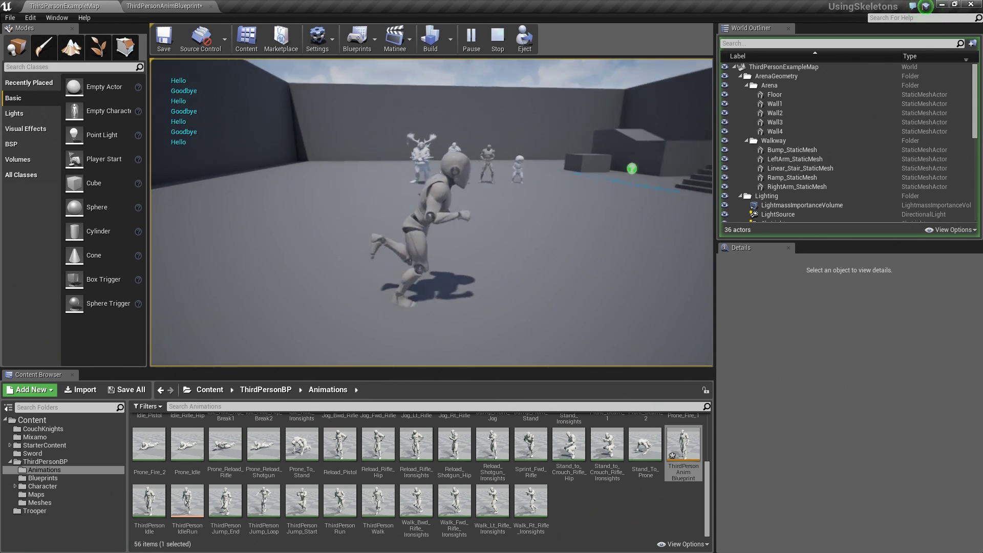
key(w)
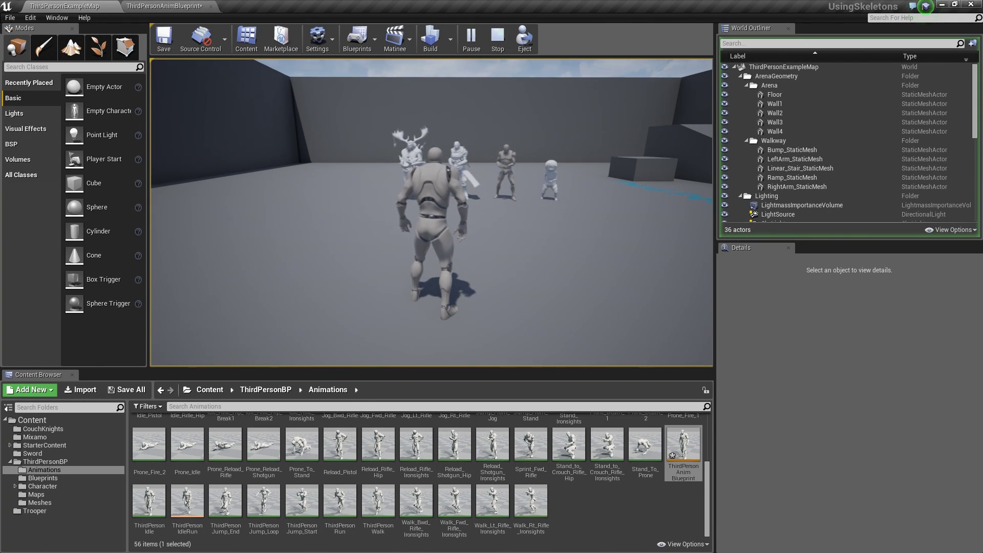
key(shift+F1)
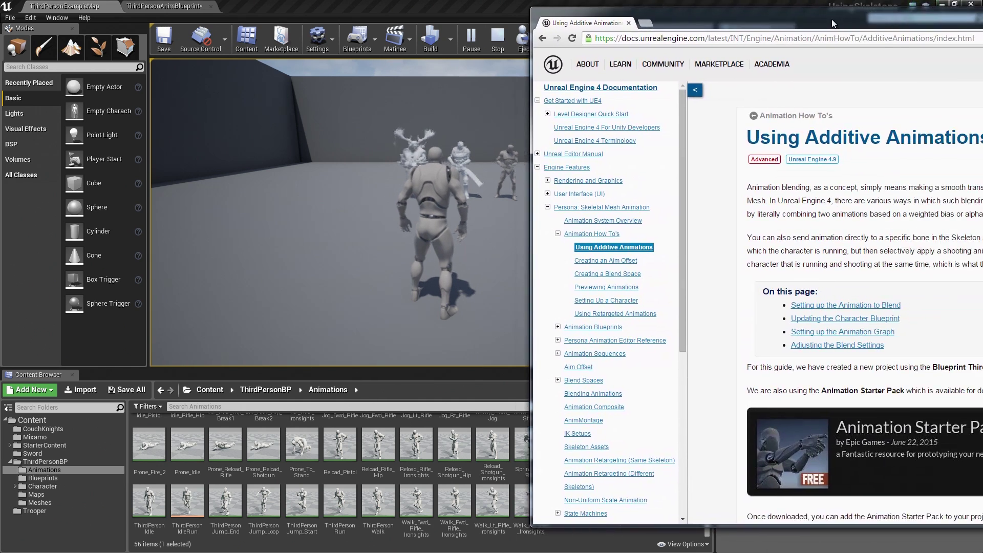
- Switch to the web browser, review the Using Additive Animations documentation page, and play its Additive Animations video
drag(832, 20, 459, 14)
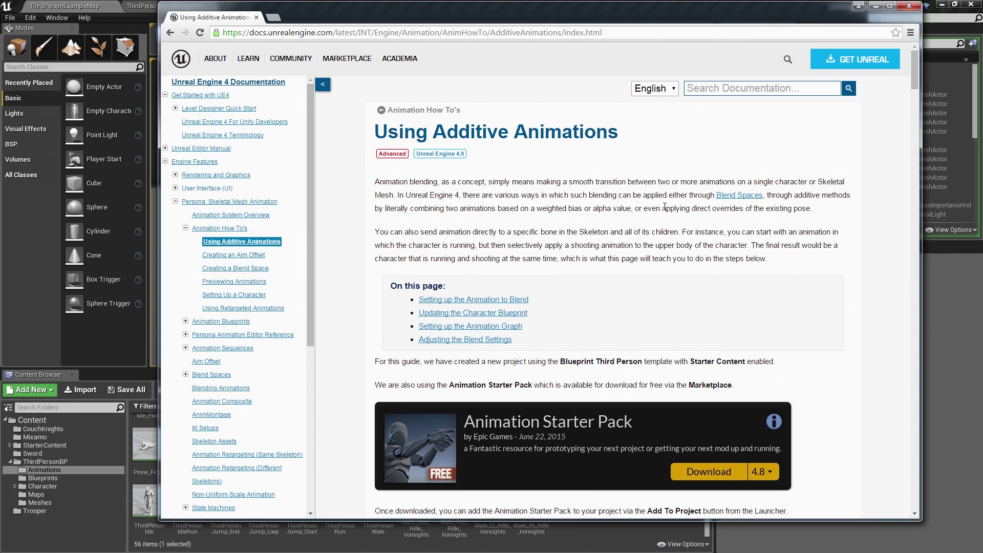
scroll(664, 207, down, 10)
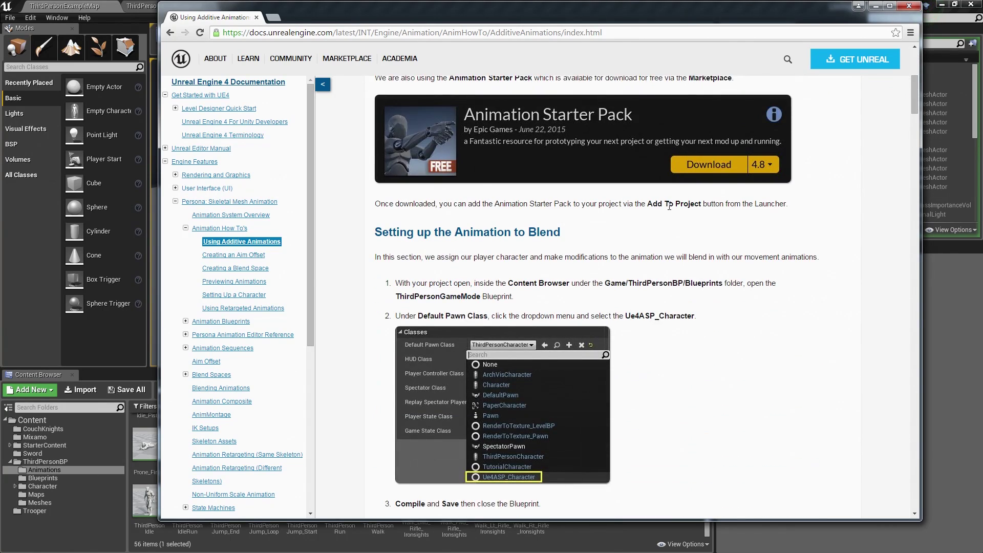
scroll(669, 205, down, 12)
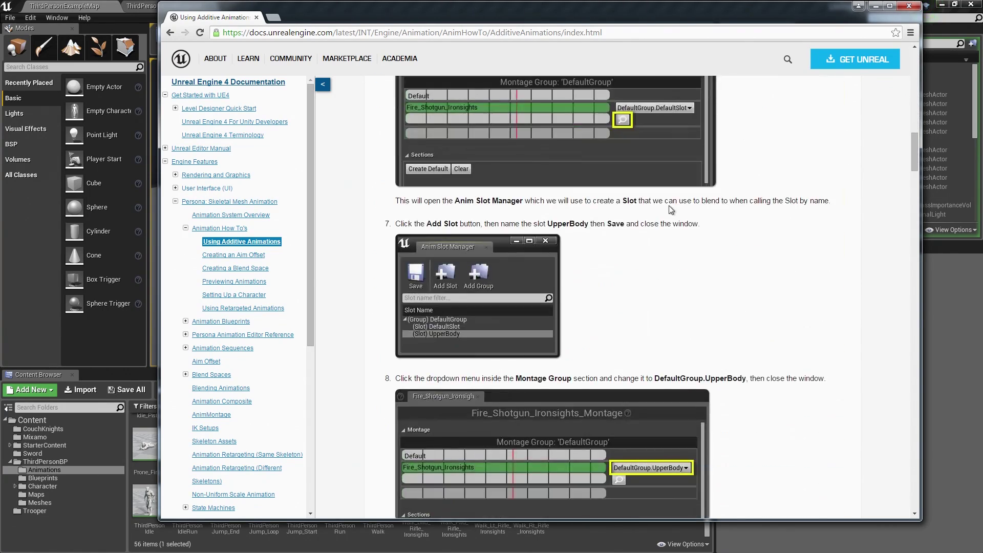
scroll(669, 210, down, 10)
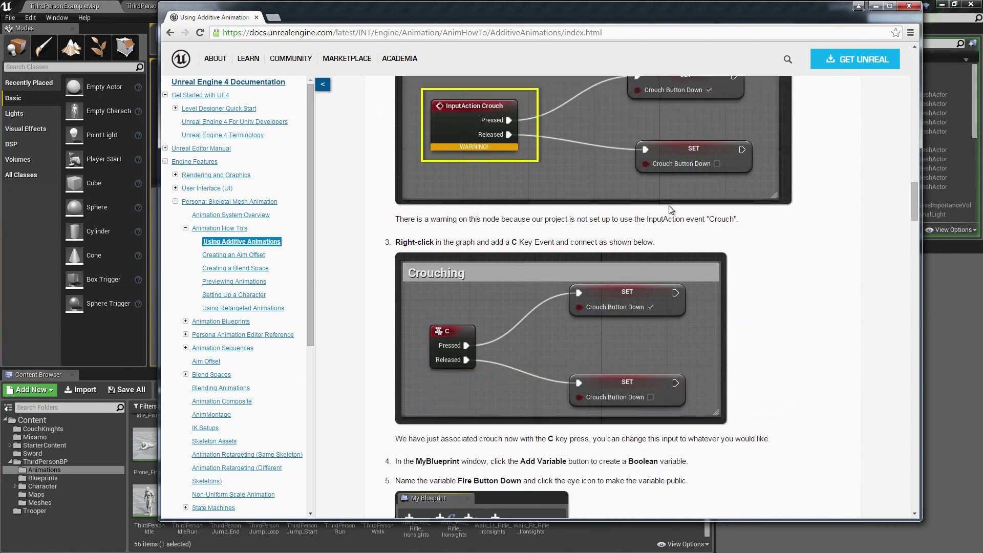
scroll(669, 205, down, 12)
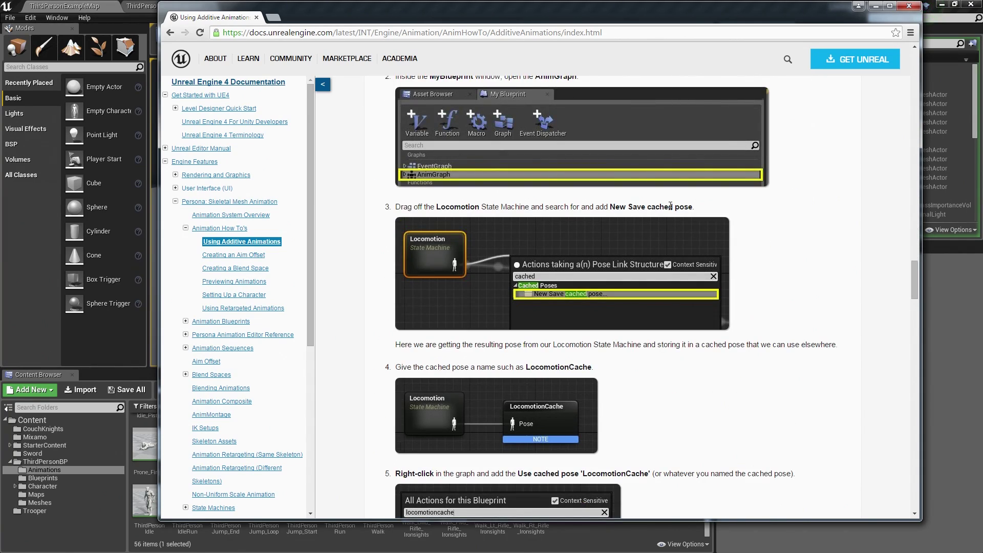
scroll(670, 206, down, 2)
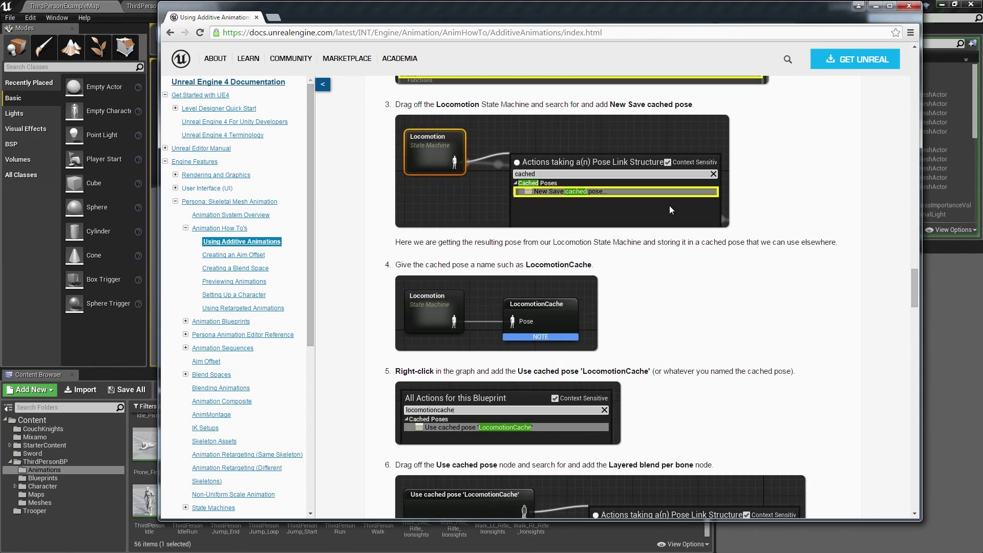
scroll(669, 204, down, 4)
scroll(671, 205, down, 4)
scroll(671, 205, down, 5)
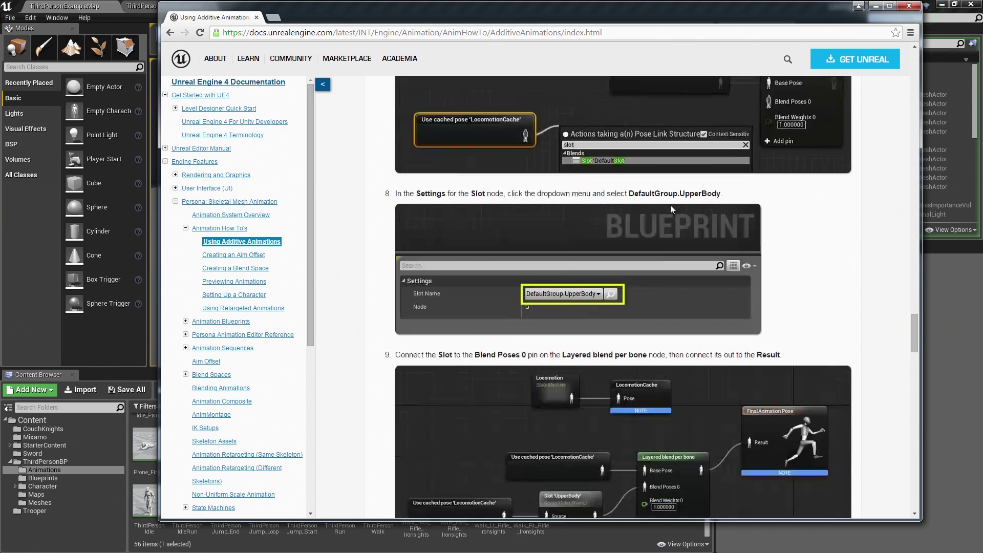
scroll(672, 202, down, 20)
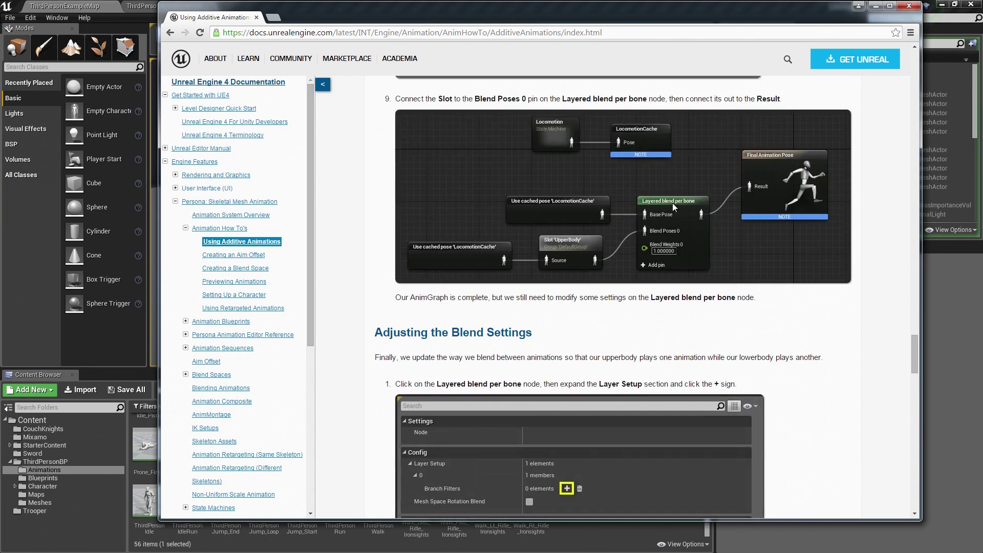
scroll(672, 202, down, 20)
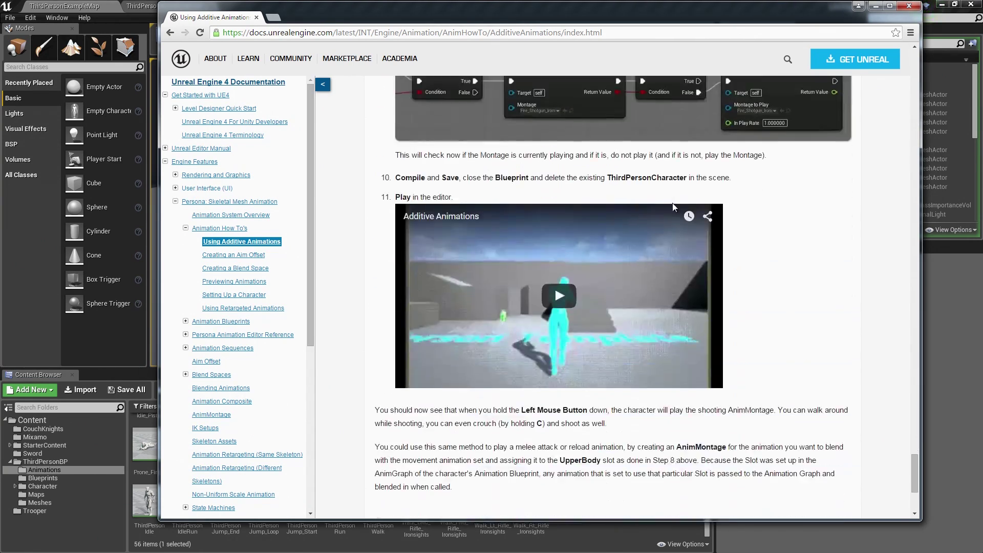
click(558, 194)
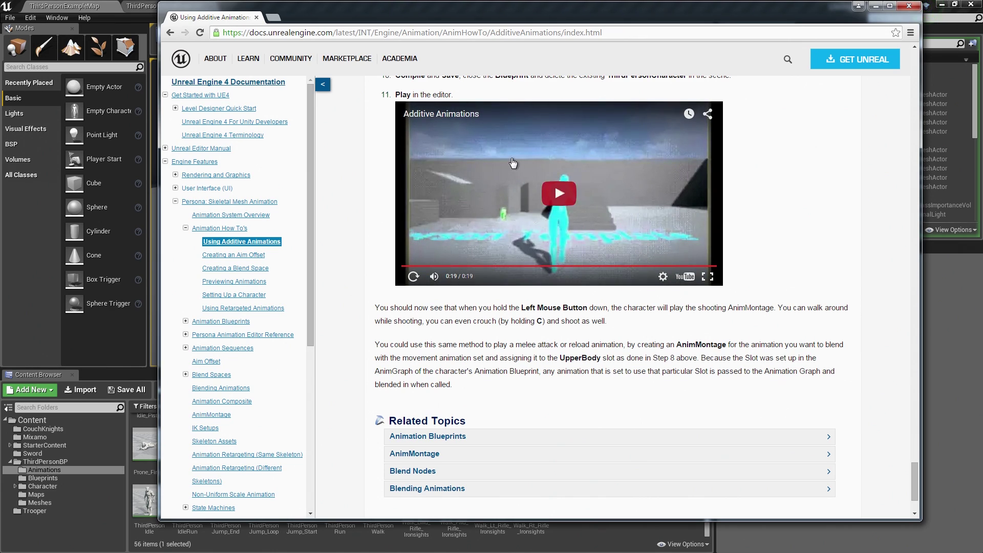
- Look back through the Using Additive Animations page up to its introduction, and move the browser window off the Unreal editor
scroll(553, 277, up, 15)
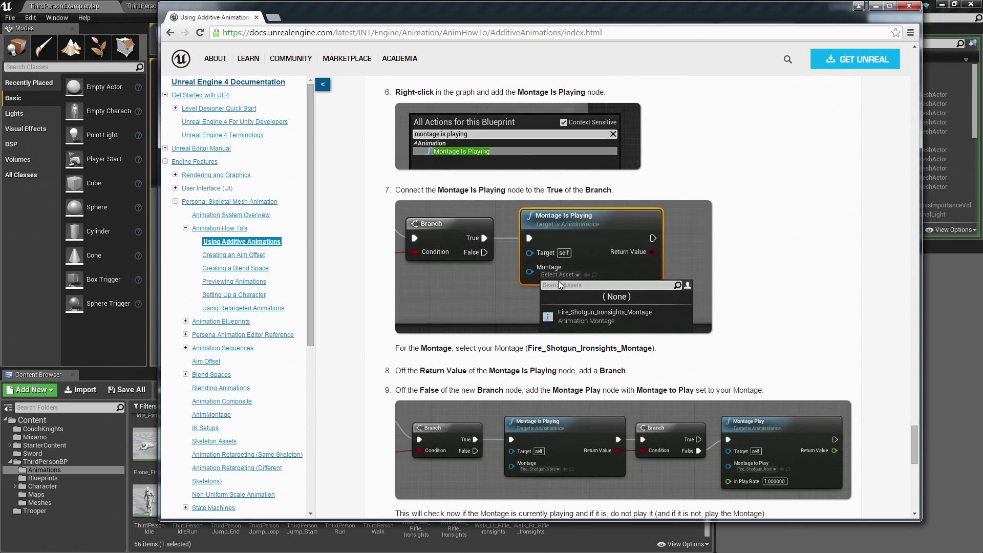
scroll(561, 285, up, 20)
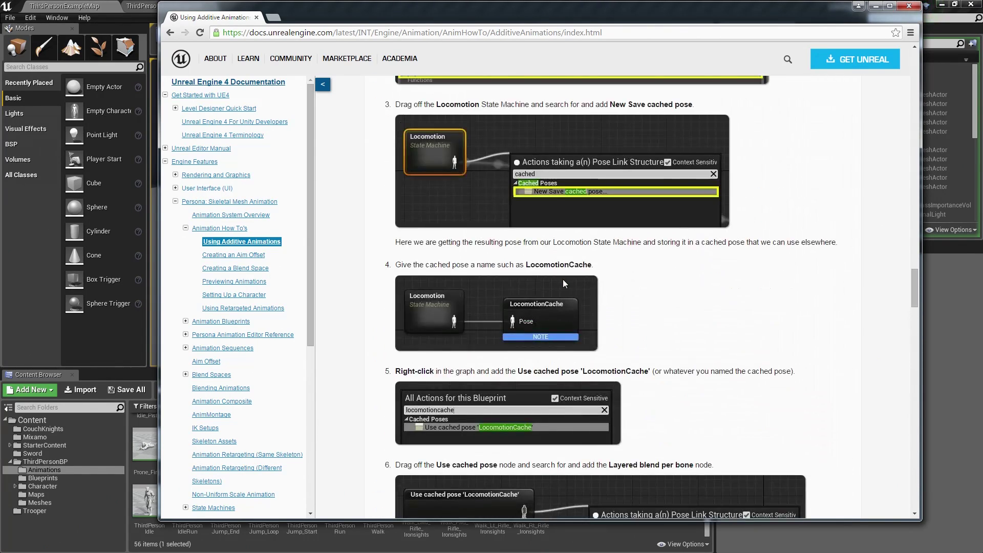
scroll(564, 284, up, 20)
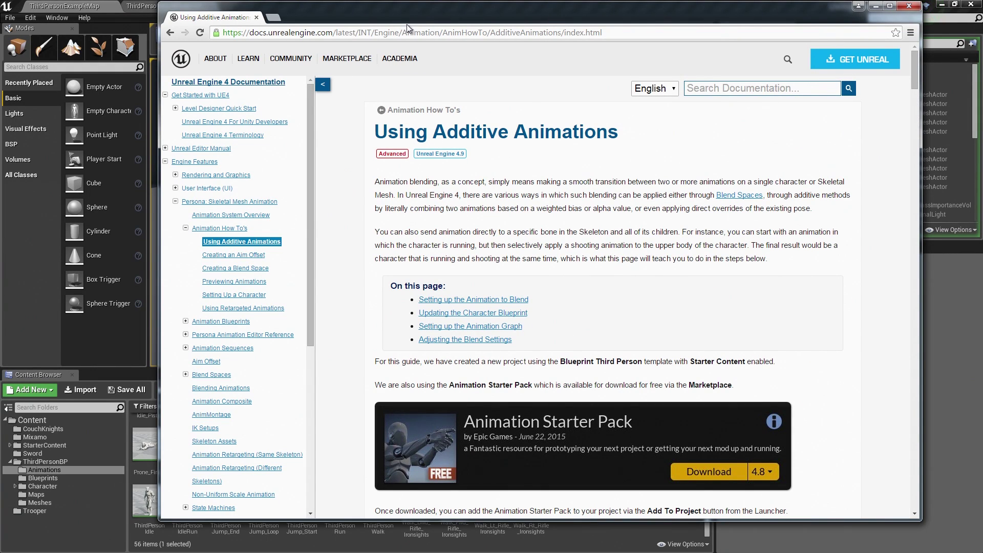
drag(389, 10, 982, 34)
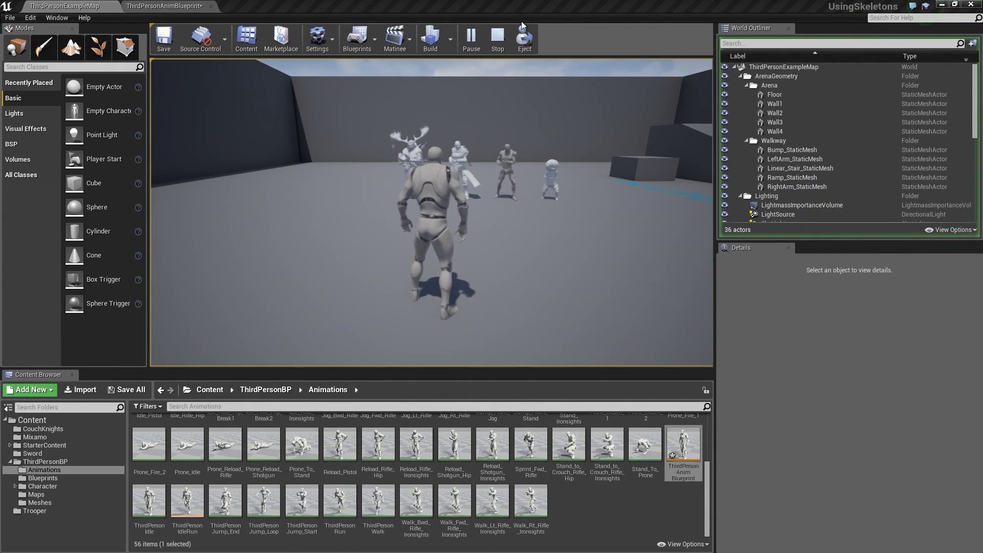
- Stop the play session and open the UE4_Mannequin_Skeleton asset from the ThirdPersonBP/Character/Mesh folder
click(497, 39)
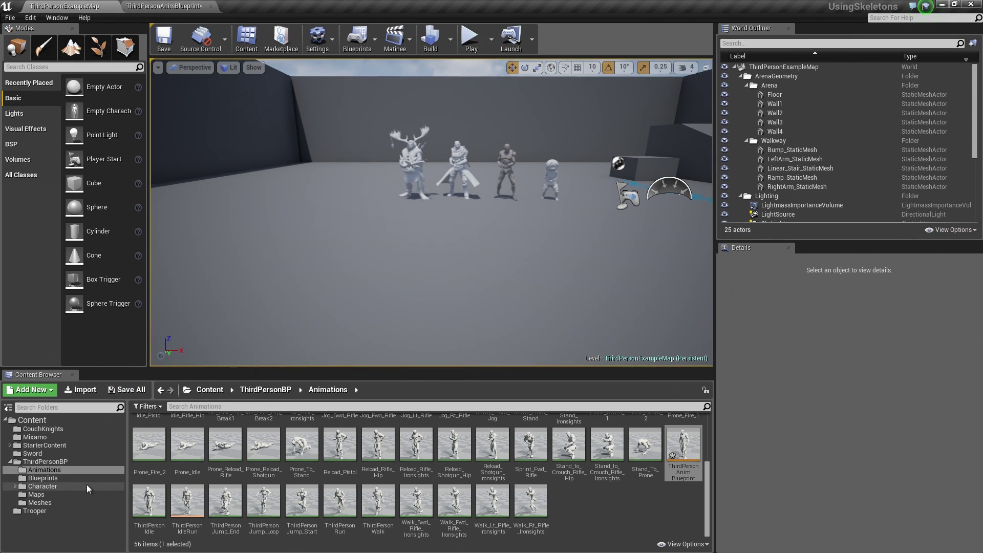
click(46, 462)
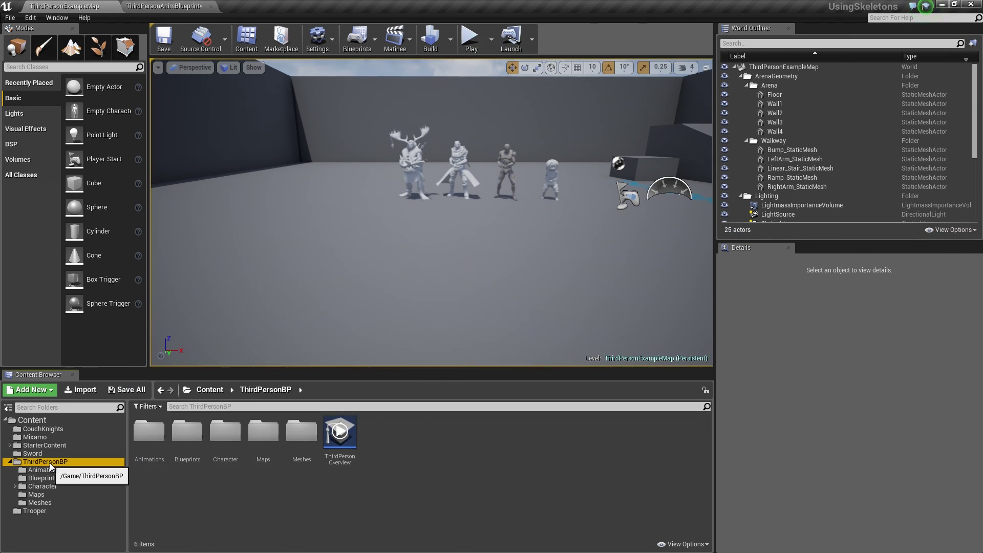
double_click(235, 449)
double_click(187, 435)
click(240, 454)
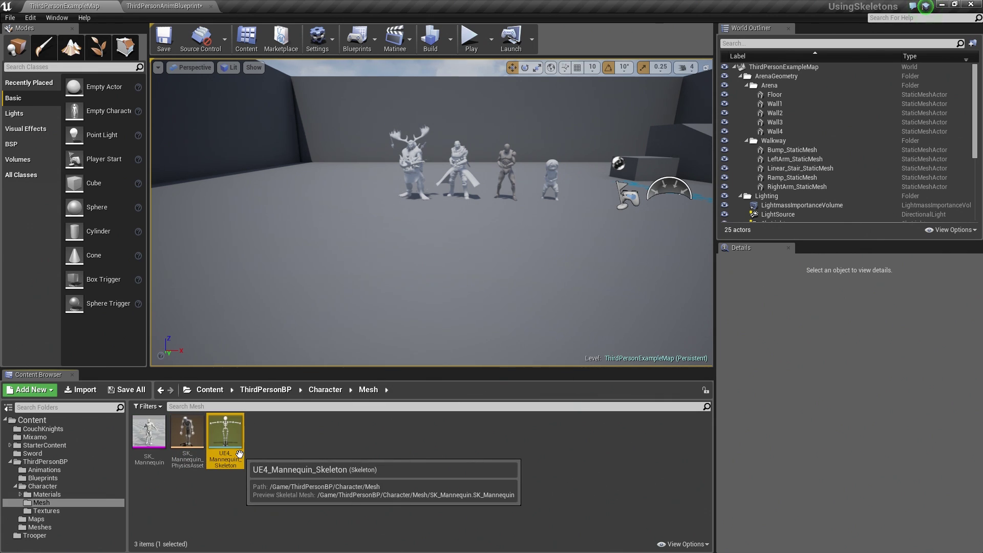
double_click(239, 453)
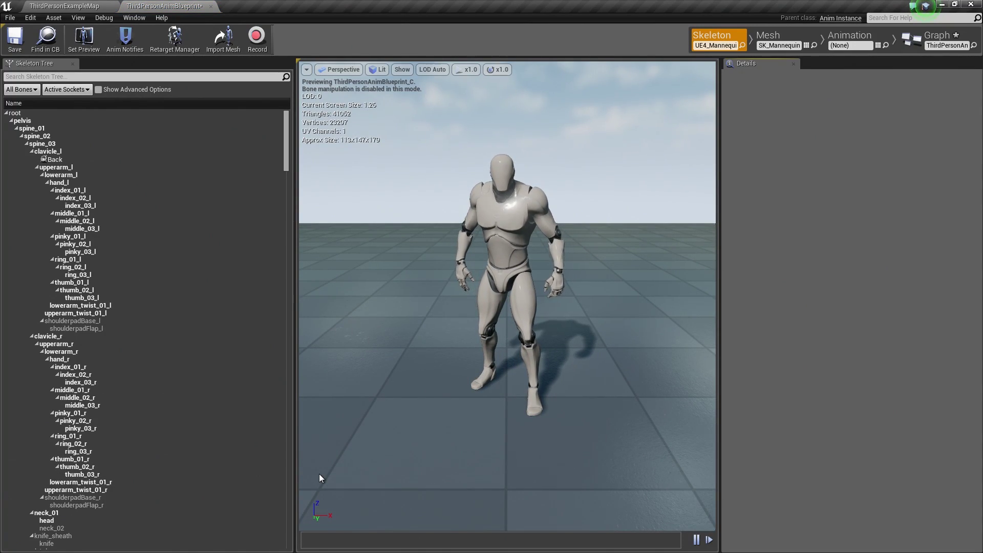